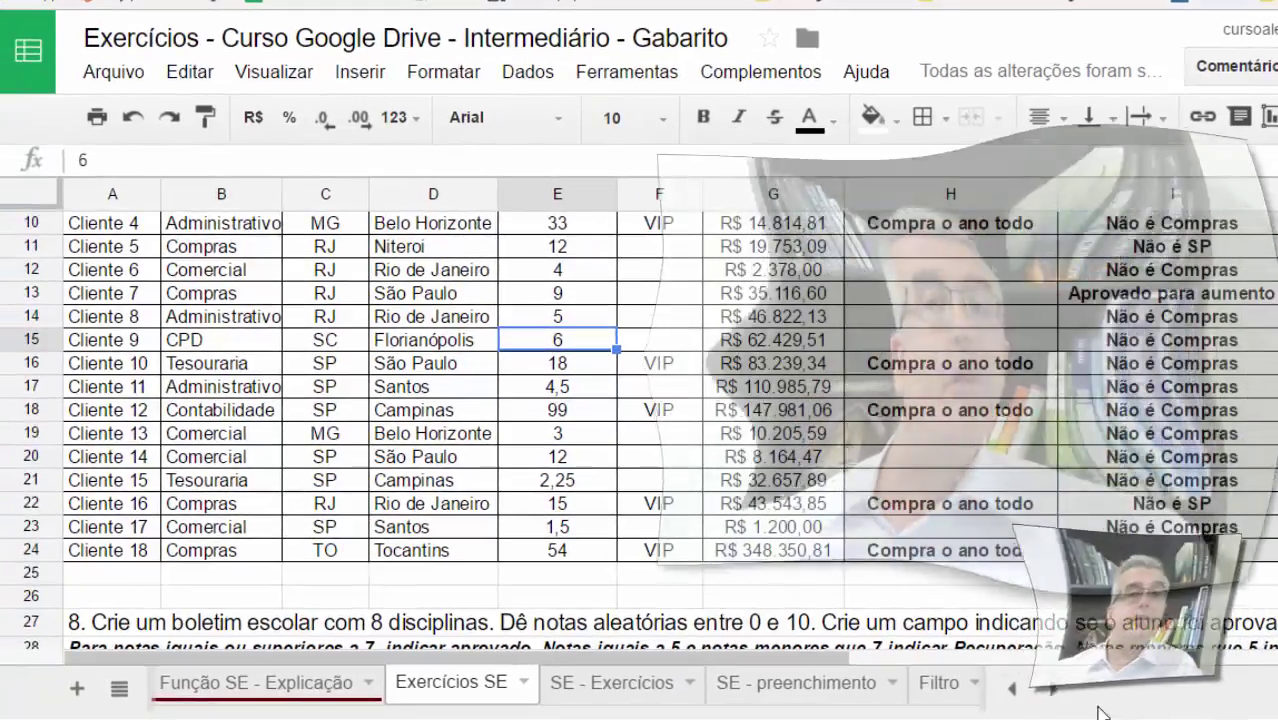
Add 20 rows at the end of the Exercícios SE sheet
scroll(700, 520, "down", 2)
left_click(346, 484)
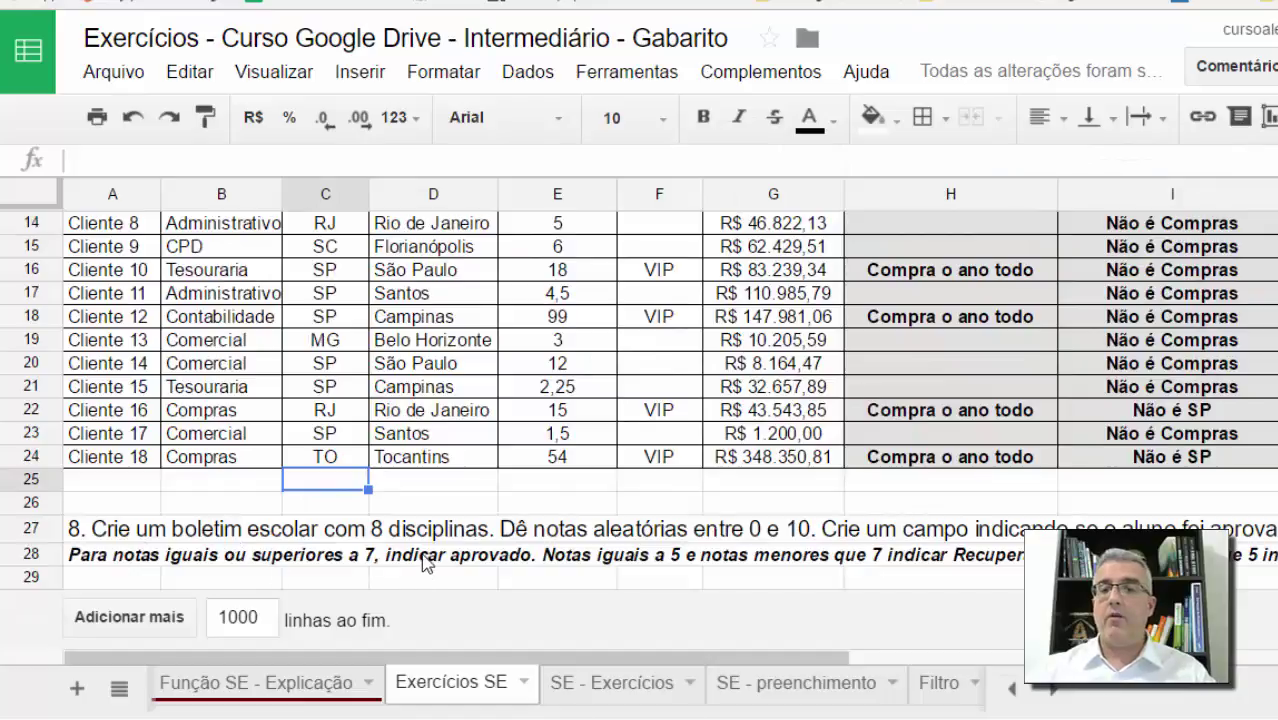
double_click(240, 617)
type("20")
key("Return")
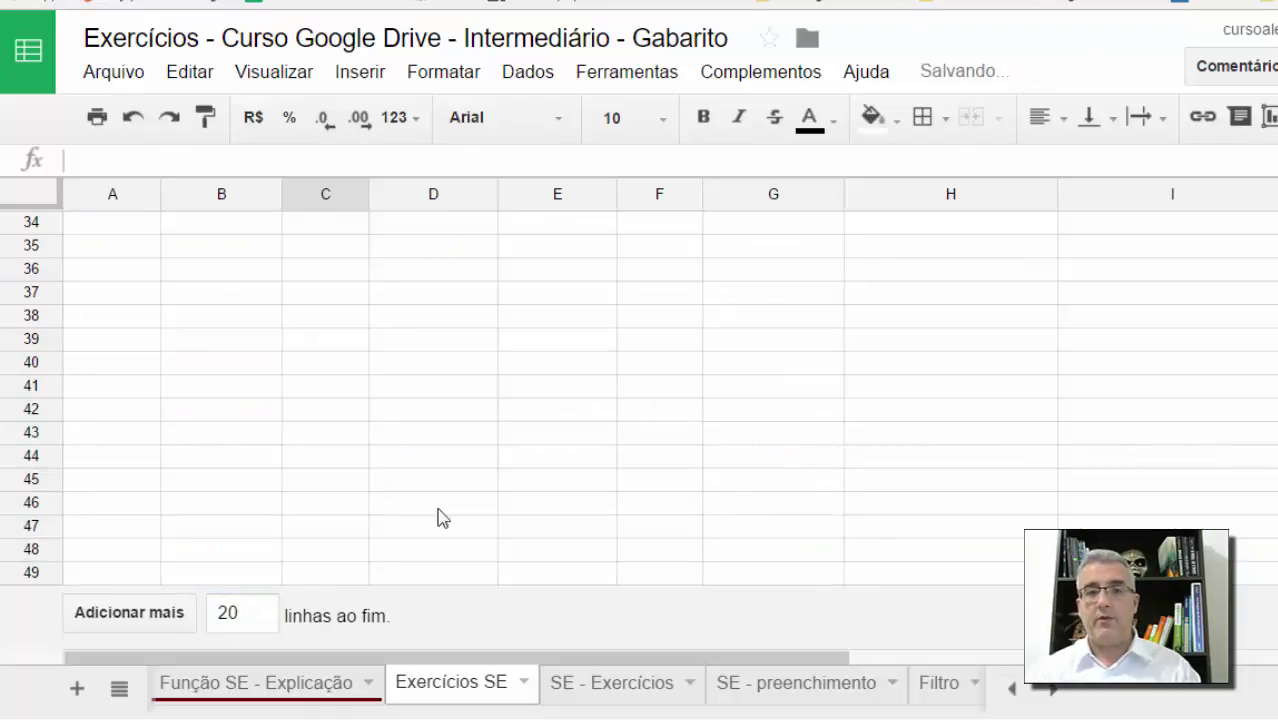
Enter the headers "Disciplinas" in A31 and "Notas" in B31 below the exercise 8 statement
scroll(408, 456, "up", 3)
left_click(112, 343)
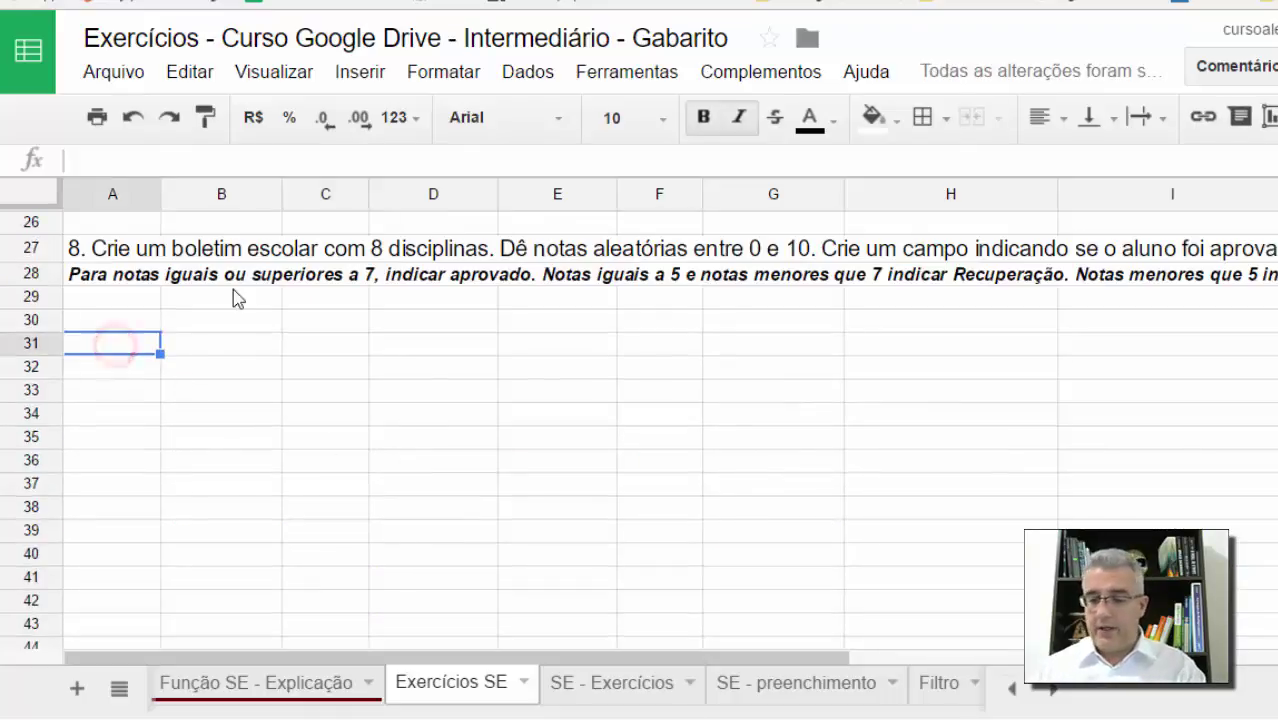
type("Disciplina")
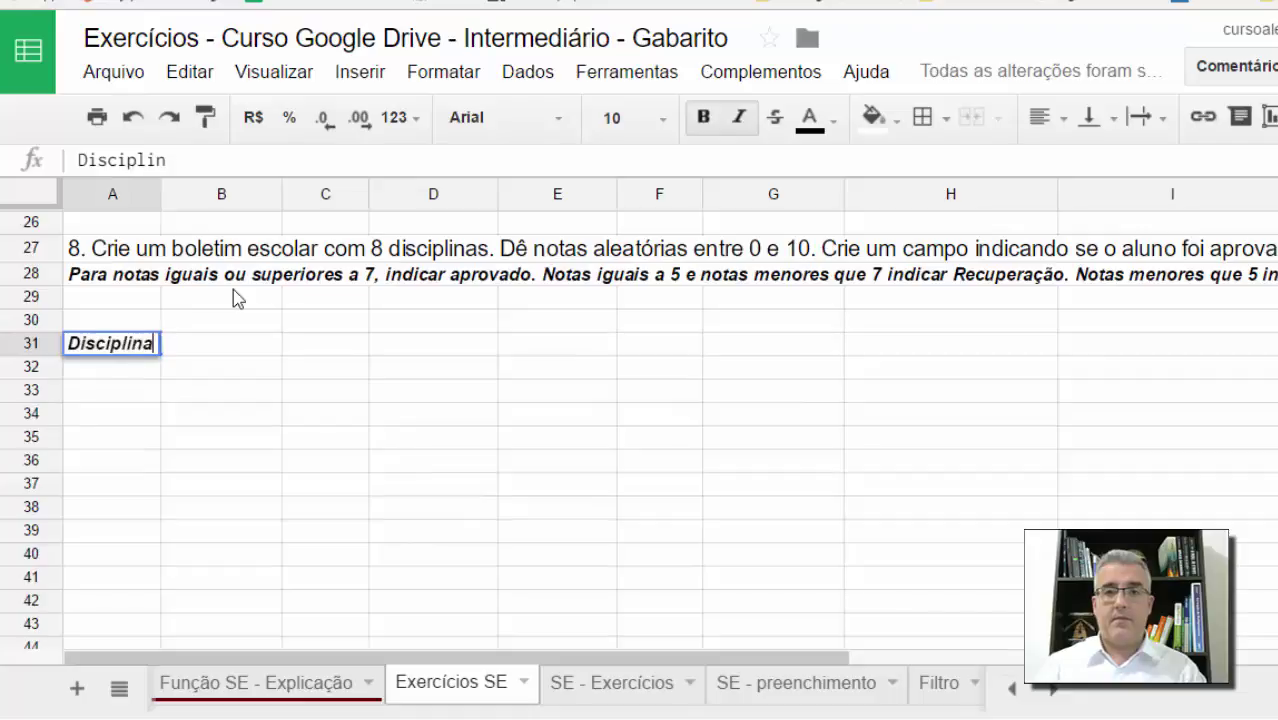
type("s")
key("Return")
key("Up")
key("Right")
type("No")
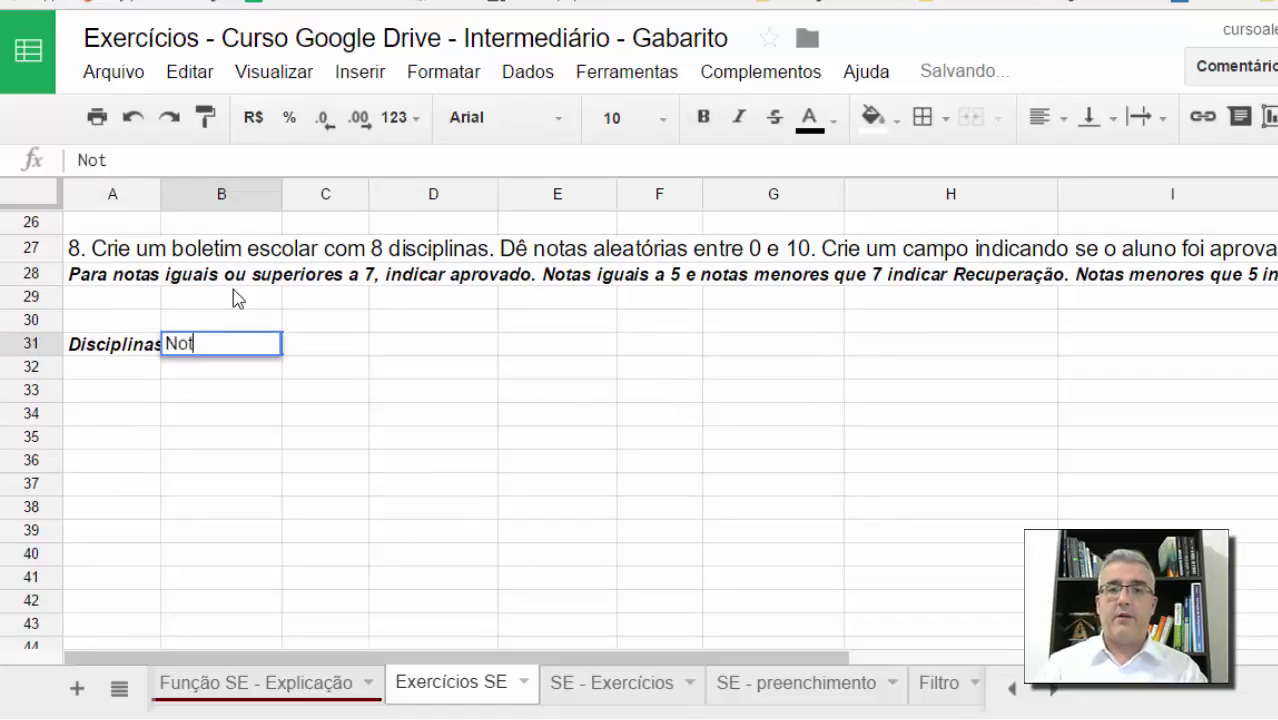
type("tas")
key("Return")
Enter the plain text "D1" in A32 under the Disciplinas header
key("Left")
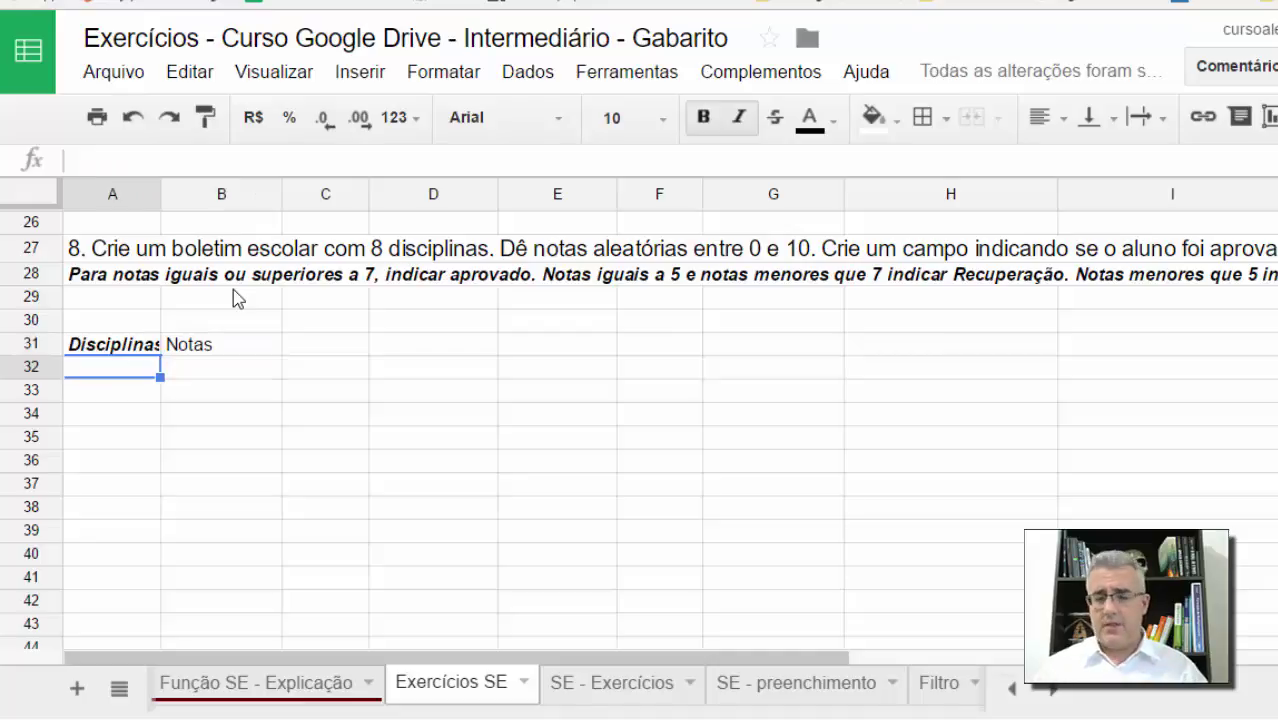
type("D1")
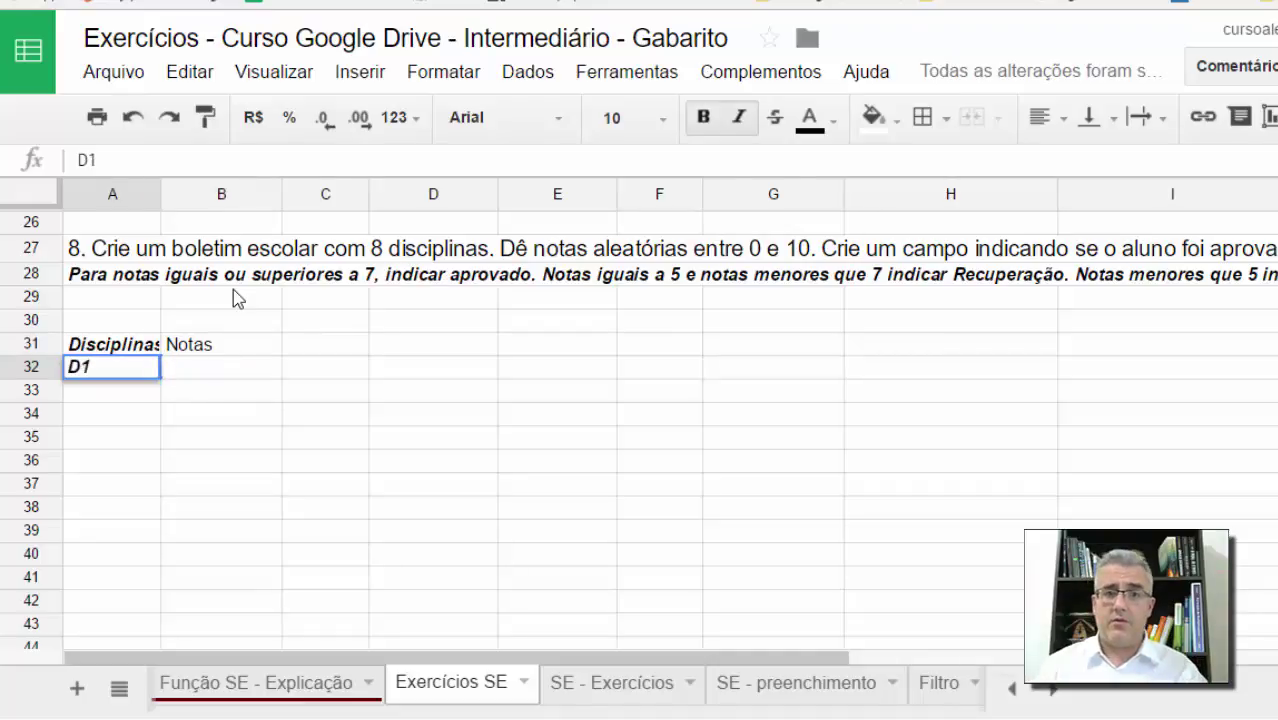
key("Return")
key("Up")
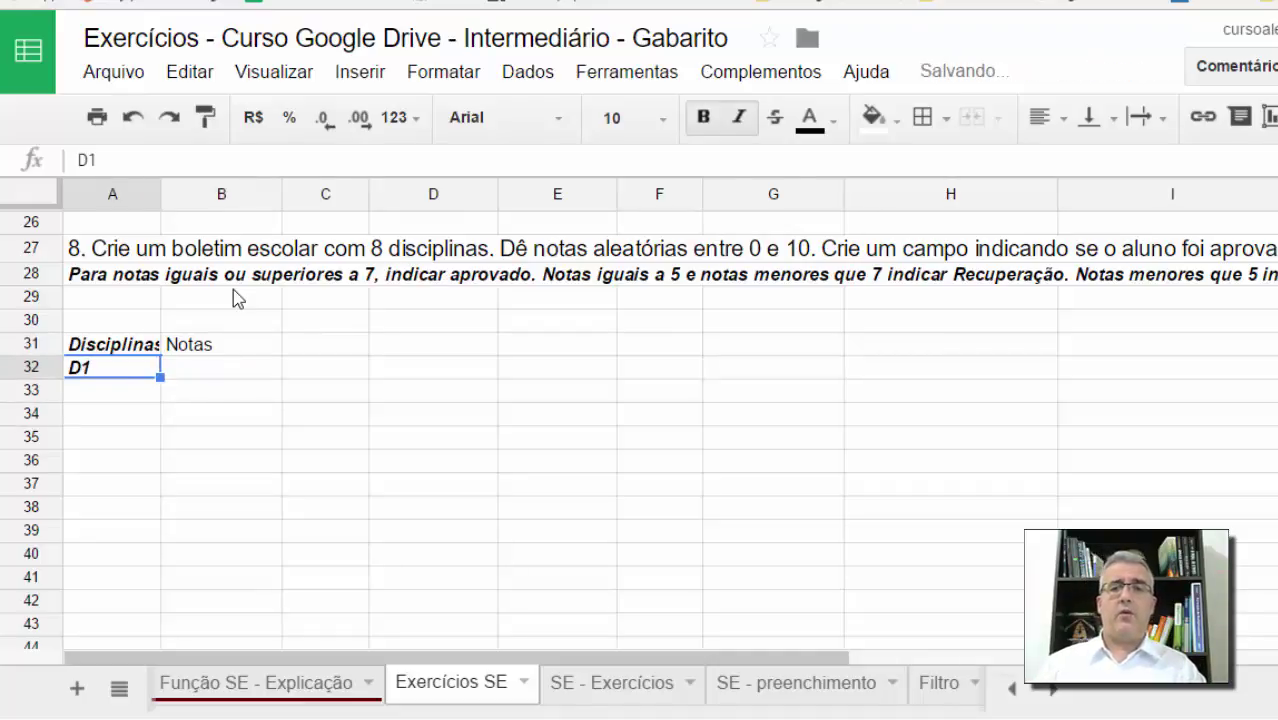
Enter the formula ="D"&B32 in A32 to join the letter D with the number beside it
type("=")
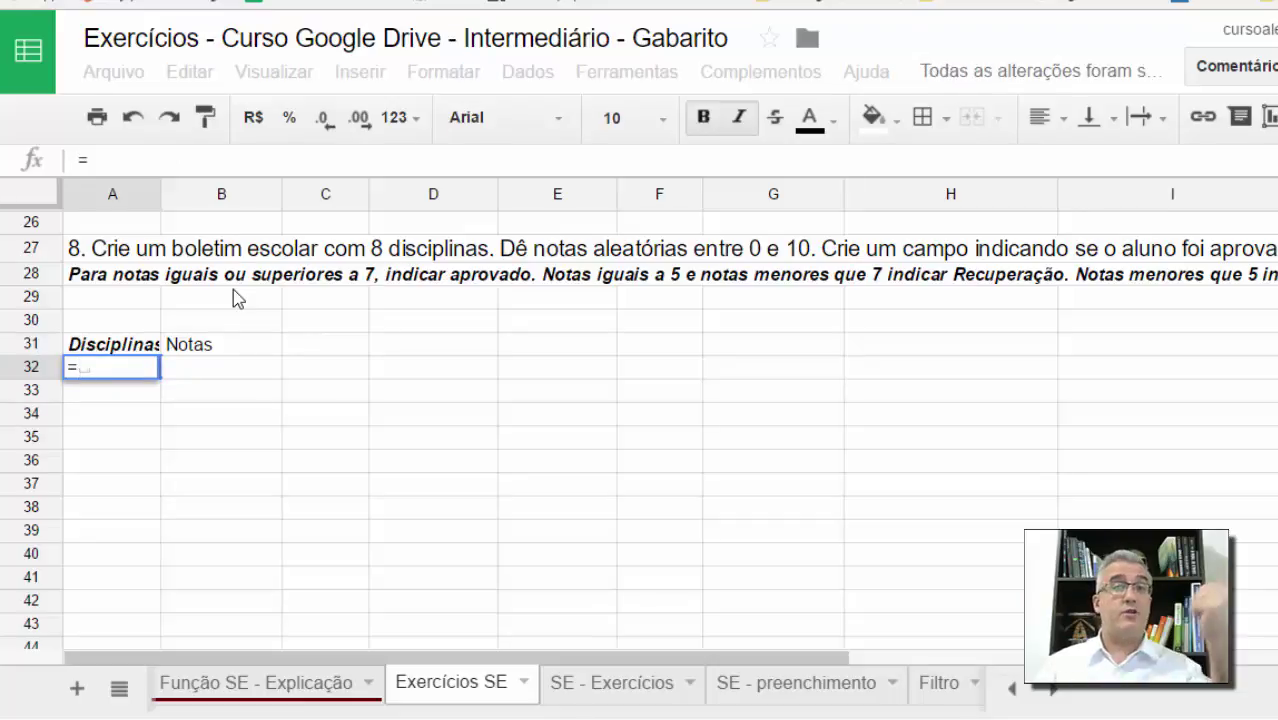
type("\"D\"")
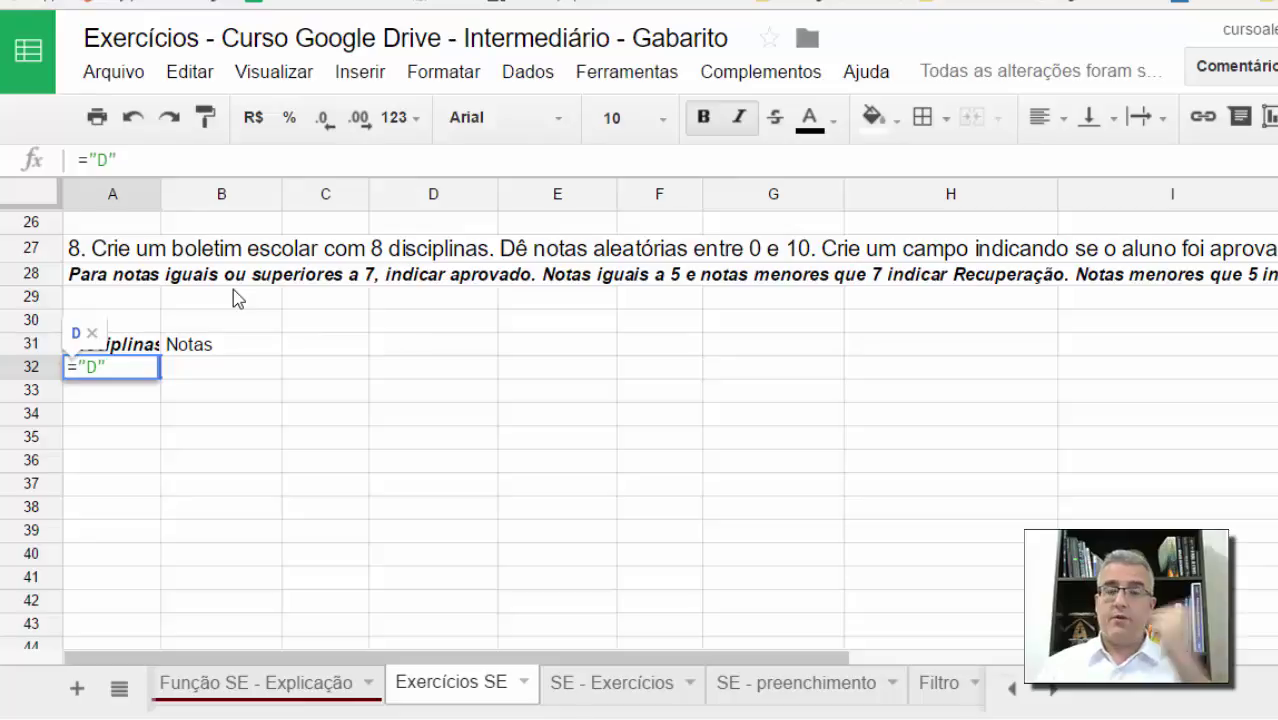
type("&")
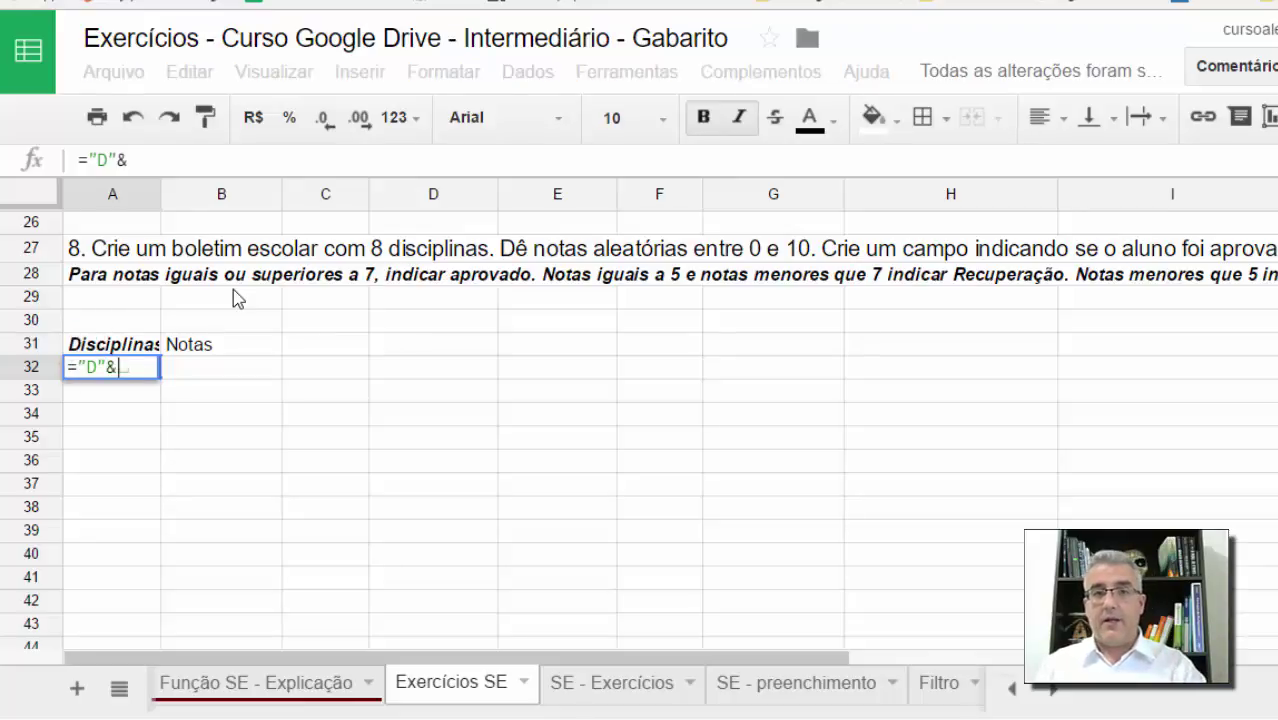
key("Right")
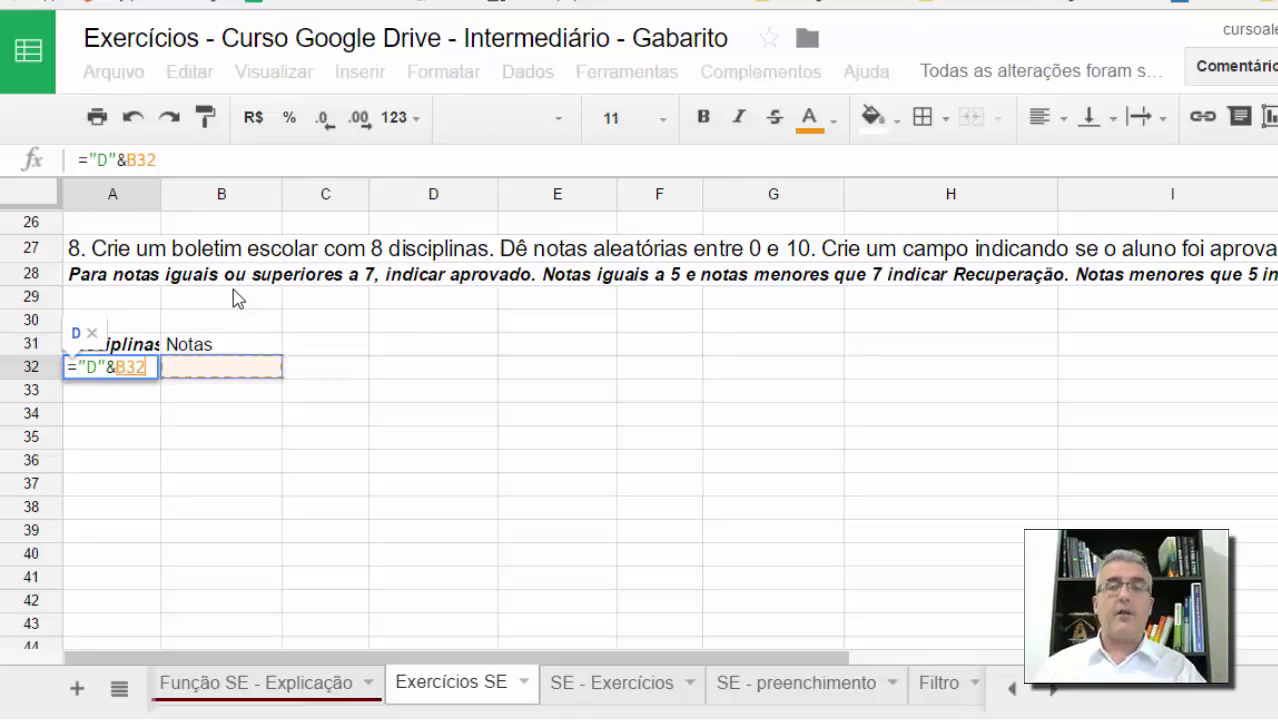
key("Return")
Enter 1 in B32 as the starting number for the discipline labels
key("Up")
key("Right")
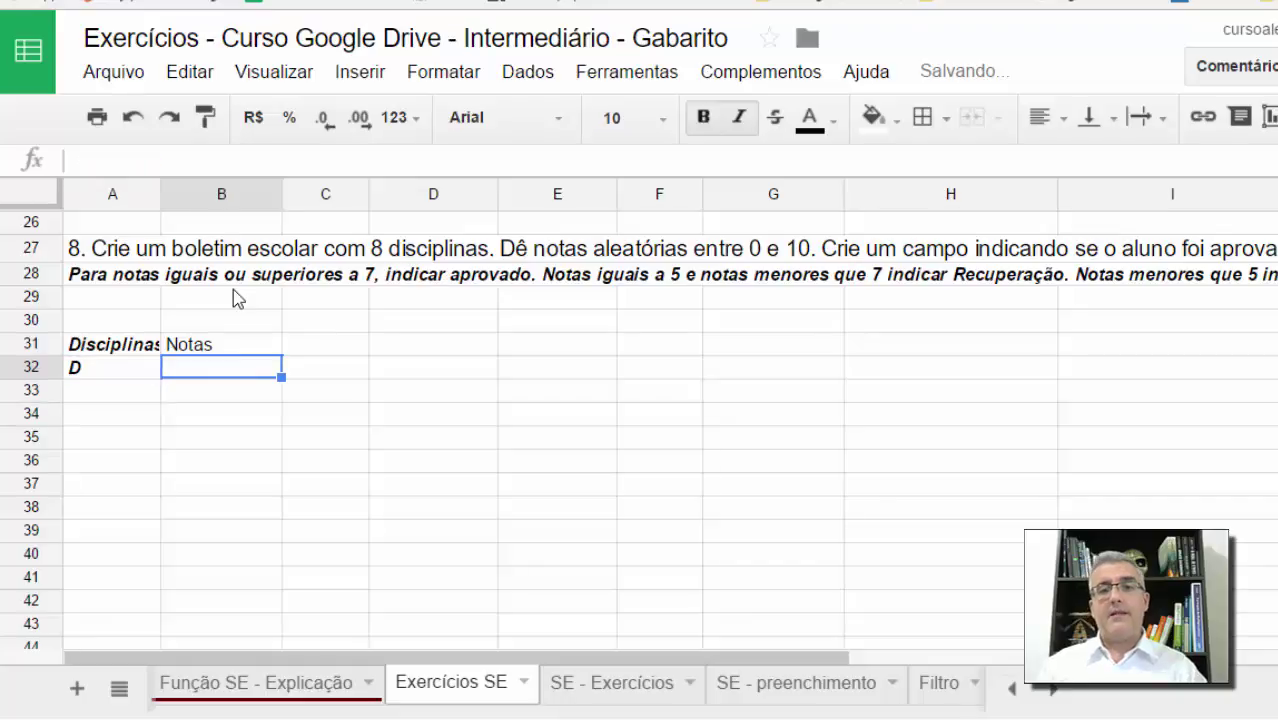
type("1")
key("Return")
key("Up")
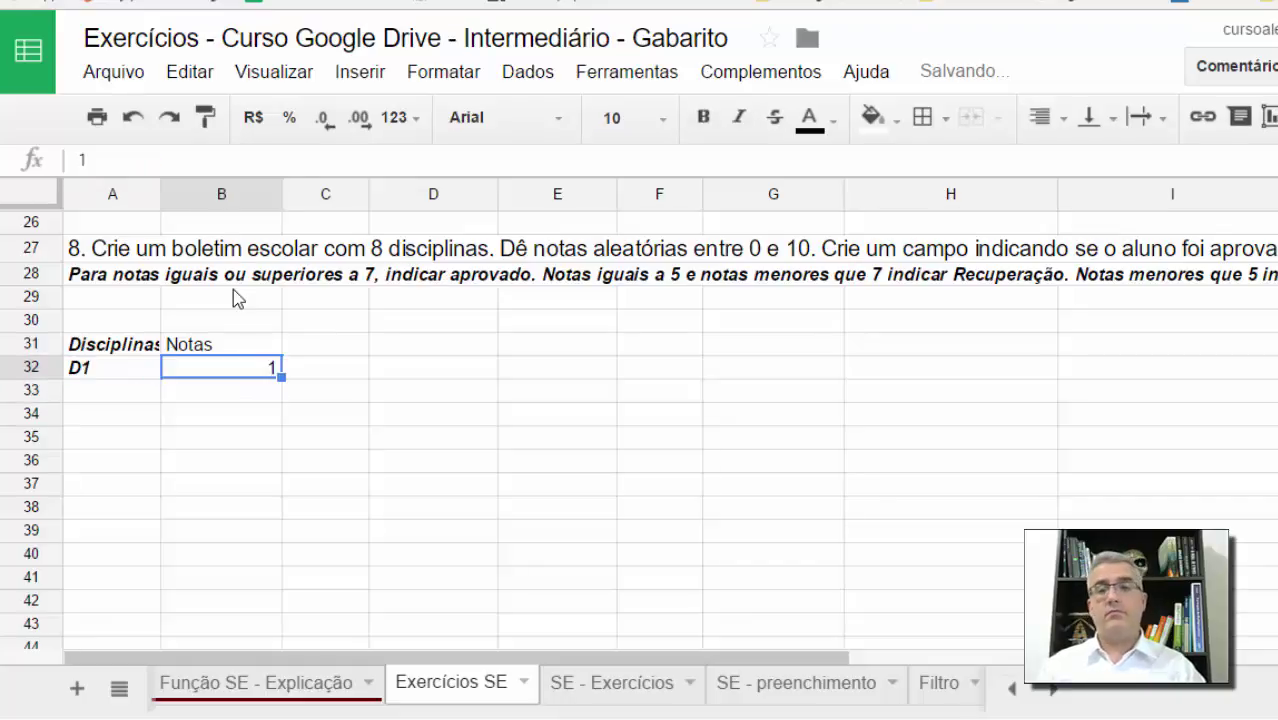
Enter the formula =B32+1 in B33 to increment the number above it
key("Left")
key("Right")
key("Down")
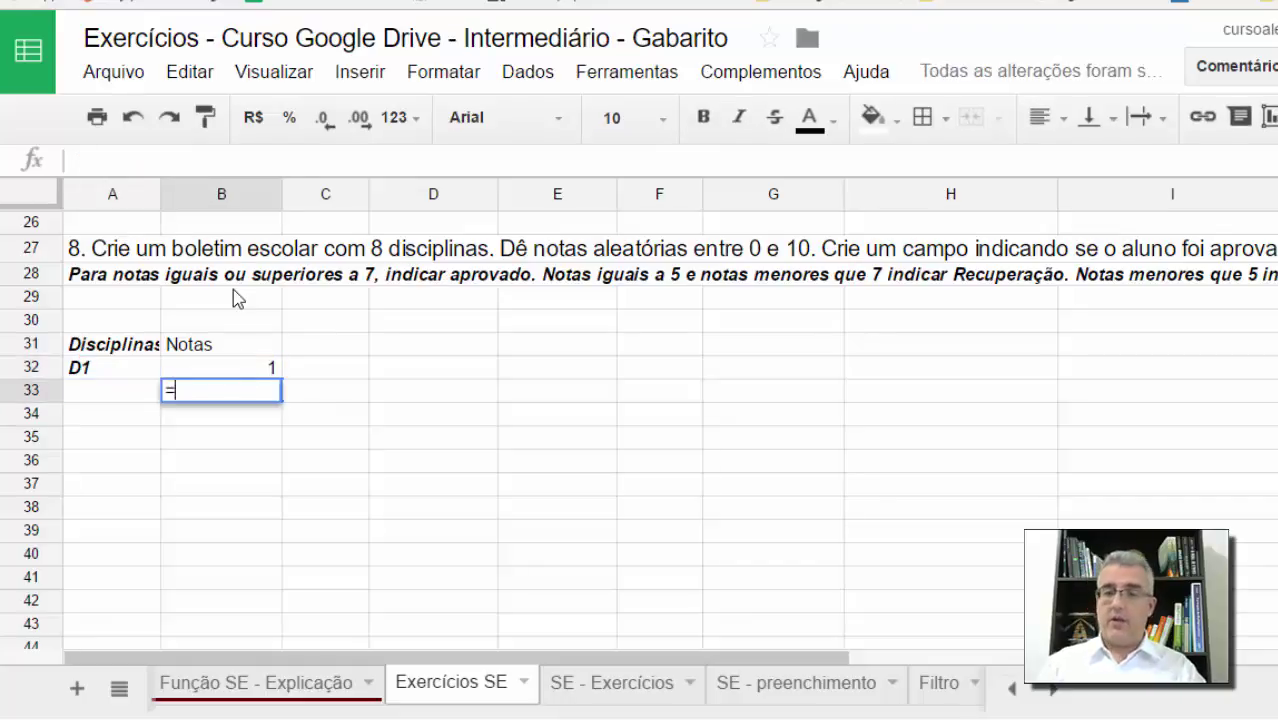
type("=")
key("Up")
type("+1")
key("Return")
Copy the label formula from A32 into A33
key("Up")
key("Left")
key("Up")
key("ctrl+c")
key("Down")
key("ctrl+v")
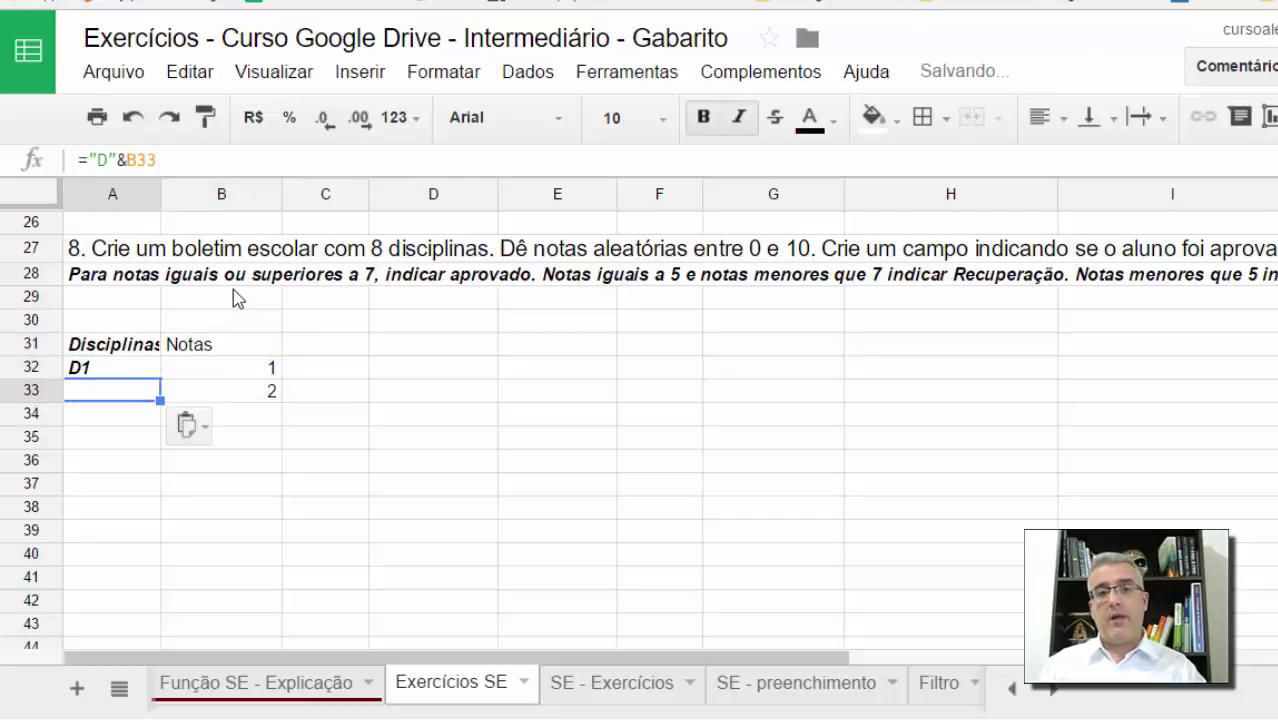
Copy the label and number formulas in A33:B33 down into rows 34 to 38
key("shift+Right")
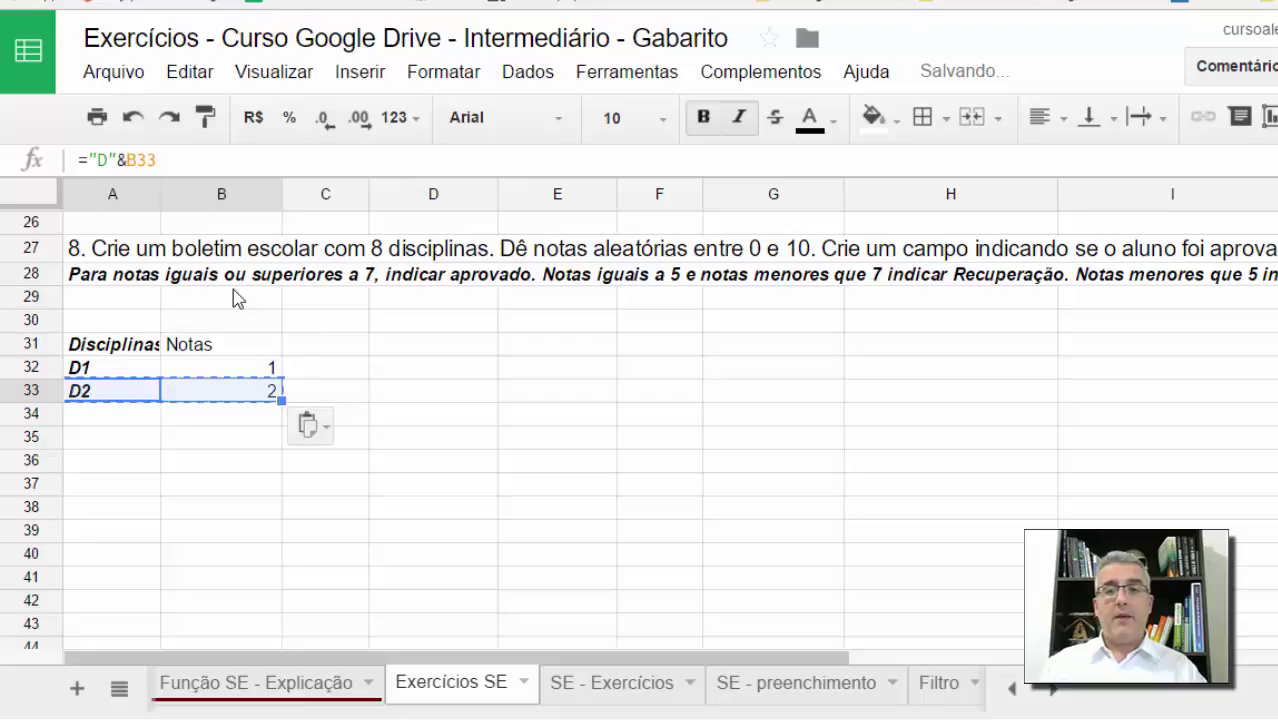
key("ctrl+c")
key("Down")
key("shift+Down")
key("shift+Down")
key("shift+Down")
key("shift+Down")
key("ctrl+v")
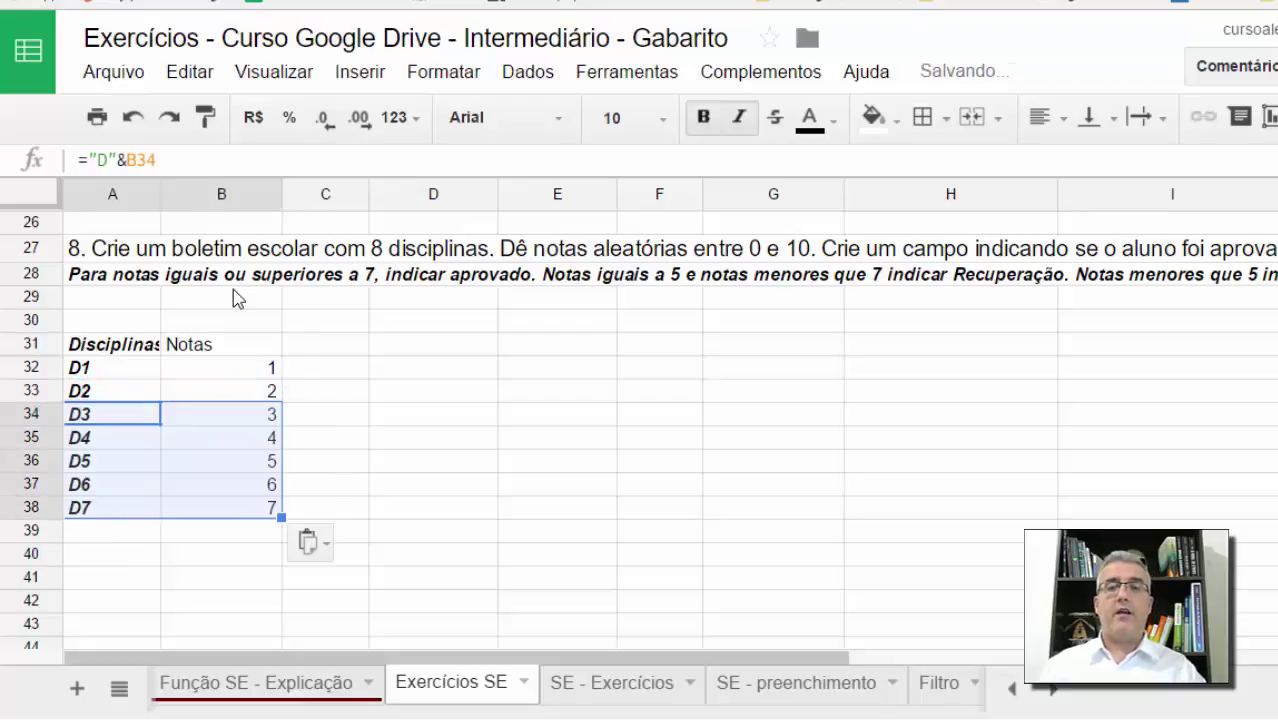
Paste the copied label and number formulas into row 39 for the eighth discipline
key("Down")
key("Down")
key("Down")
key("Down")
key("Down")
key("ctrl+v")
Replace the discipline label formulas in A32:A39 with their values by copying and pasting values only in place
key("Up")
key("Up")
key("Up")
key("Up")
key("Up")
key("Up")
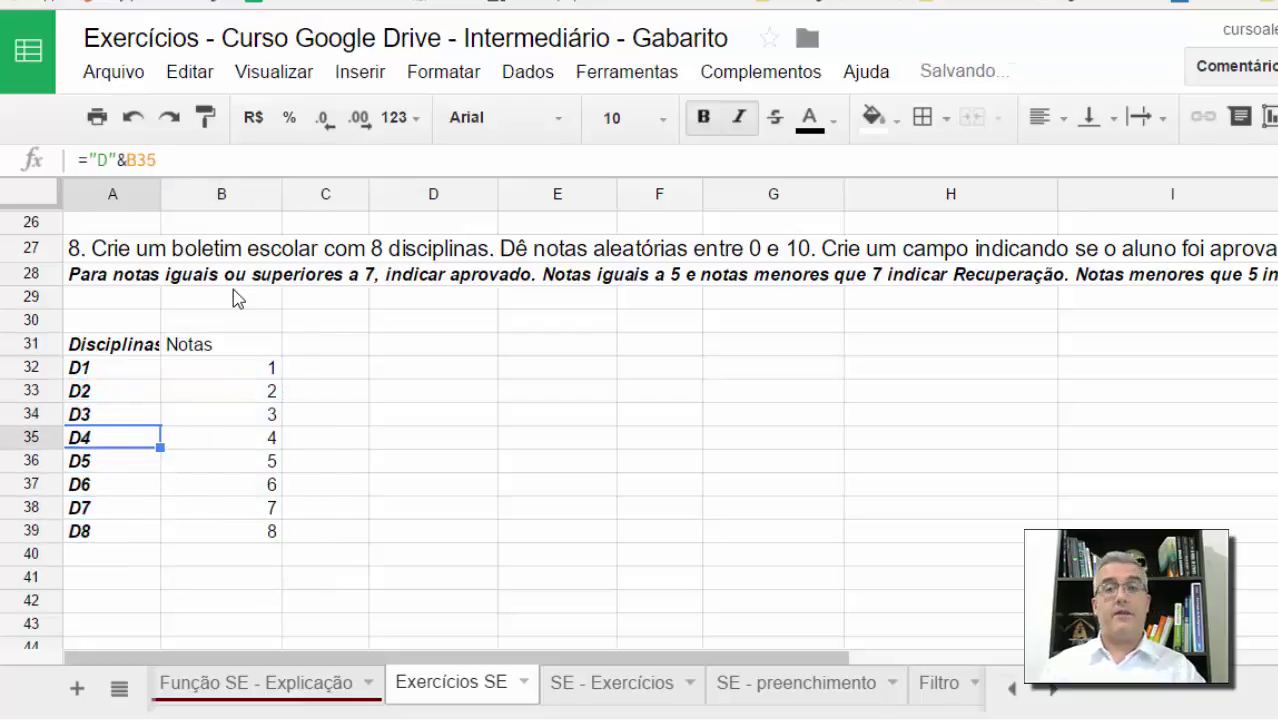
key("Up")
key("shift+Down")
key("shift+Down")
key("shift+Down")
key("shift+Down")
key("shift+Down")
key("shift+Down")
key("shift+Down")
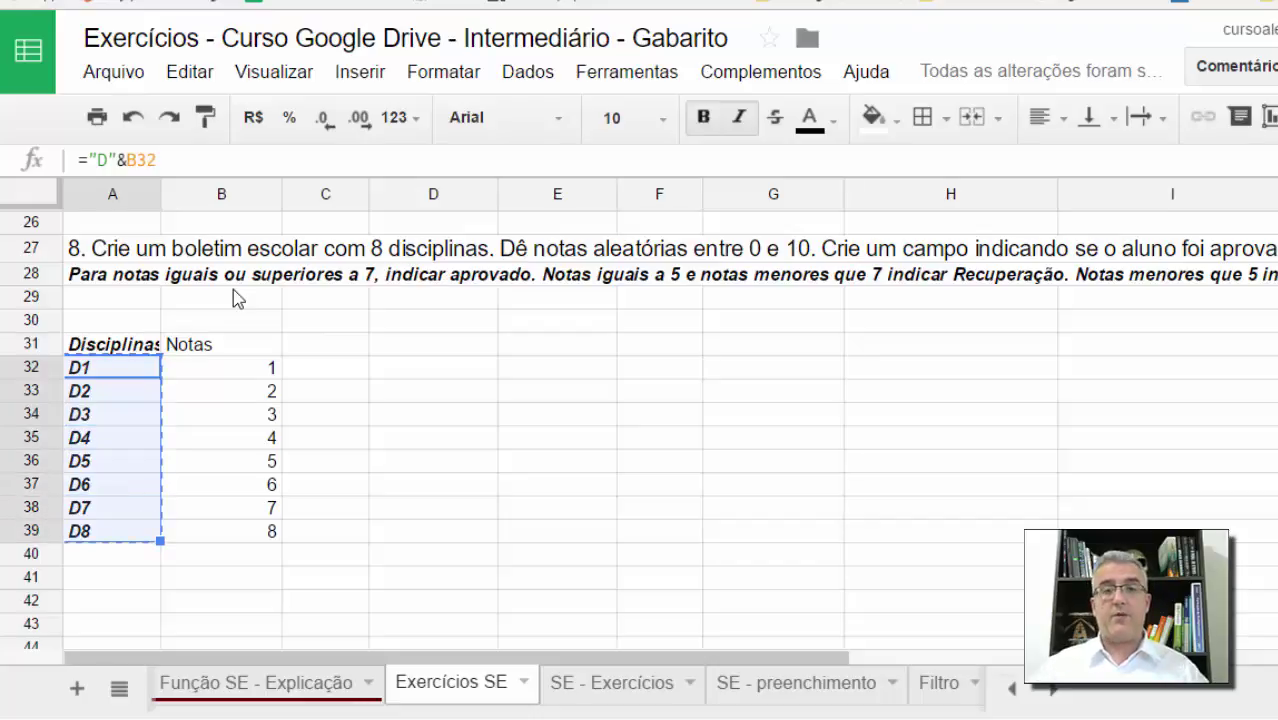
left_click(184, 78)
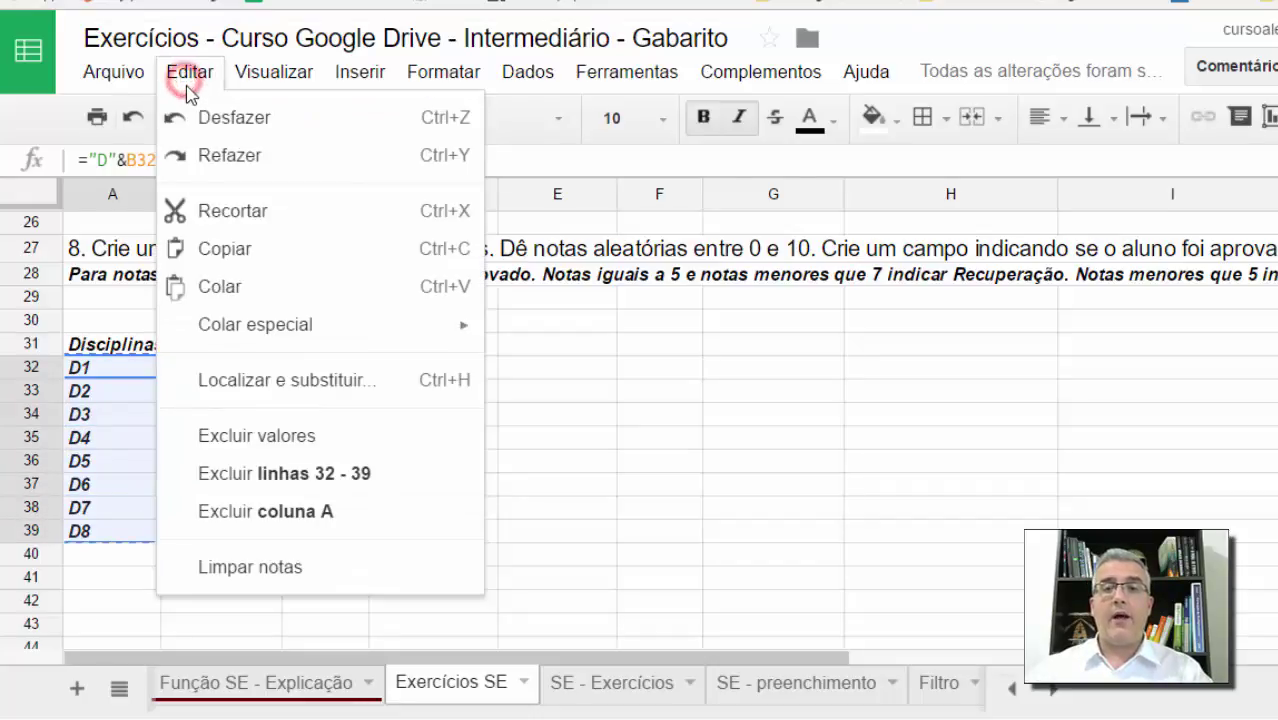
mouse_move(248, 324)
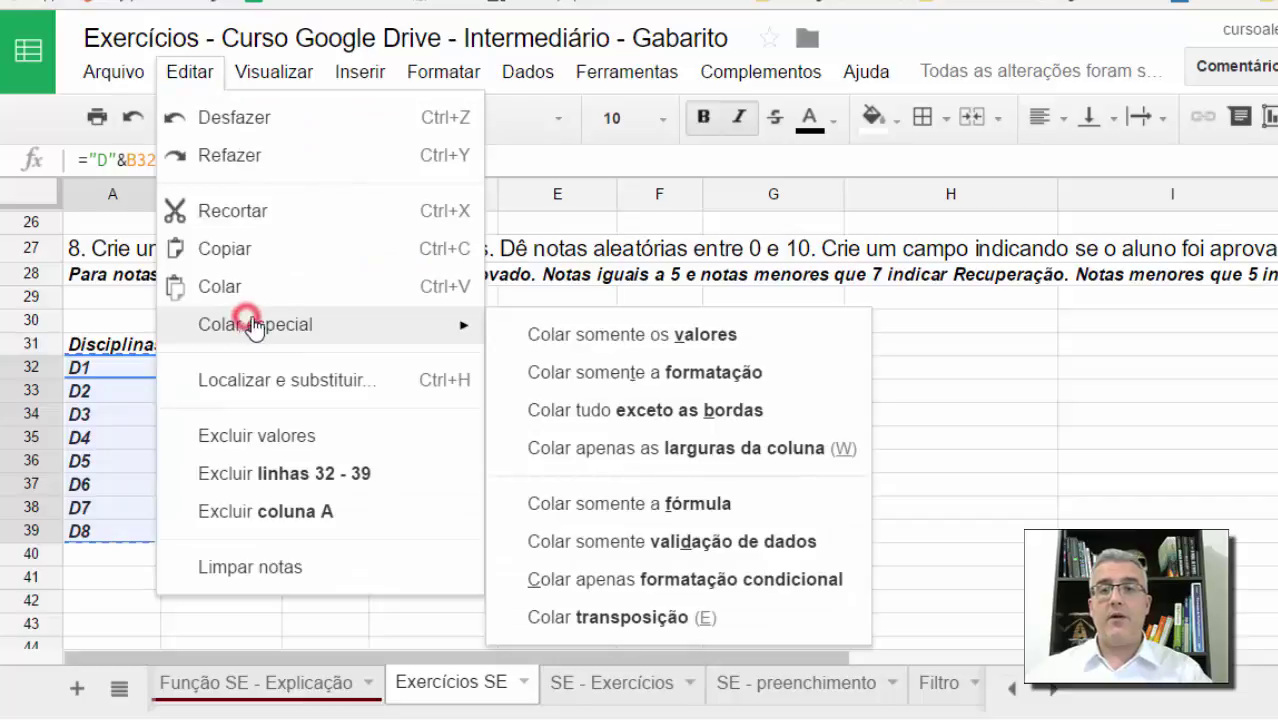
left_click(705, 336)
Enter the formula =ALEATÓRIOENTRE(1;10) in B32 to generate the first random grade
left_click_drag(268, 368, 268, 536)
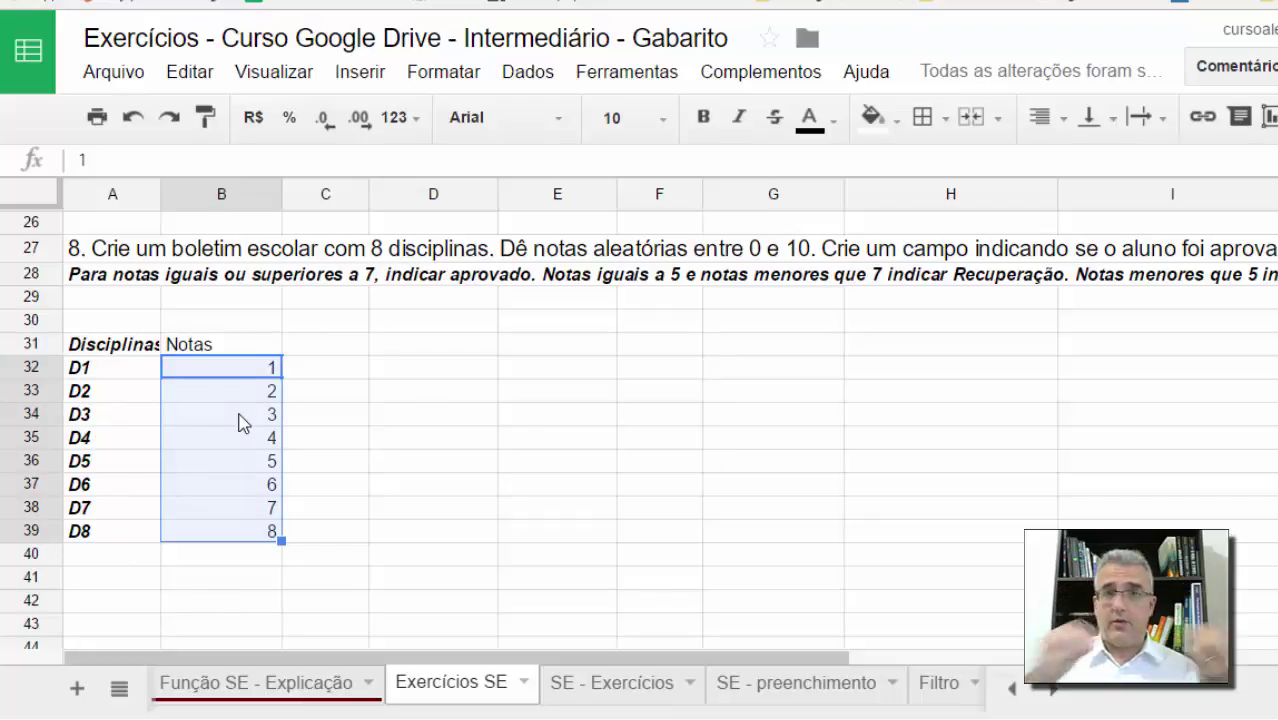
type("=a")
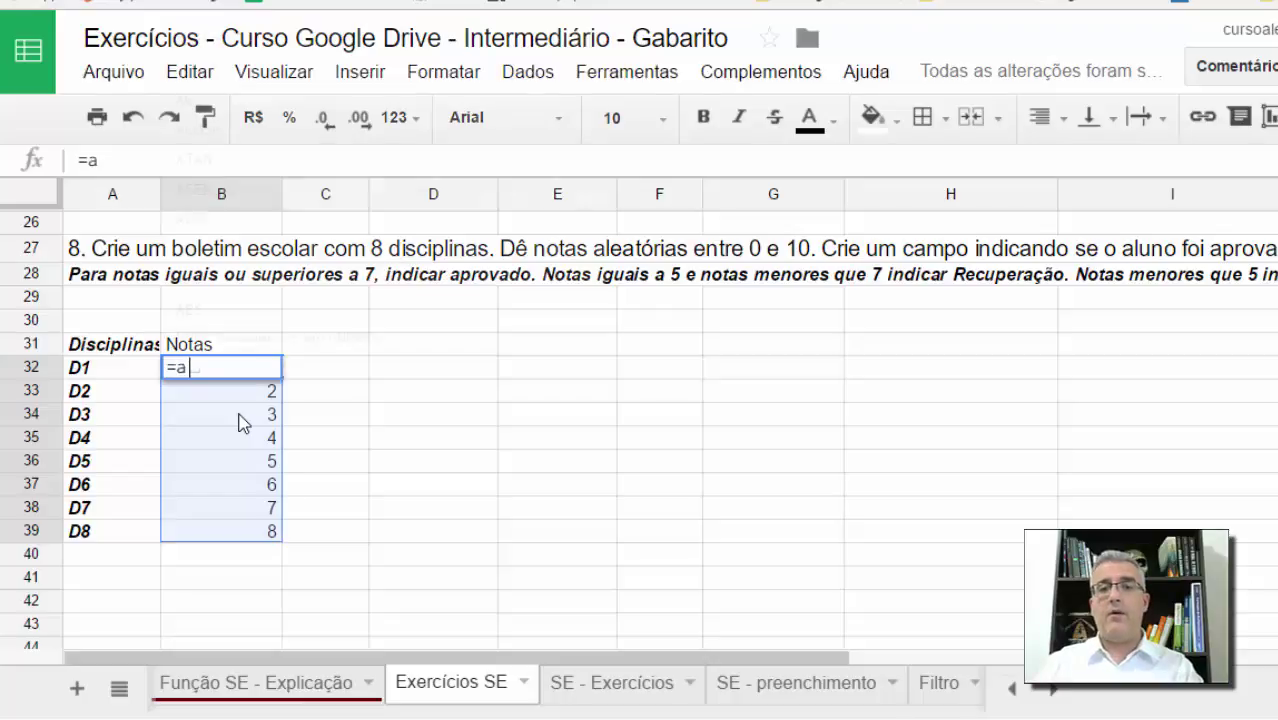
type("lea")
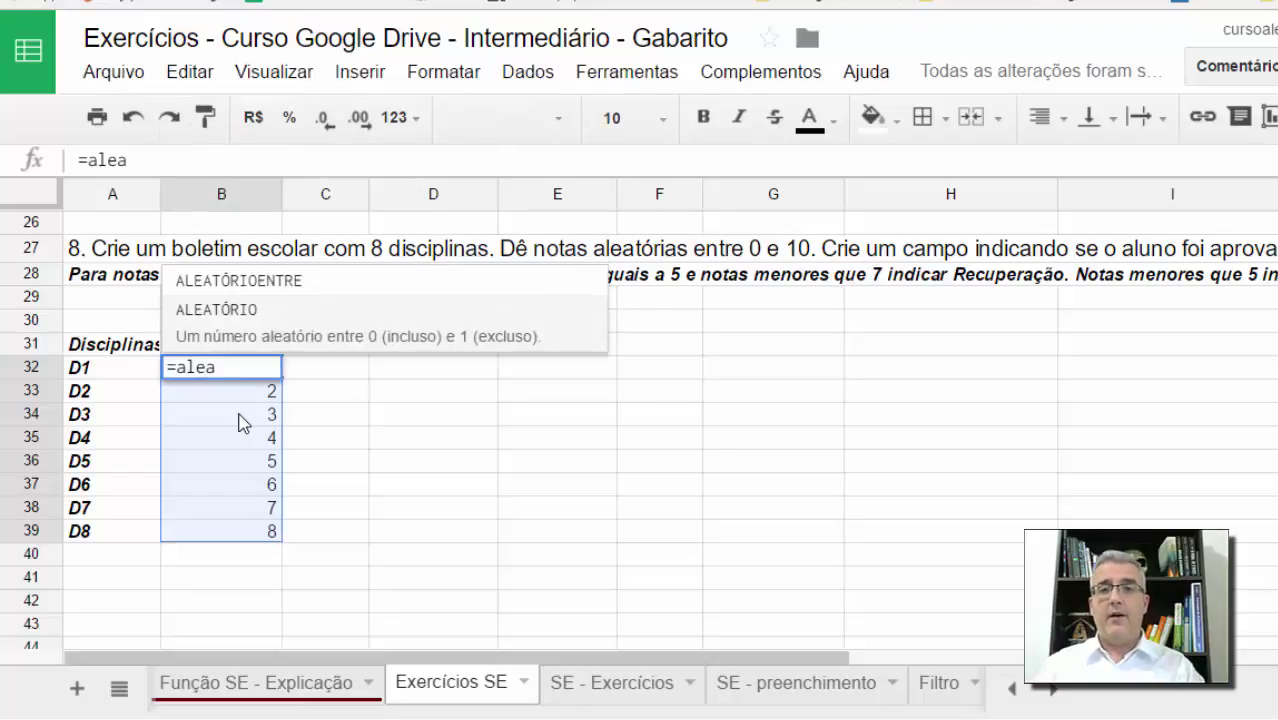
key("Up")
key("Tab")
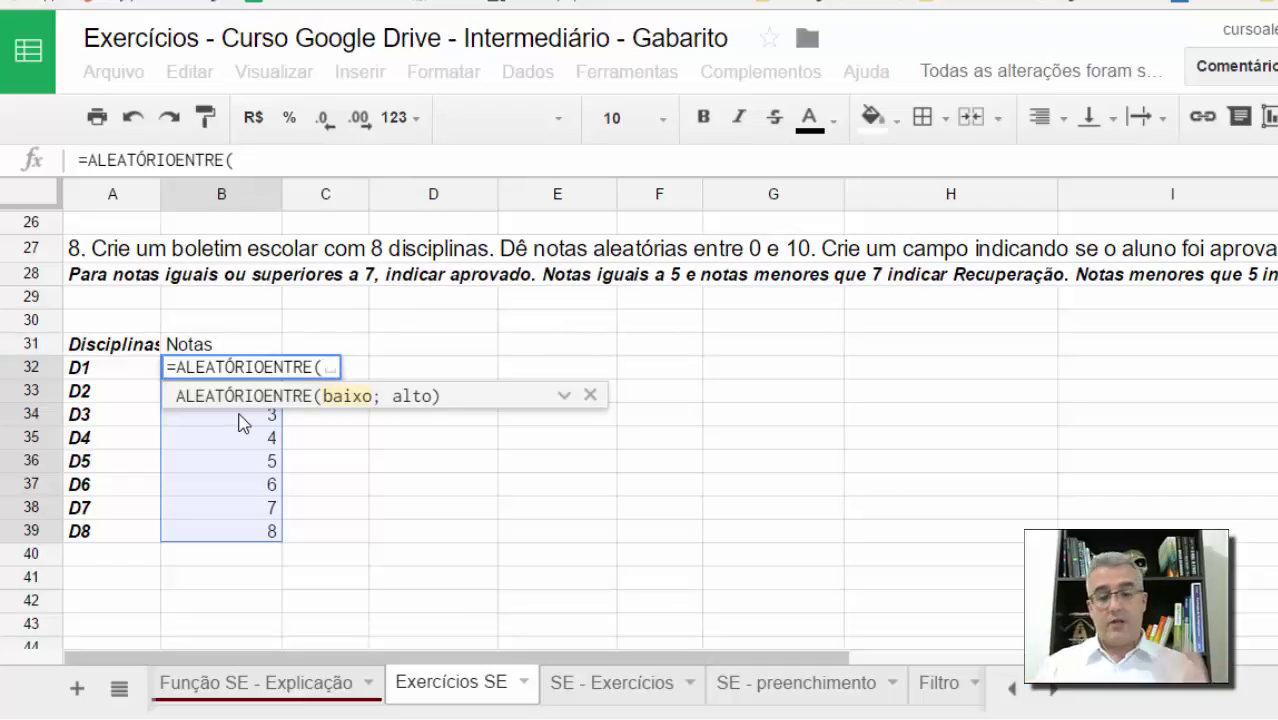
type("1")
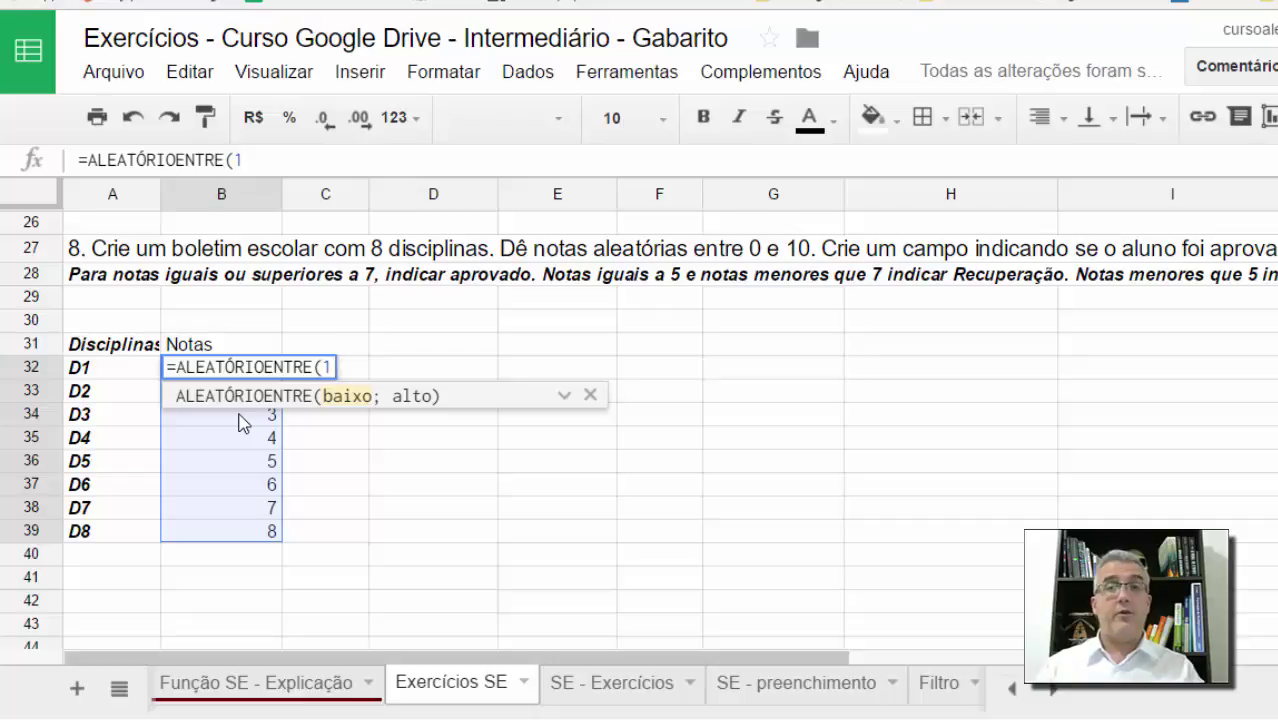
type(";10)")
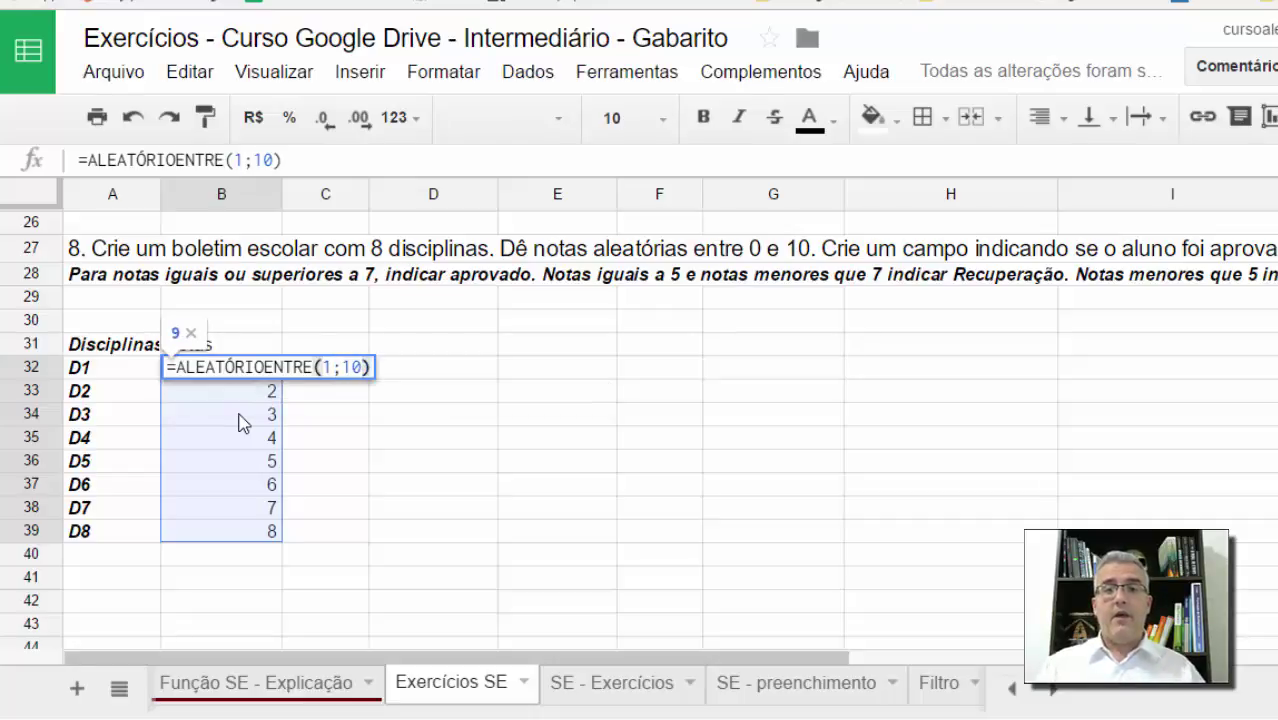
key("Return")
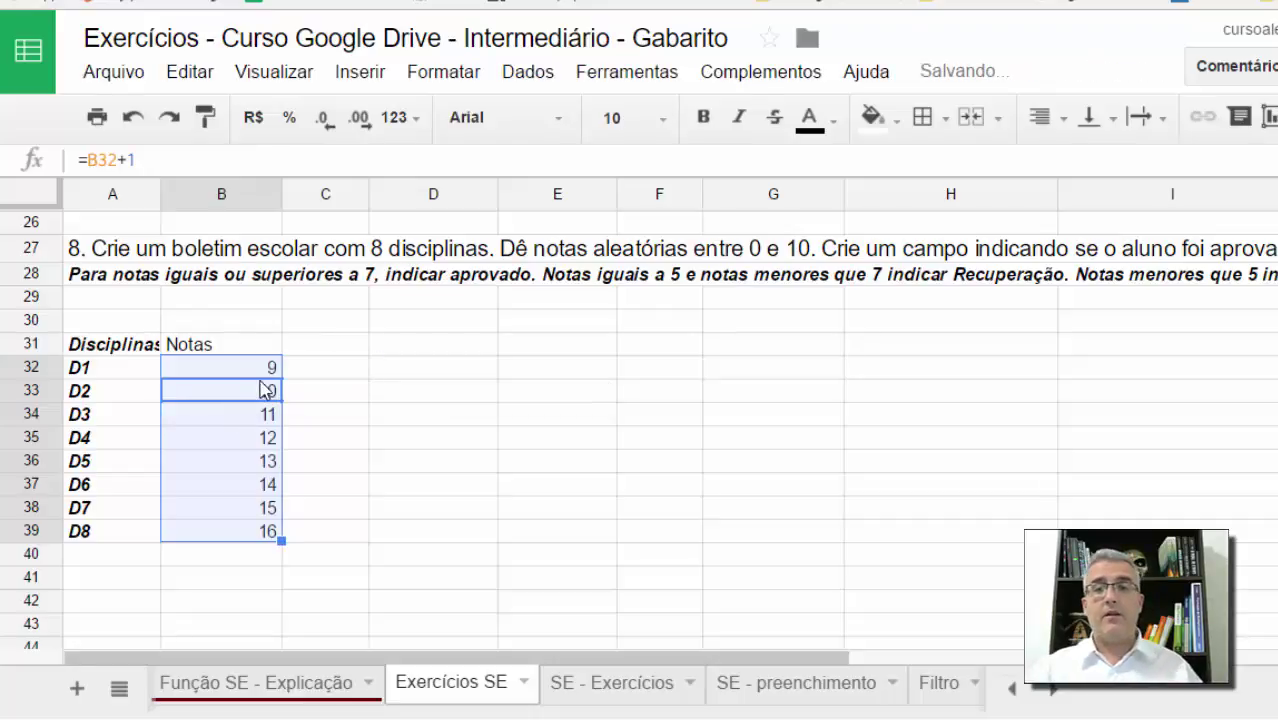
Fill the random grade formula from B32 down to B39
left_click(268, 375)
left_click_drag(282, 377, 276, 536)
left_click(342, 469)
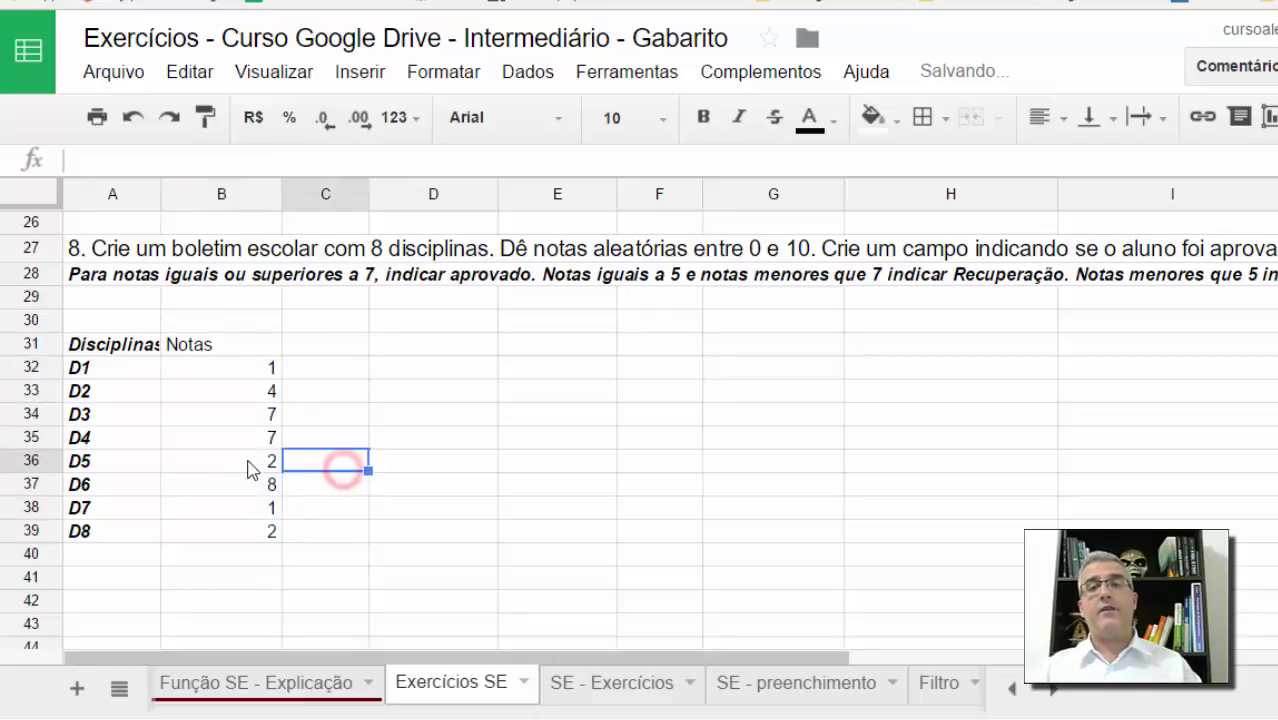
Recalculate the random grades in B32:B39 by confirming the empty cell C33
left_click_drag(254, 372, 268, 538)
left_click(326, 490)
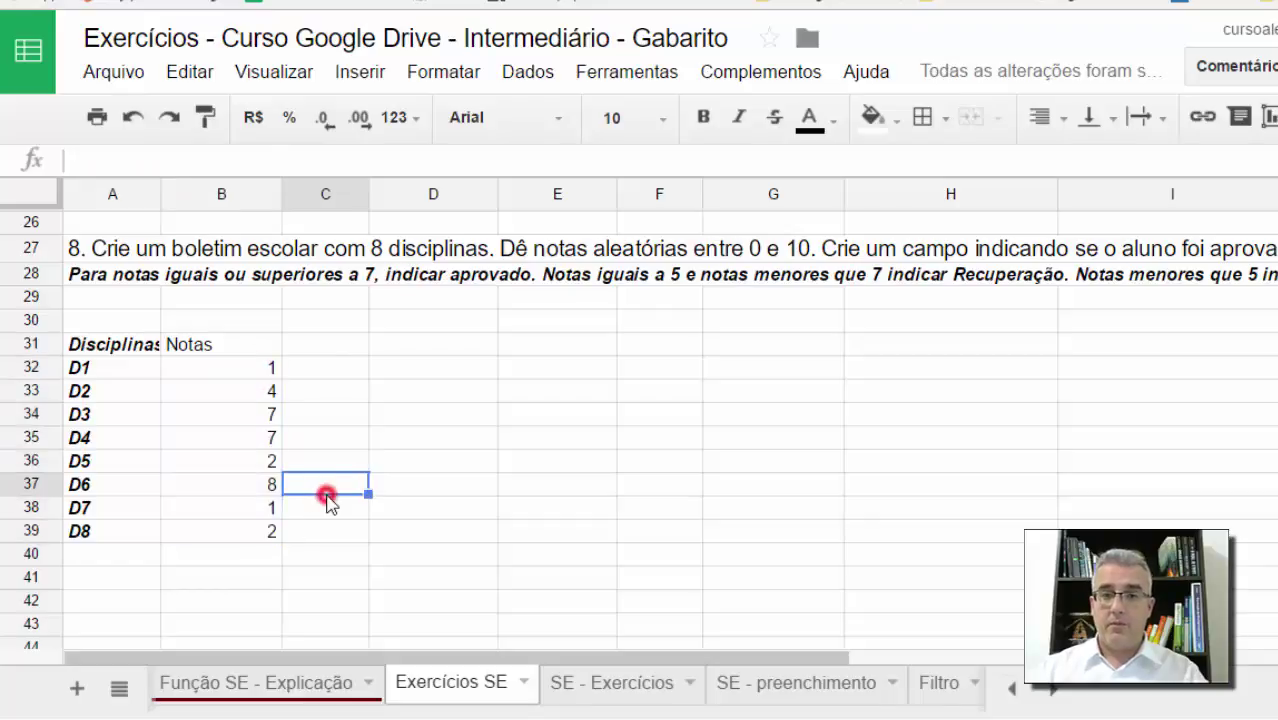
double_click(328, 390)
key("Return")
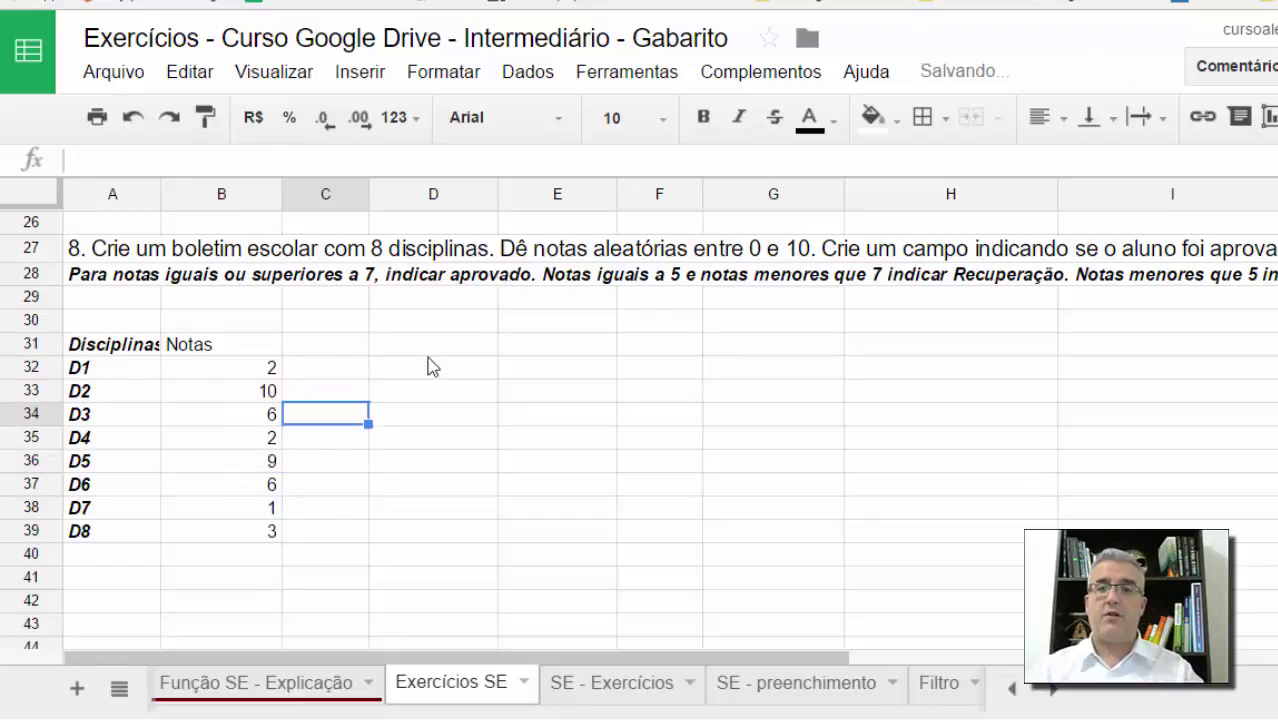
Replace the random grade formulas in B32:B39 with fixed values by copying and pasting values only in place
left_click(270, 368)
left_click_drag(270, 368, 280, 533)
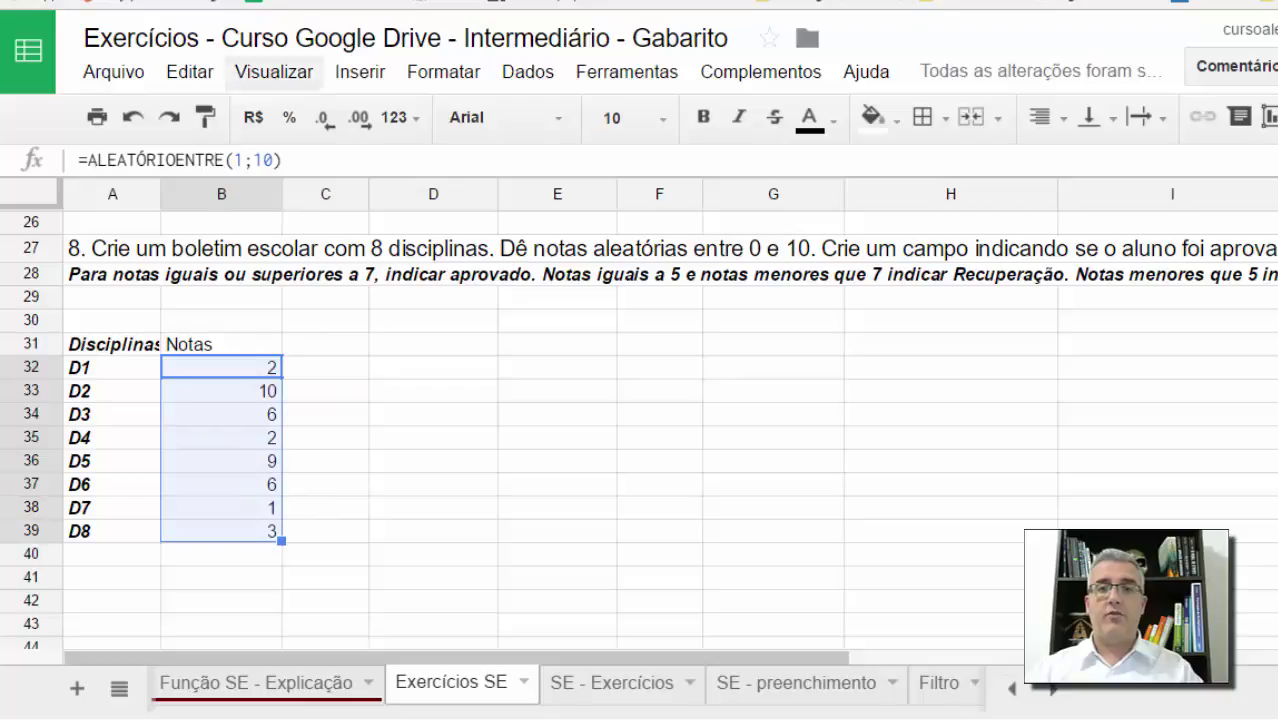
left_click(182, 80)
left_click(235, 251)
left_click(190, 74)
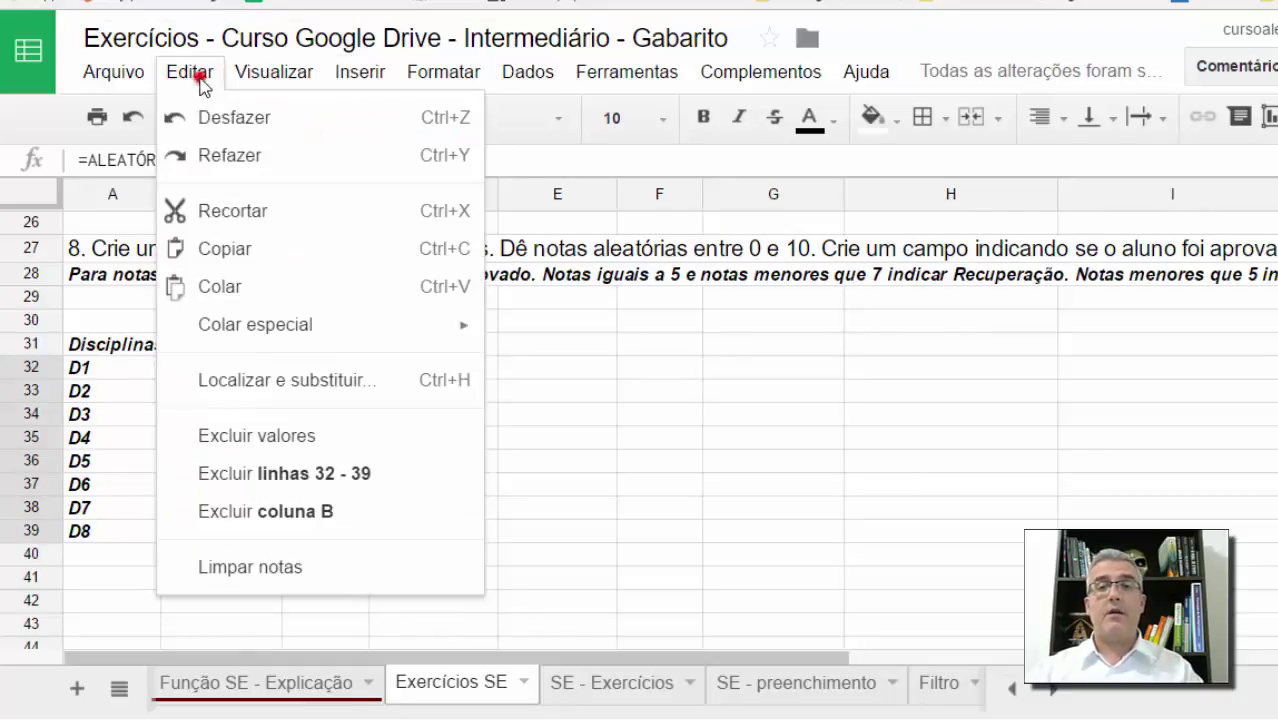
left_click(255, 322)
left_click(634, 335)
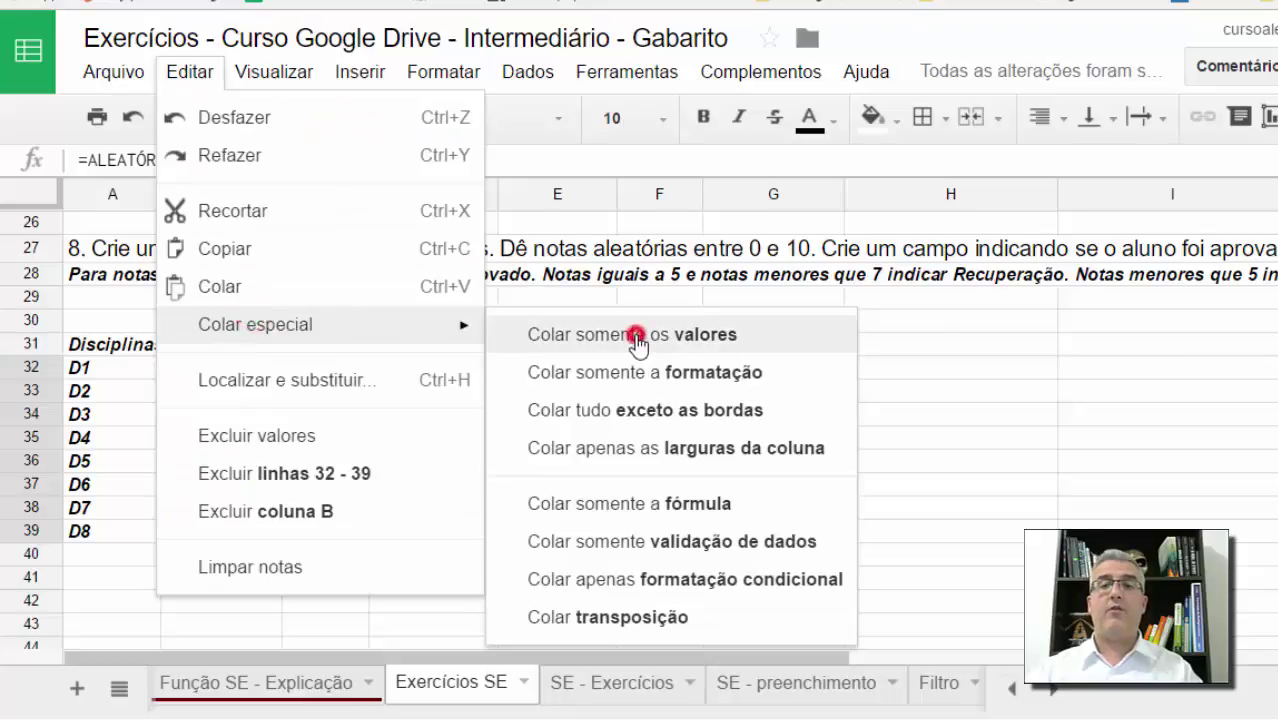
Centre-align the Notas header and the grades in B31:B39
left_click(500, 414)
left_click(382, 382)
left_click(125, 336)
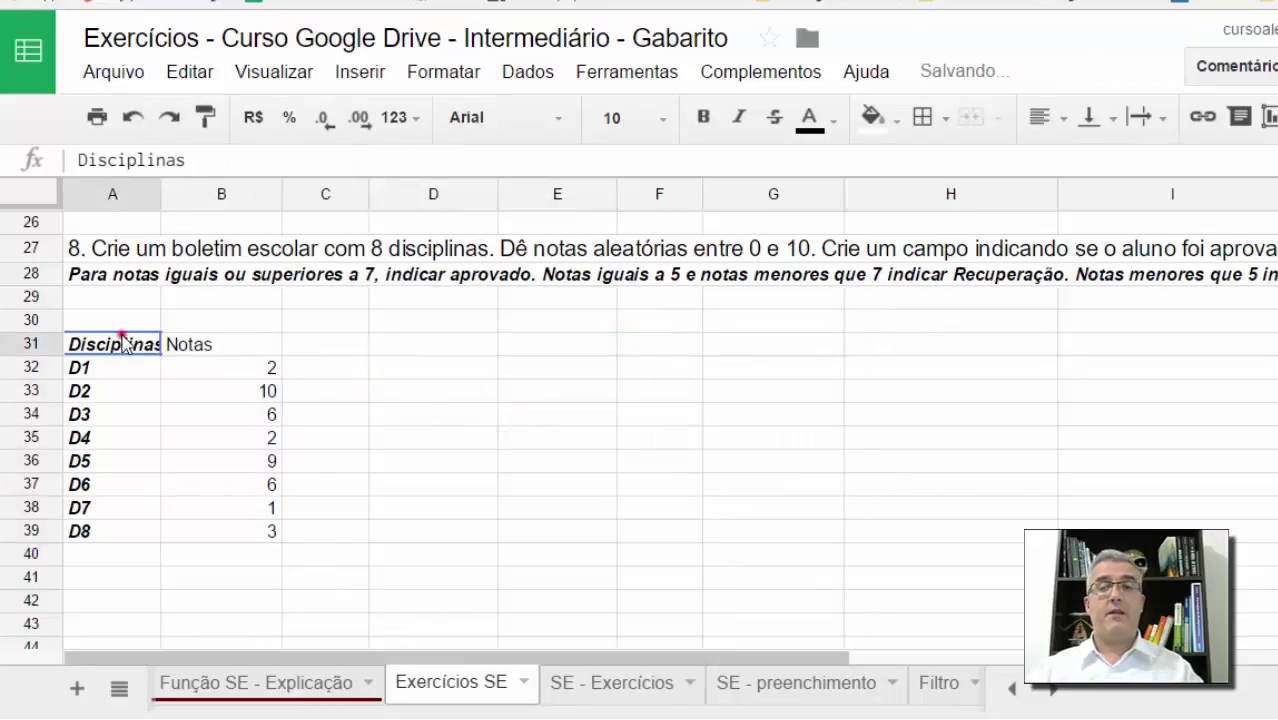
left_click(183, 343)
left_click_drag(183, 343, 217, 531)
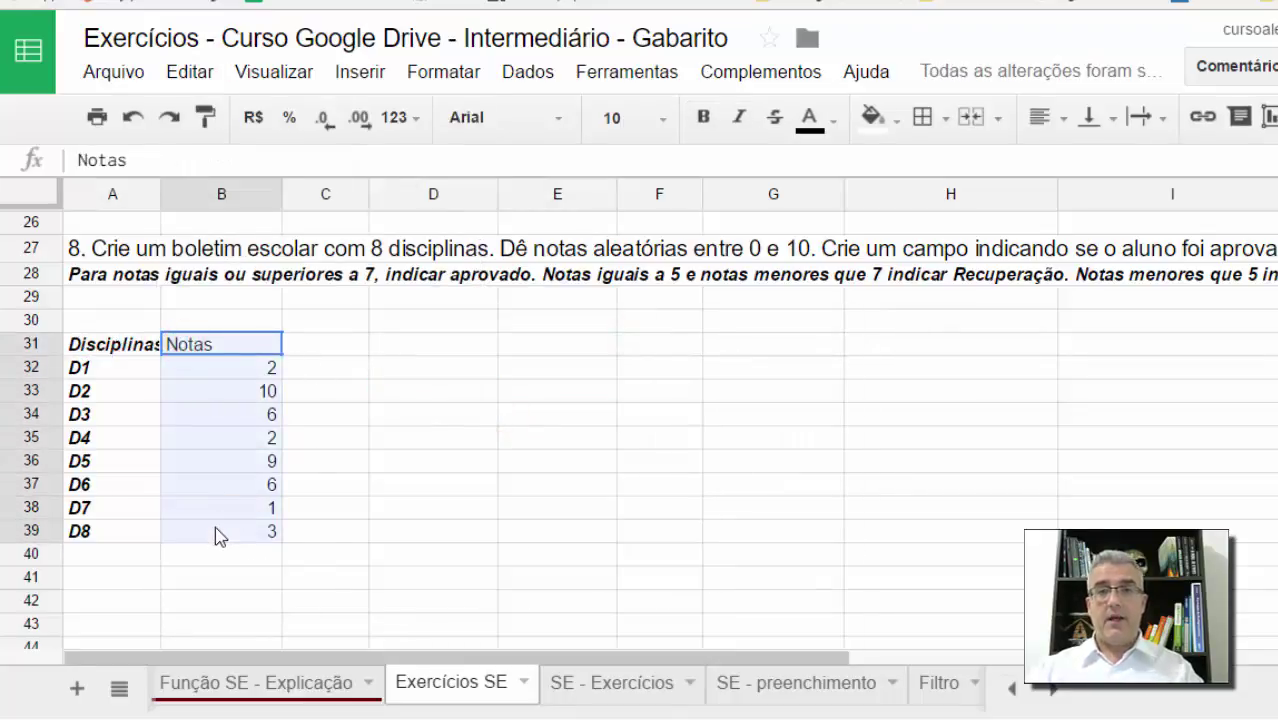
left_click(1040, 117)
left_click(1085, 165)
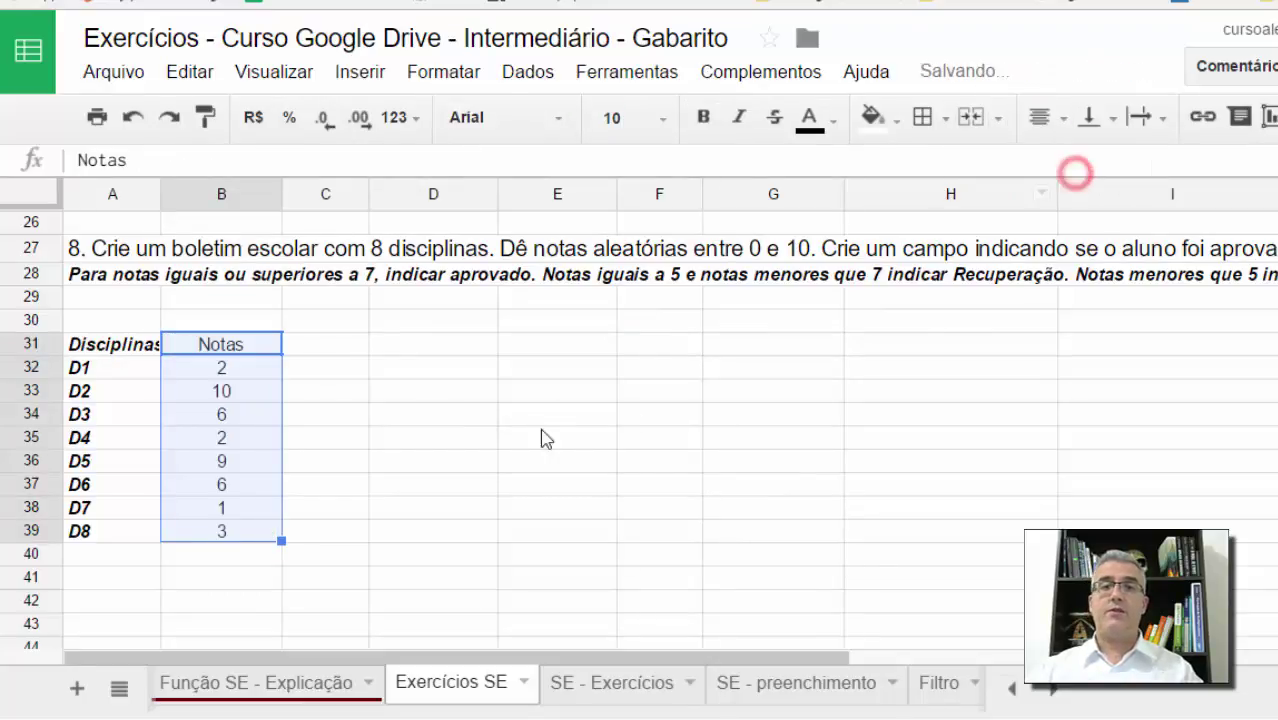
left_click(440, 460)
left_click(360, 399)
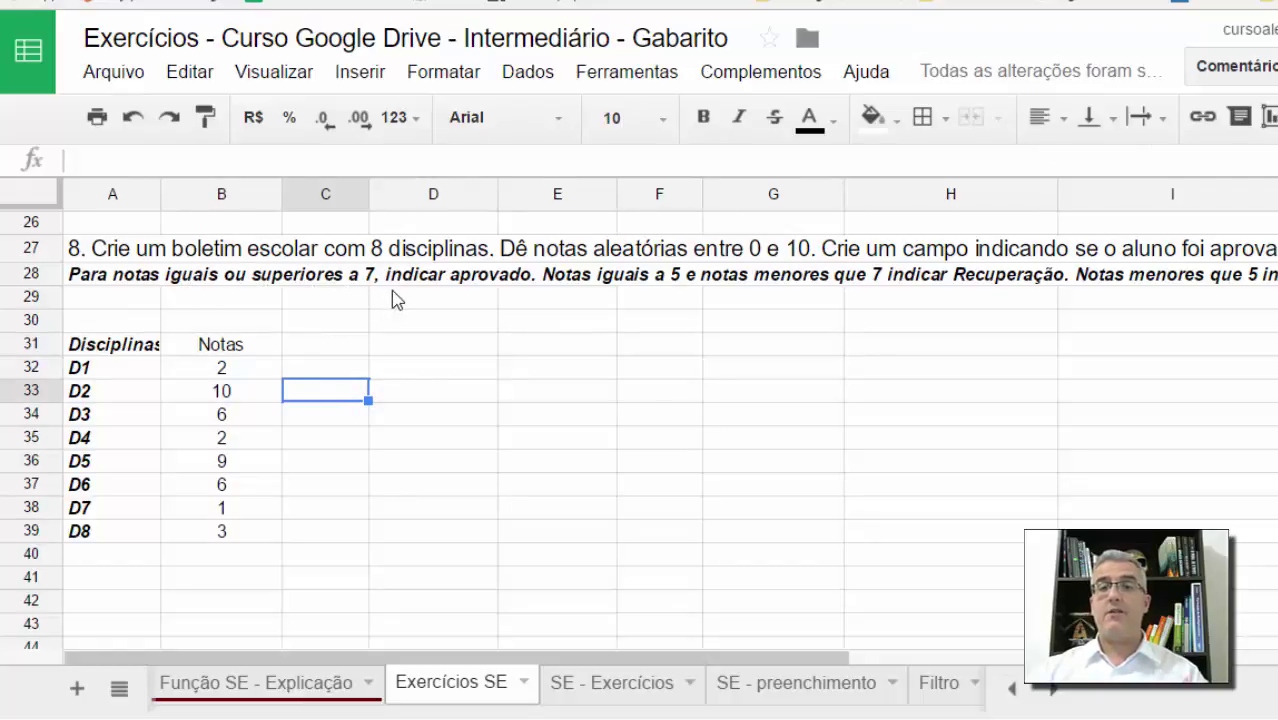
Add the column header Situação in C31, next to Notas
left_click(319, 375)
left_click(340, 339)
type("Sit")
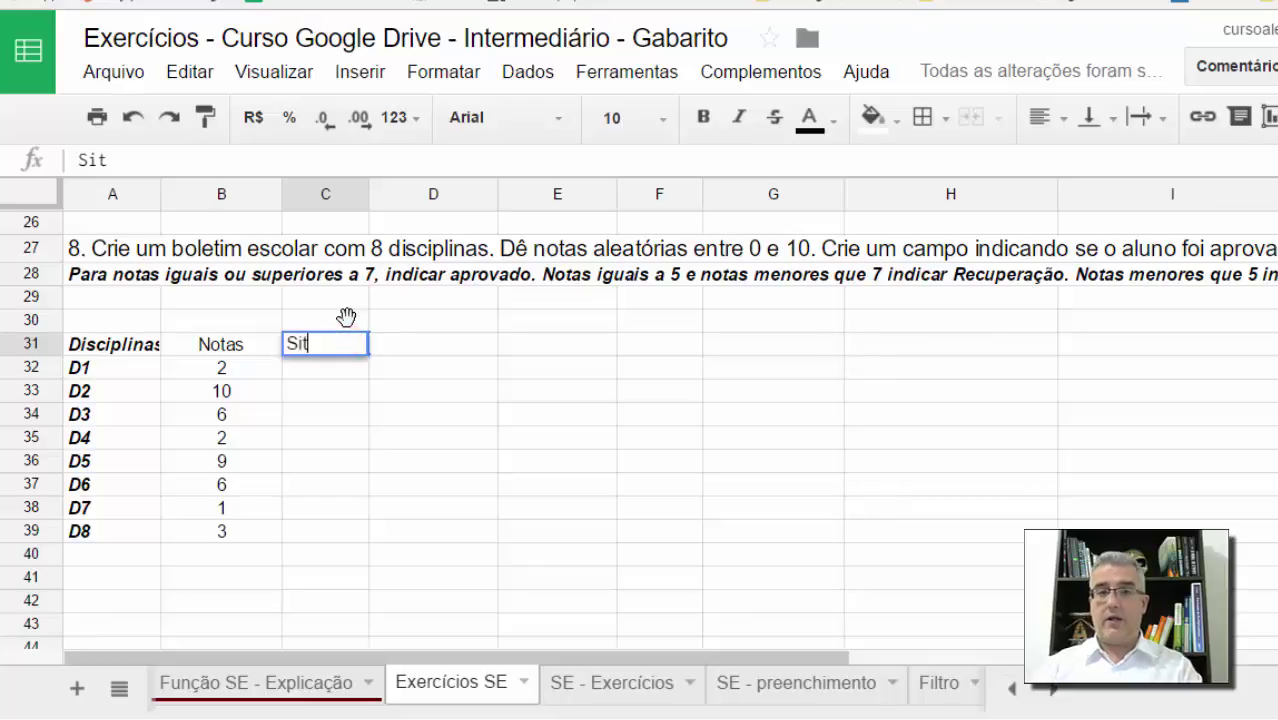
type("uação")
key("Return")
Begin an SE formula in C32 that tests B32>=7 and returns "Aprovado" when true
type("=se(")
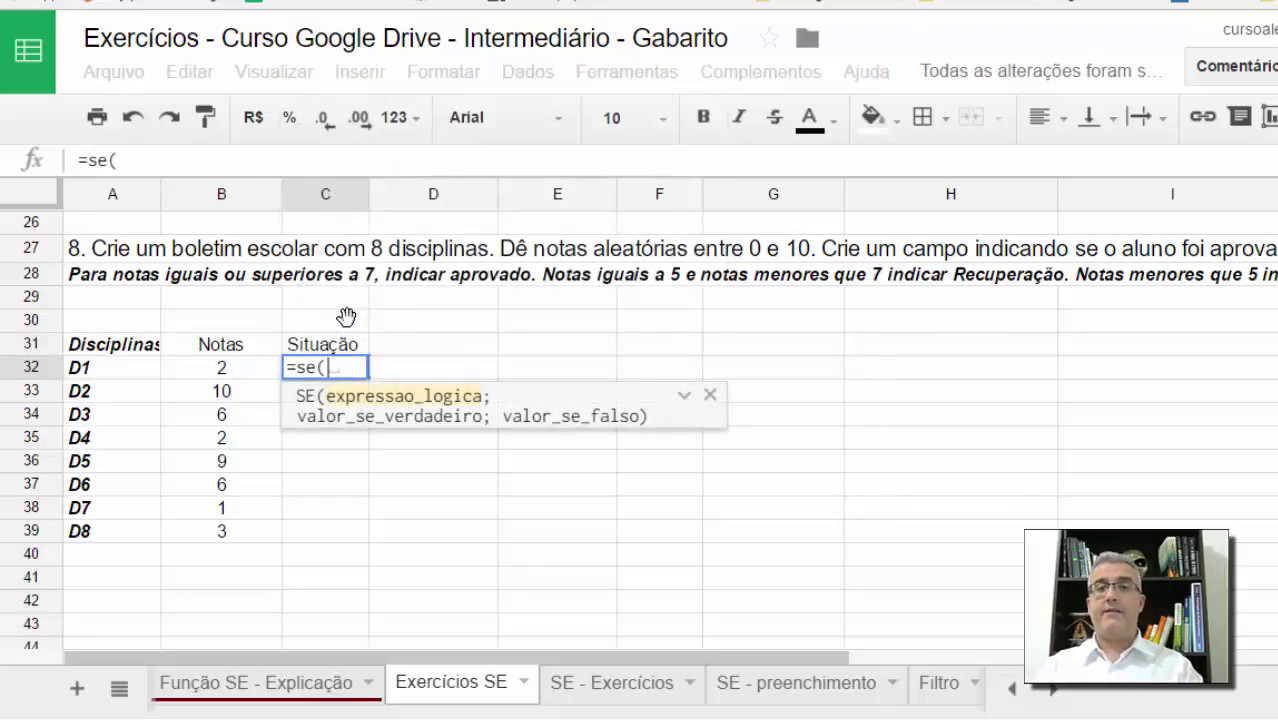
left_click(258, 366)
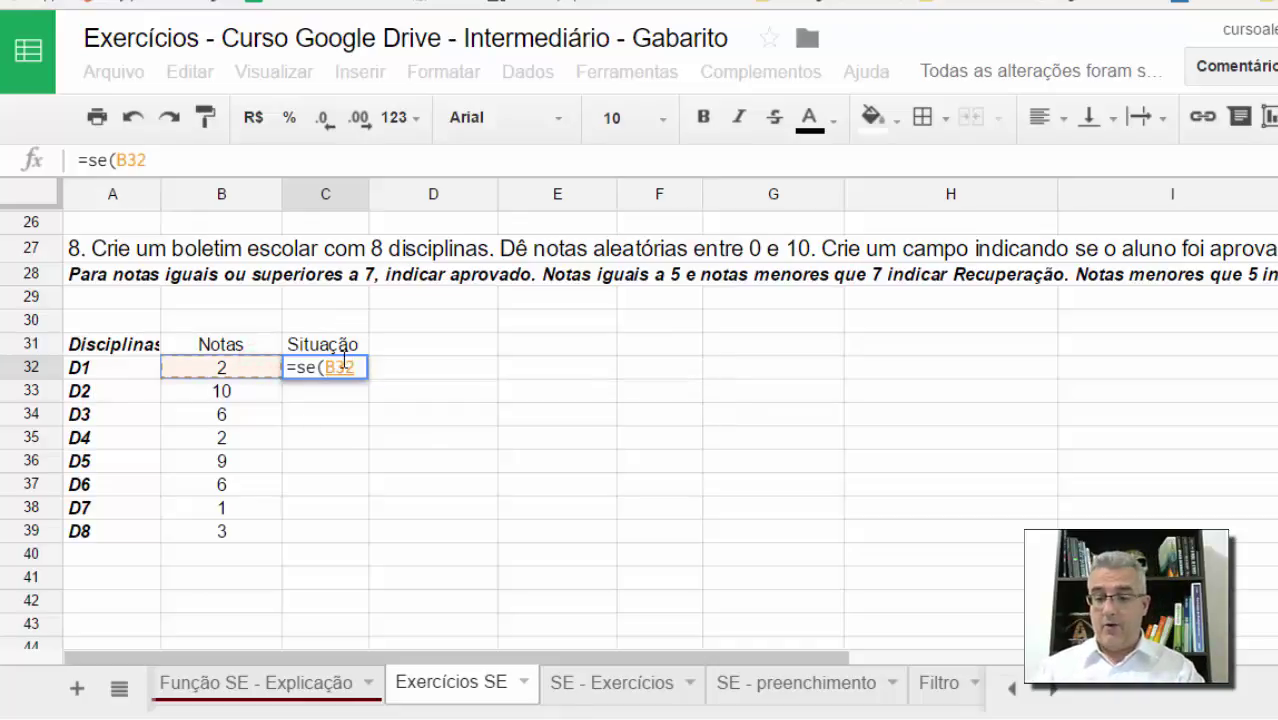
type(">=7")
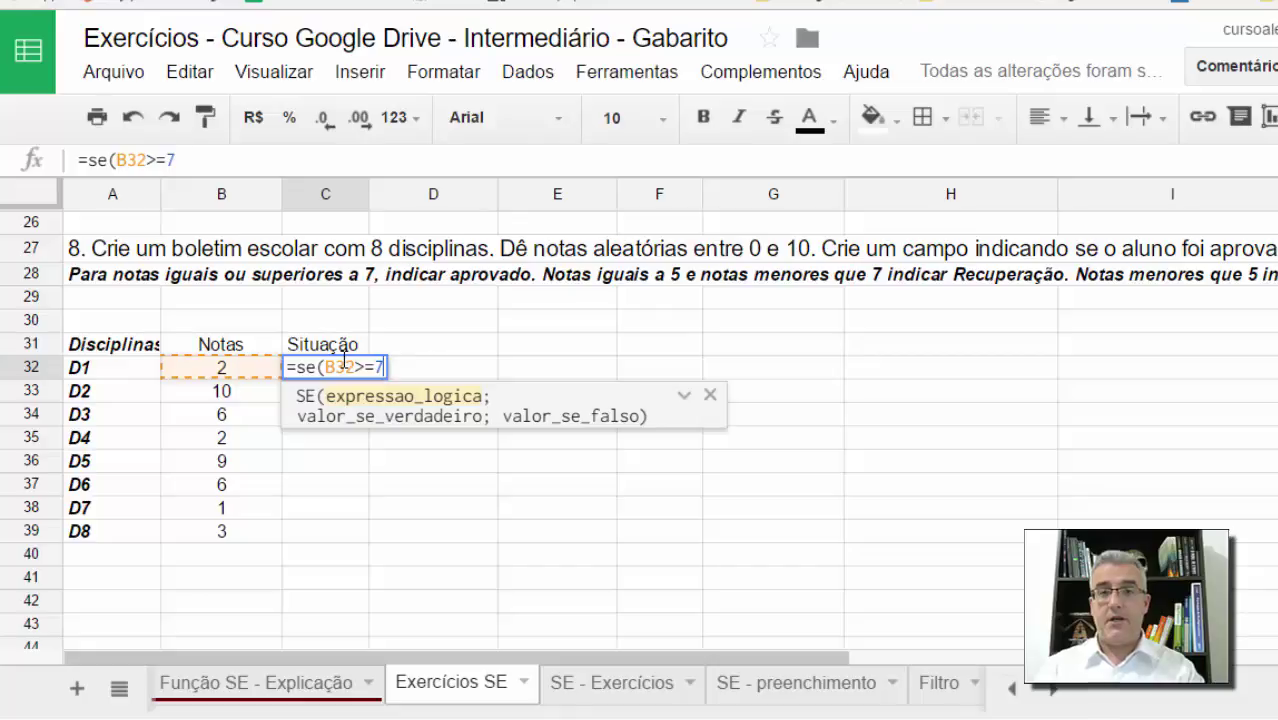
type(";\"")
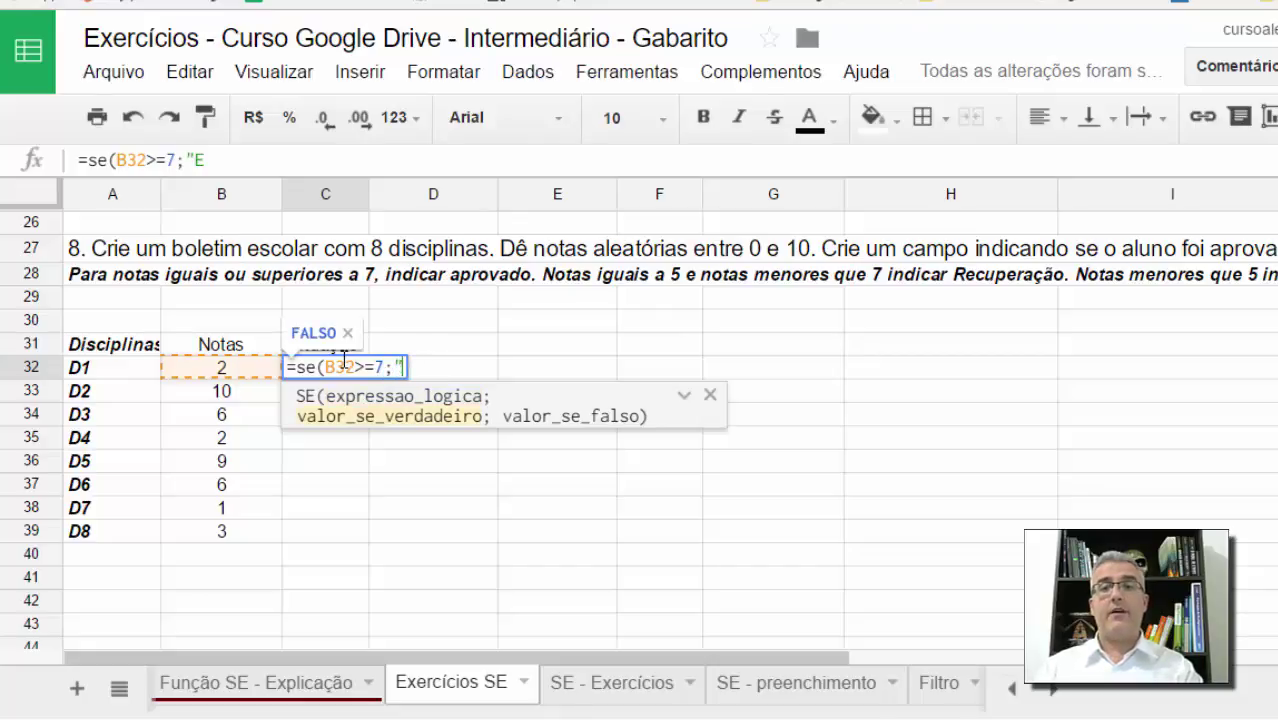
type("Aprovado\"")
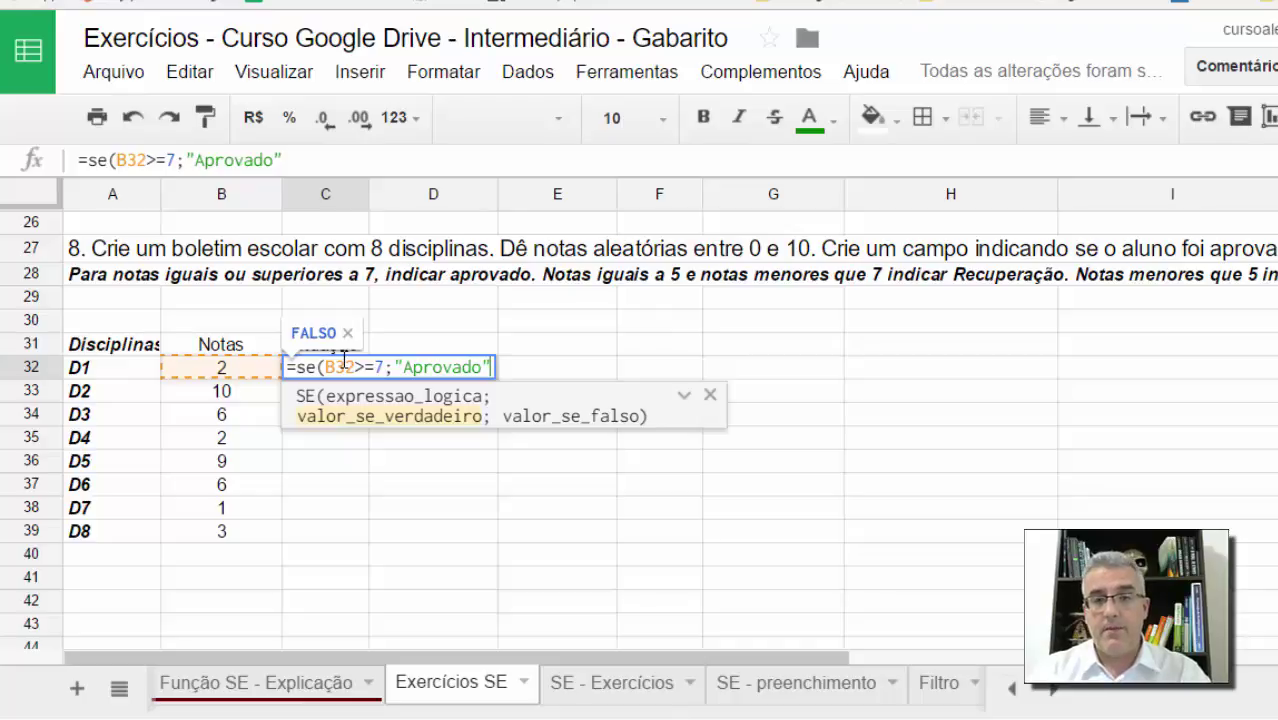
type(";")
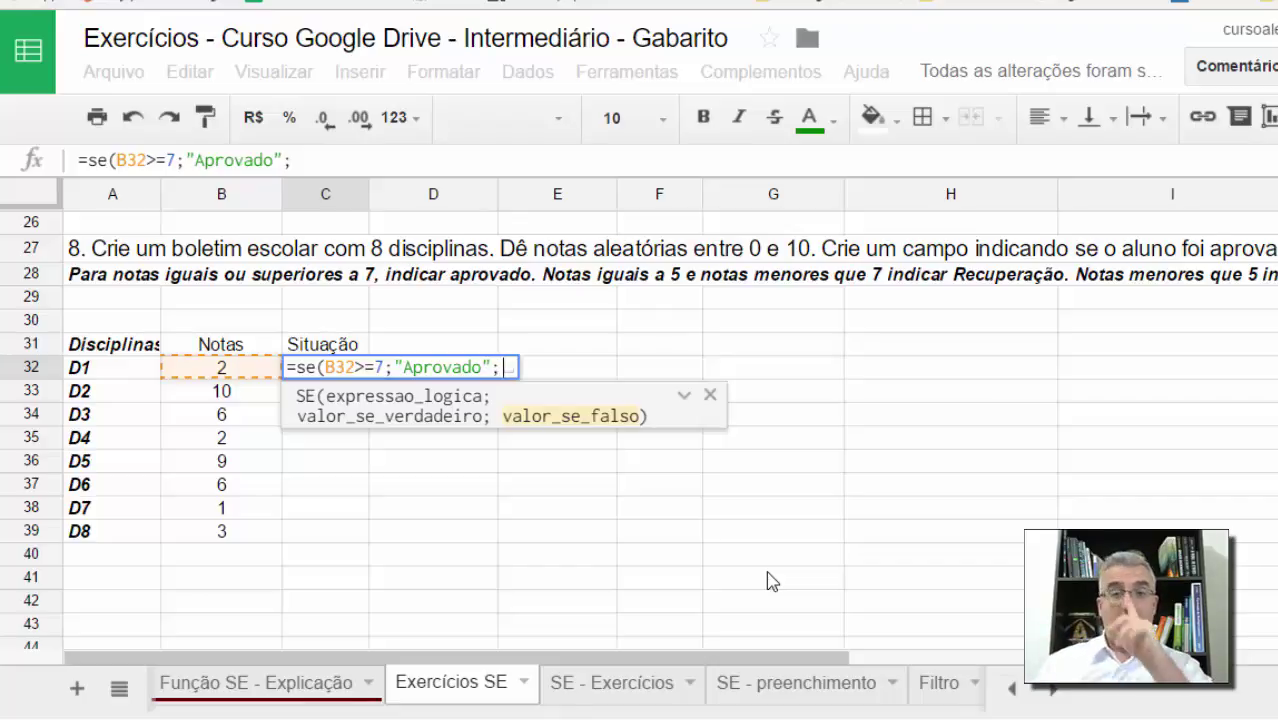
Nest a second SE as the false argument, testing B32<=5 and returning "Reprovado"
type("se(")
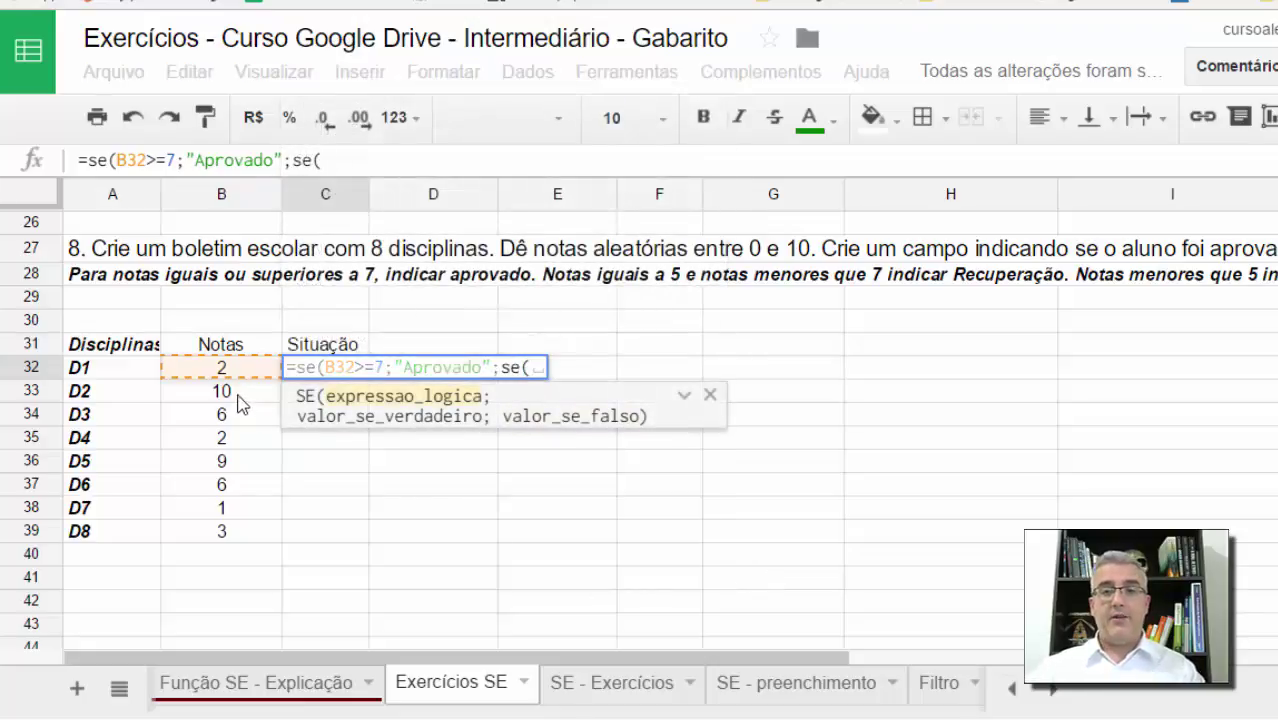
left_click(221, 369)
type("<")
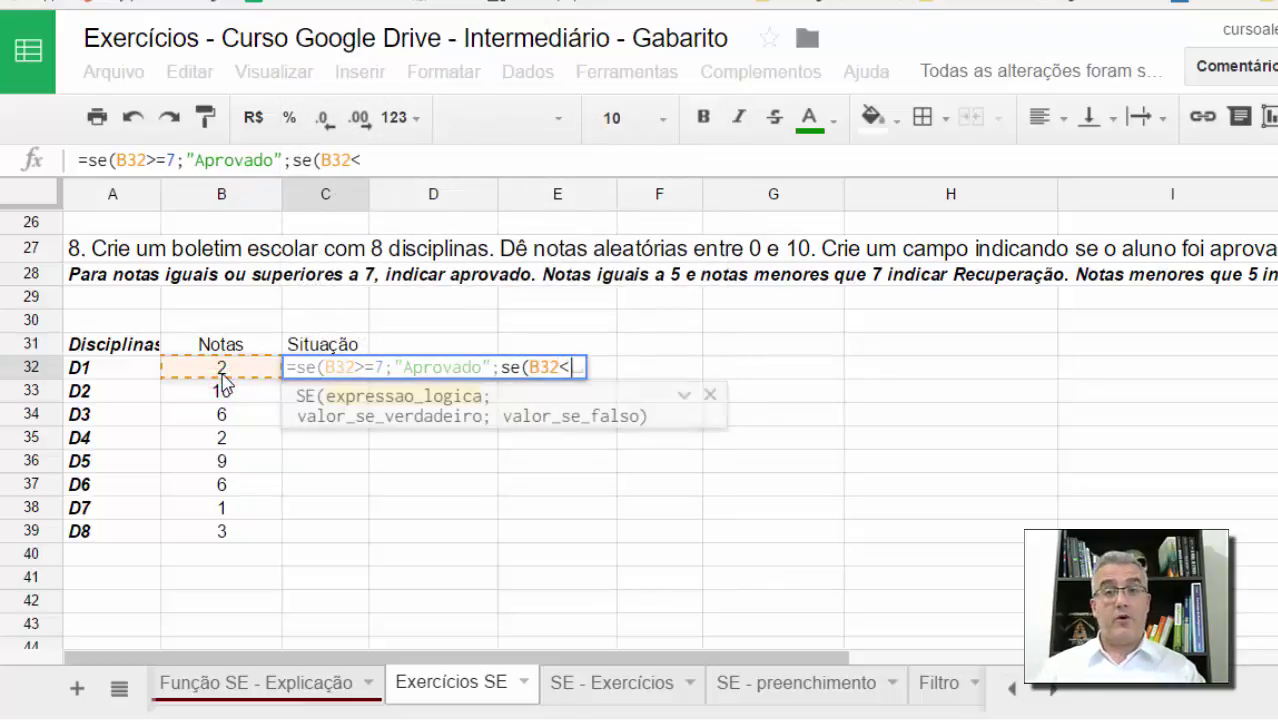
type("=;")
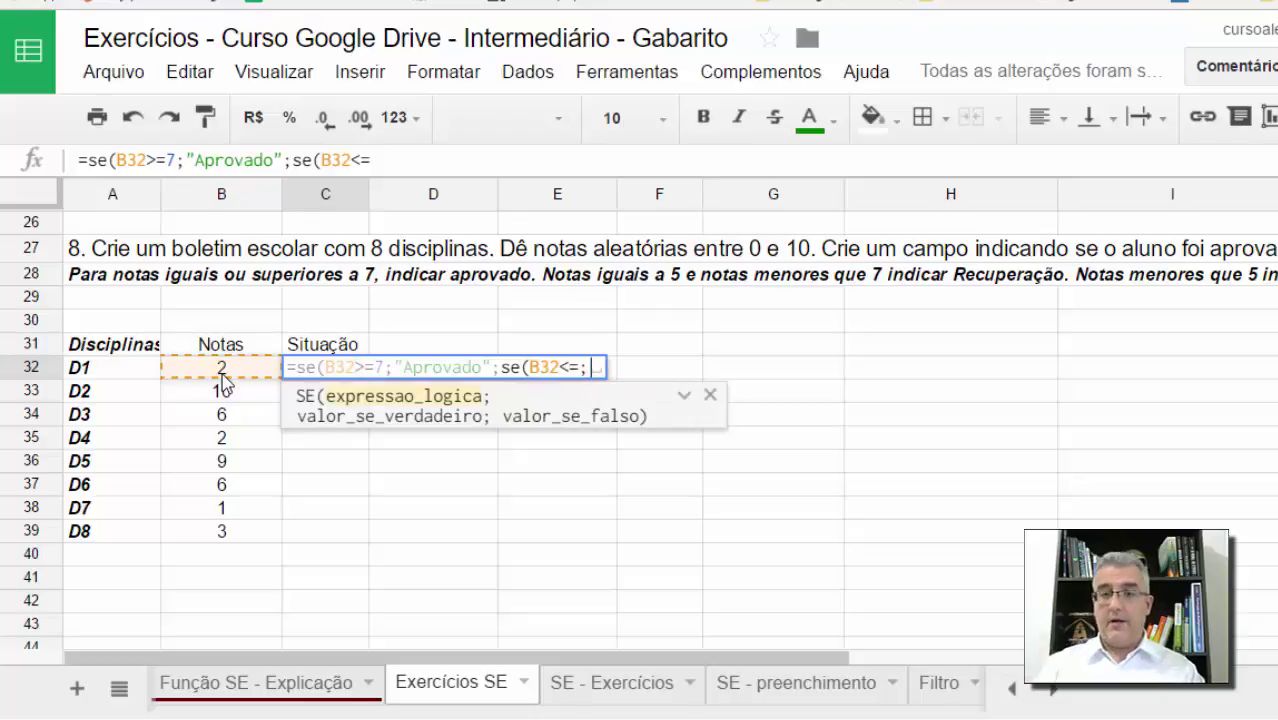
key("BackSpace")
type("\"")
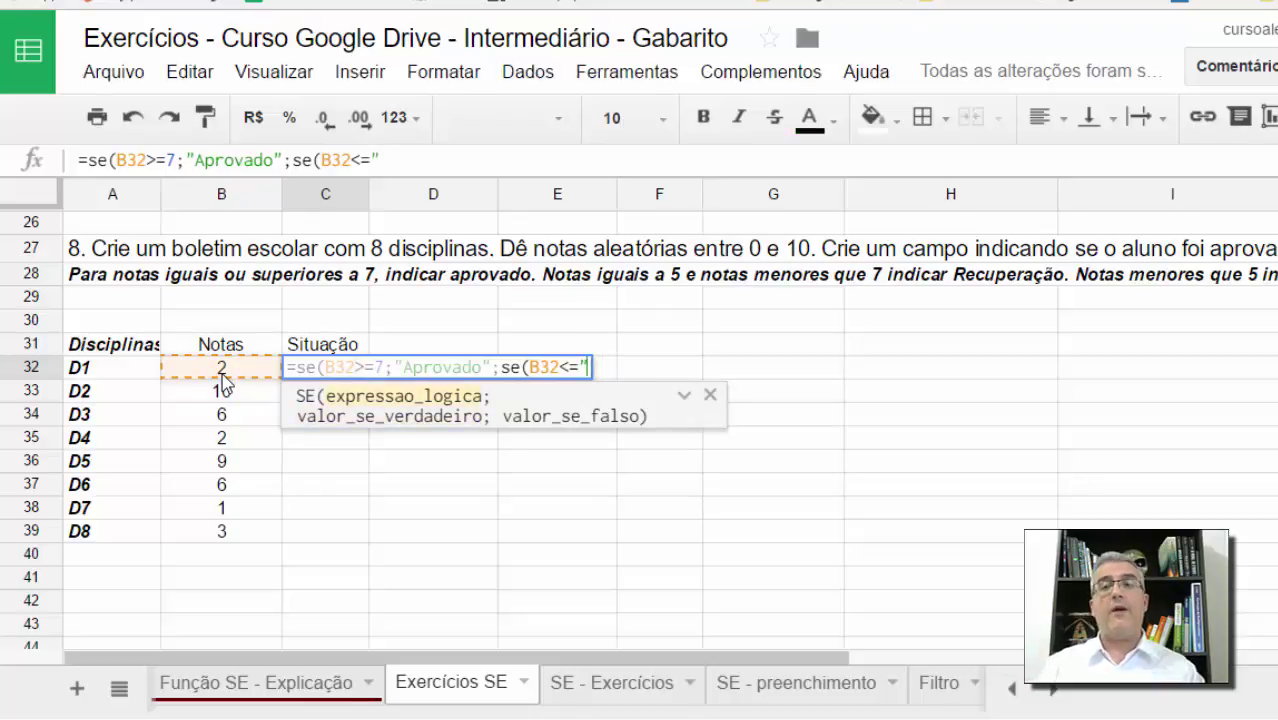
type("Reprovado")
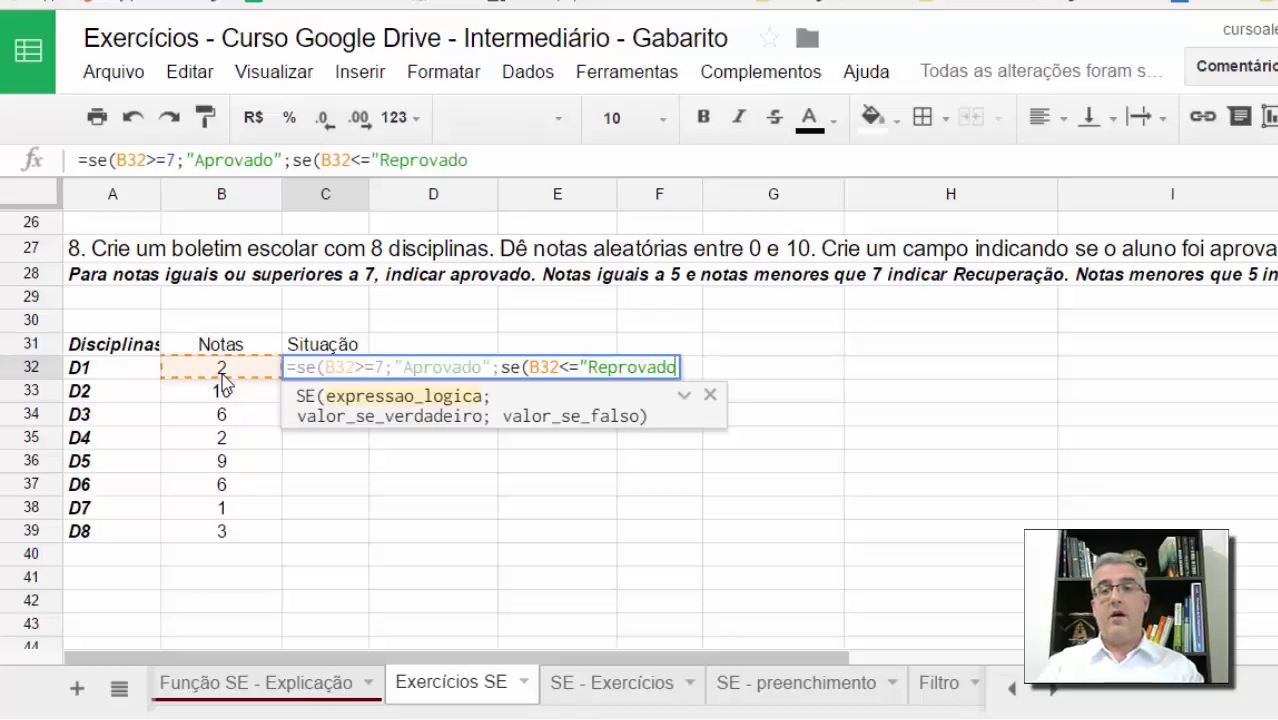
type("\"")
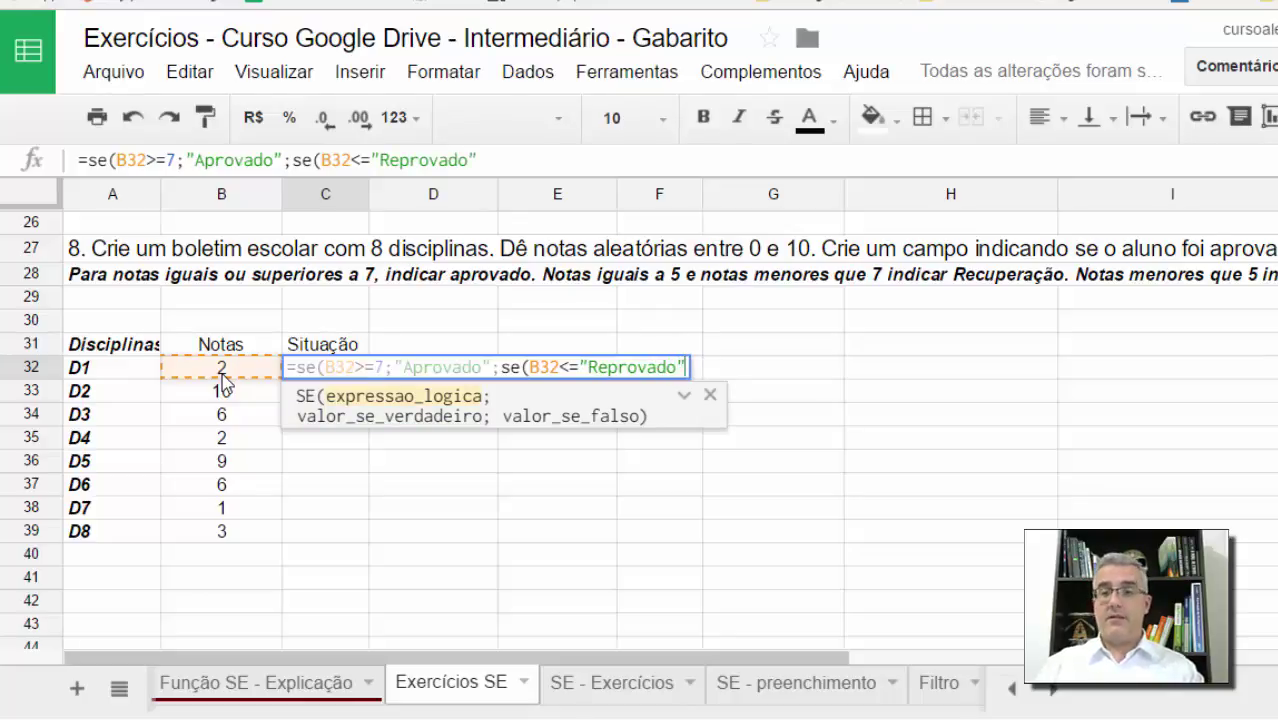
type(";")
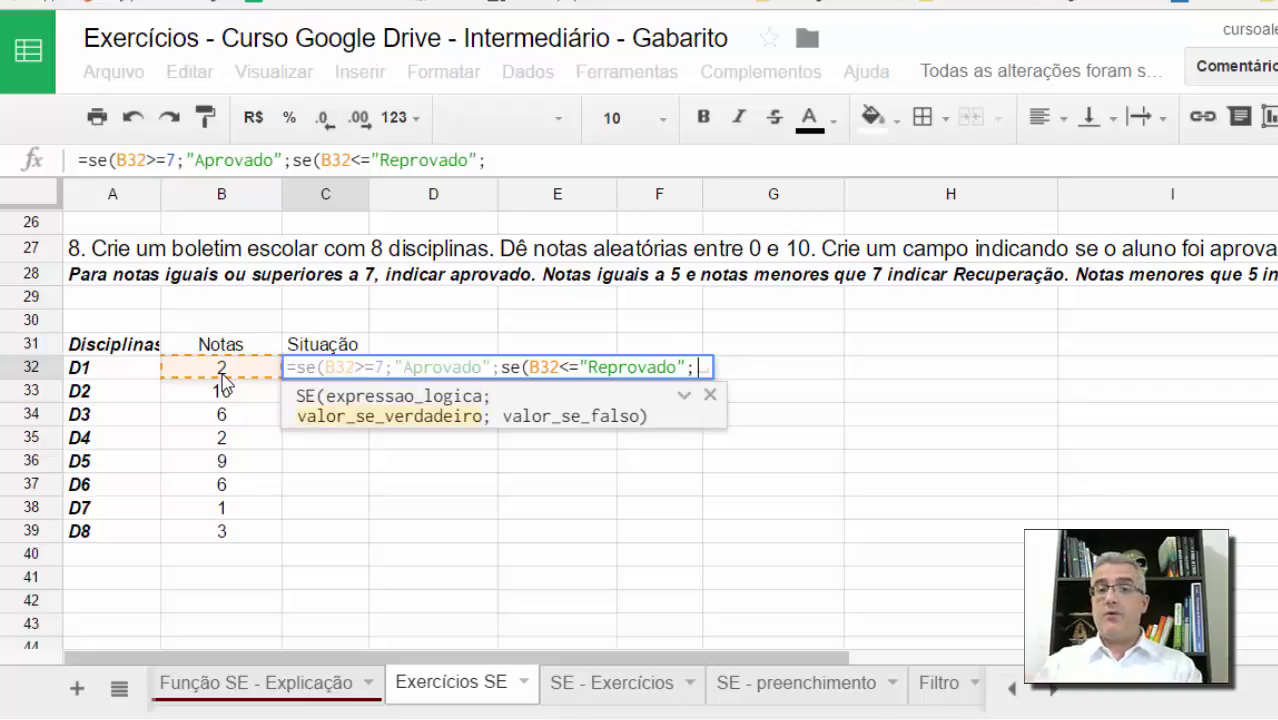
type("\"")
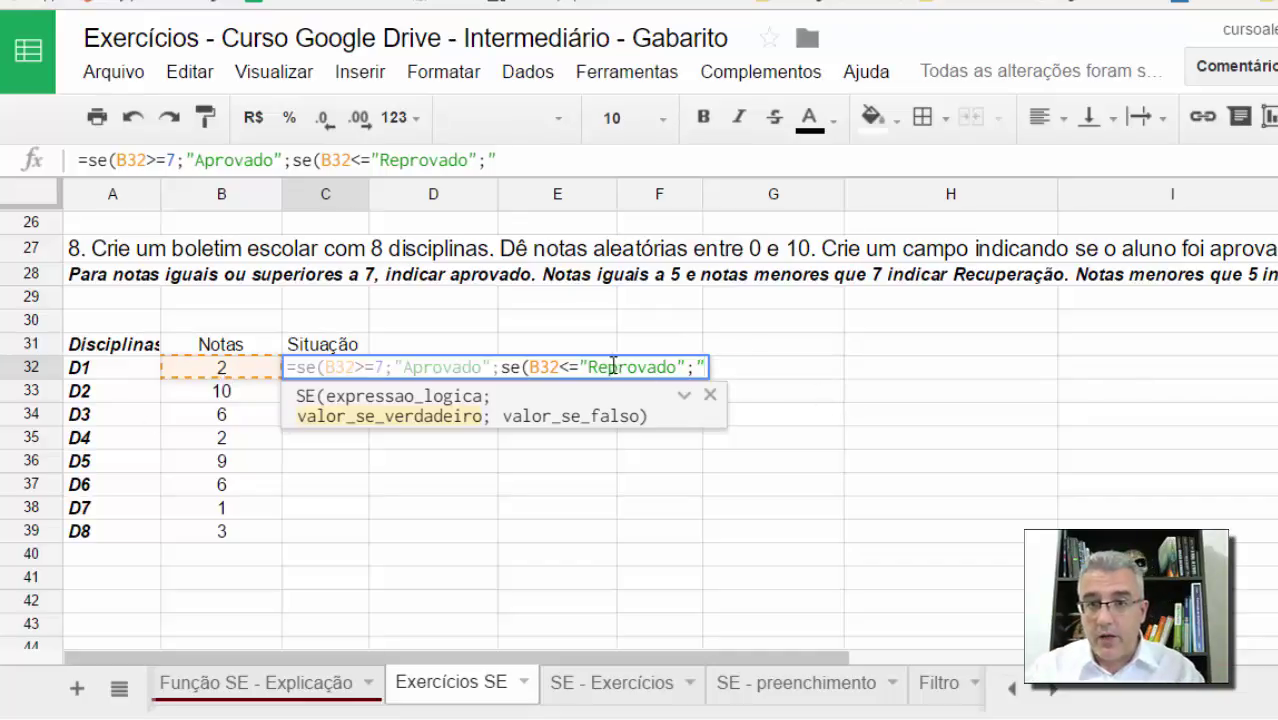
left_click(582, 367)
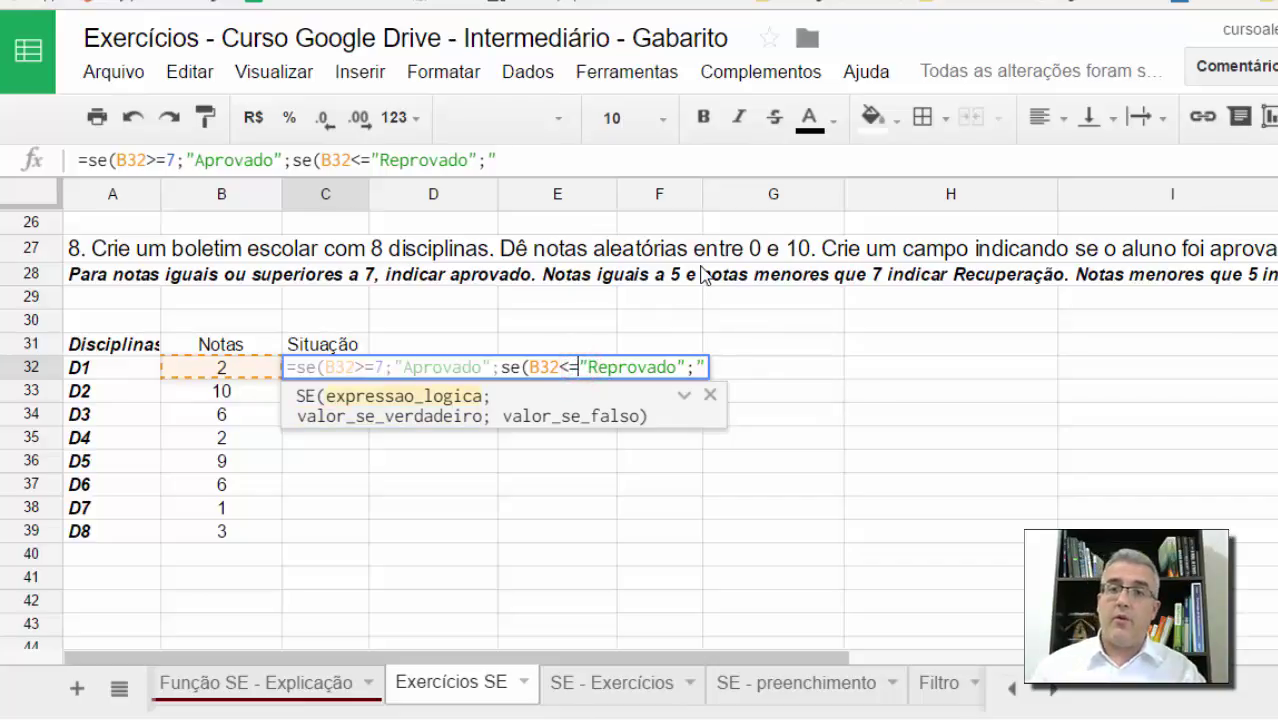
type("5;")
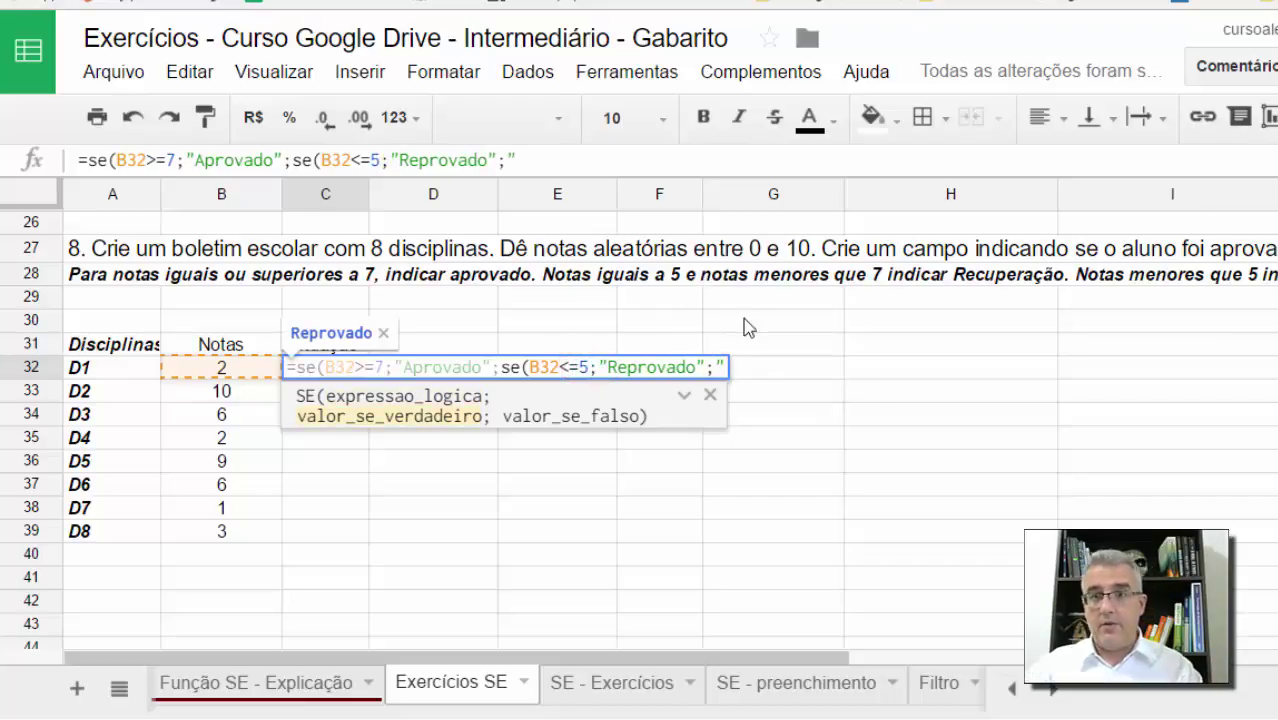
Complete the C32 formula with "Recuperação" as the nested false value, close both functions and confirm it
left_click(707, 368)
key("Delete")
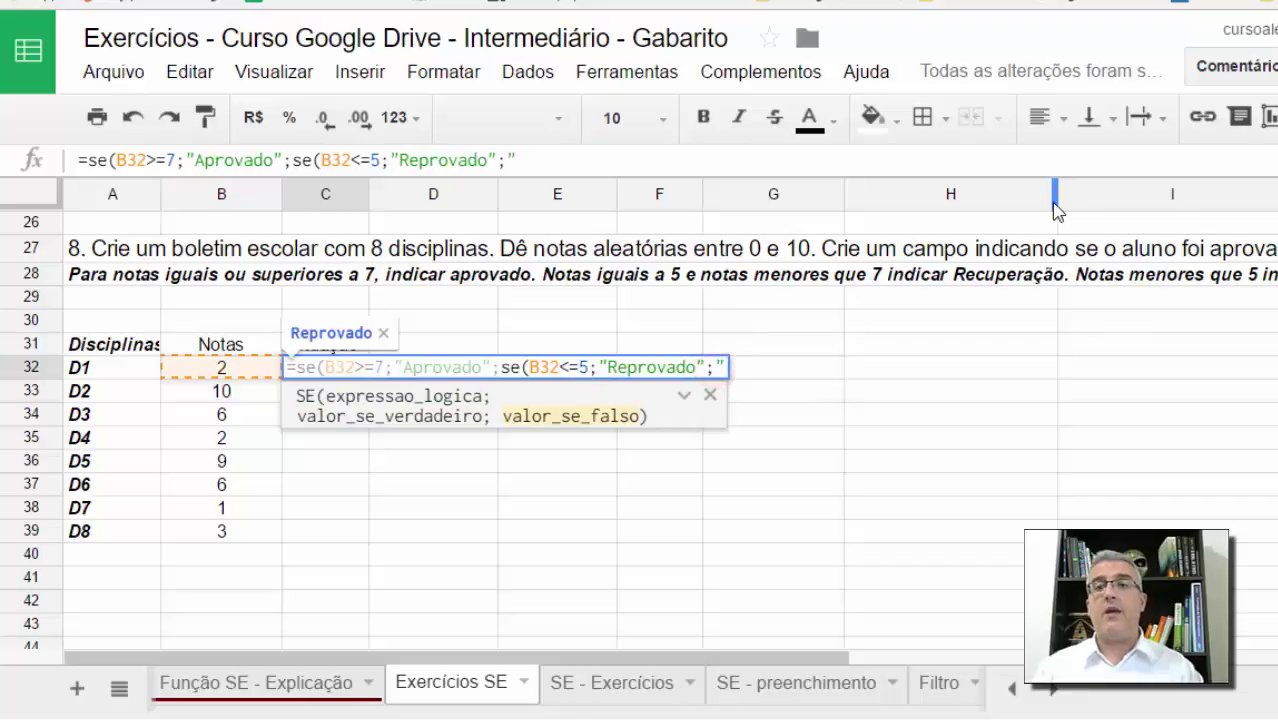
type("\"")
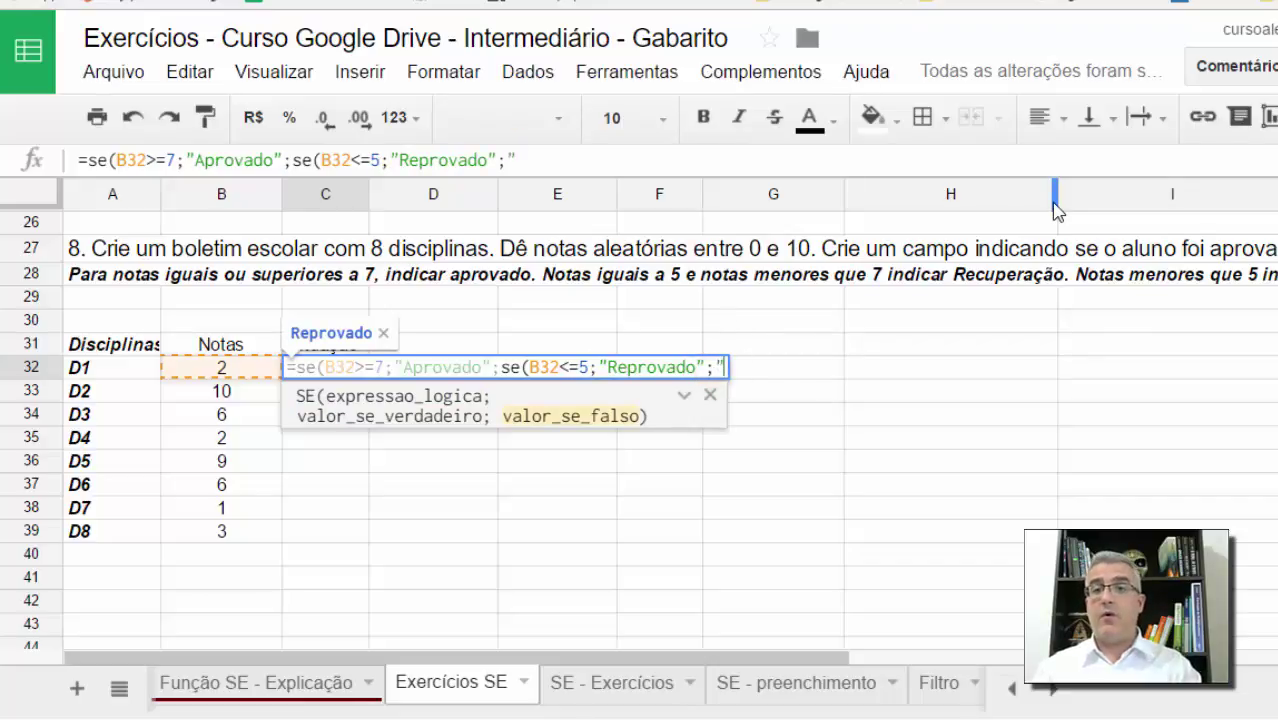
type("R")
key("BackSpace")
type("Recuperaç")
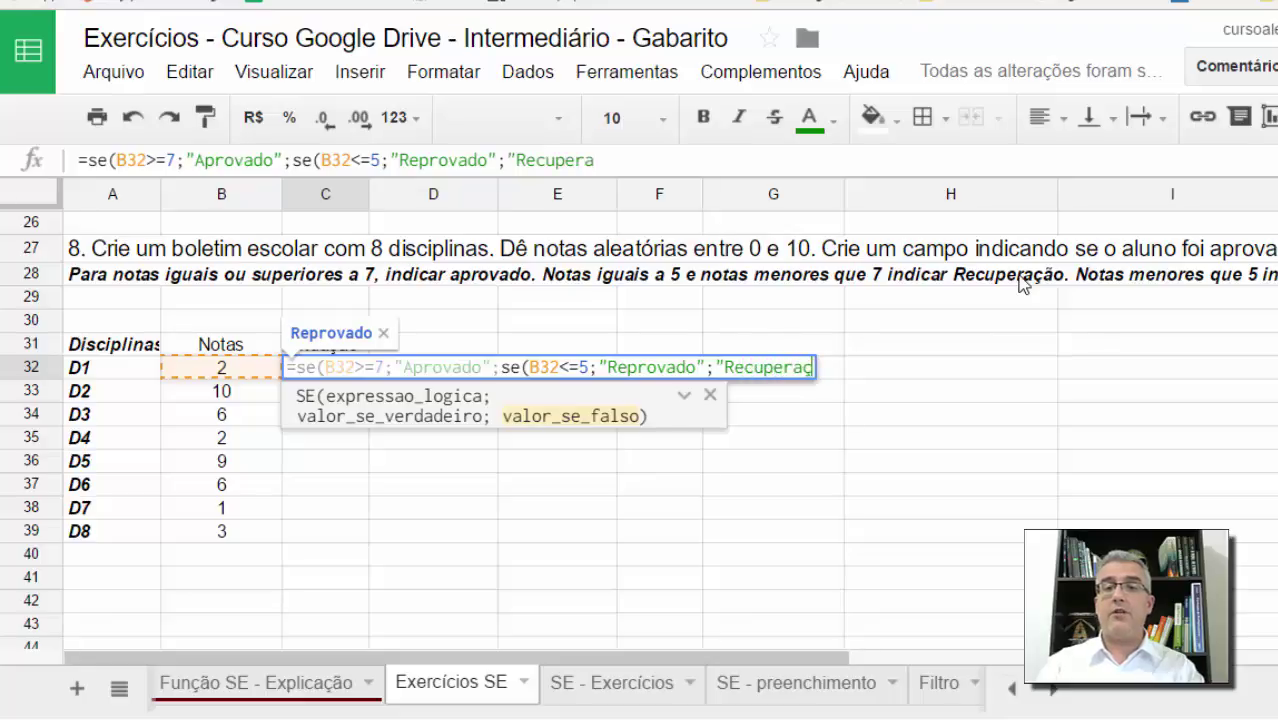
type("ão\"))")
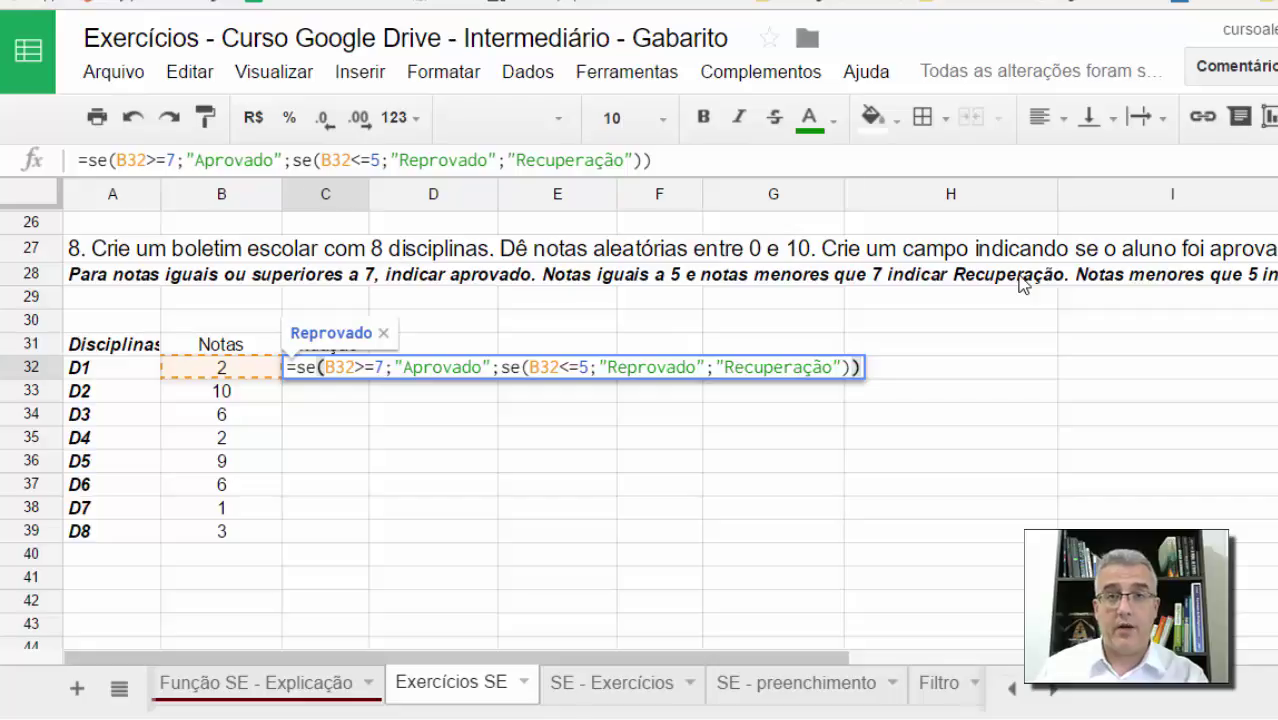
key("Return")
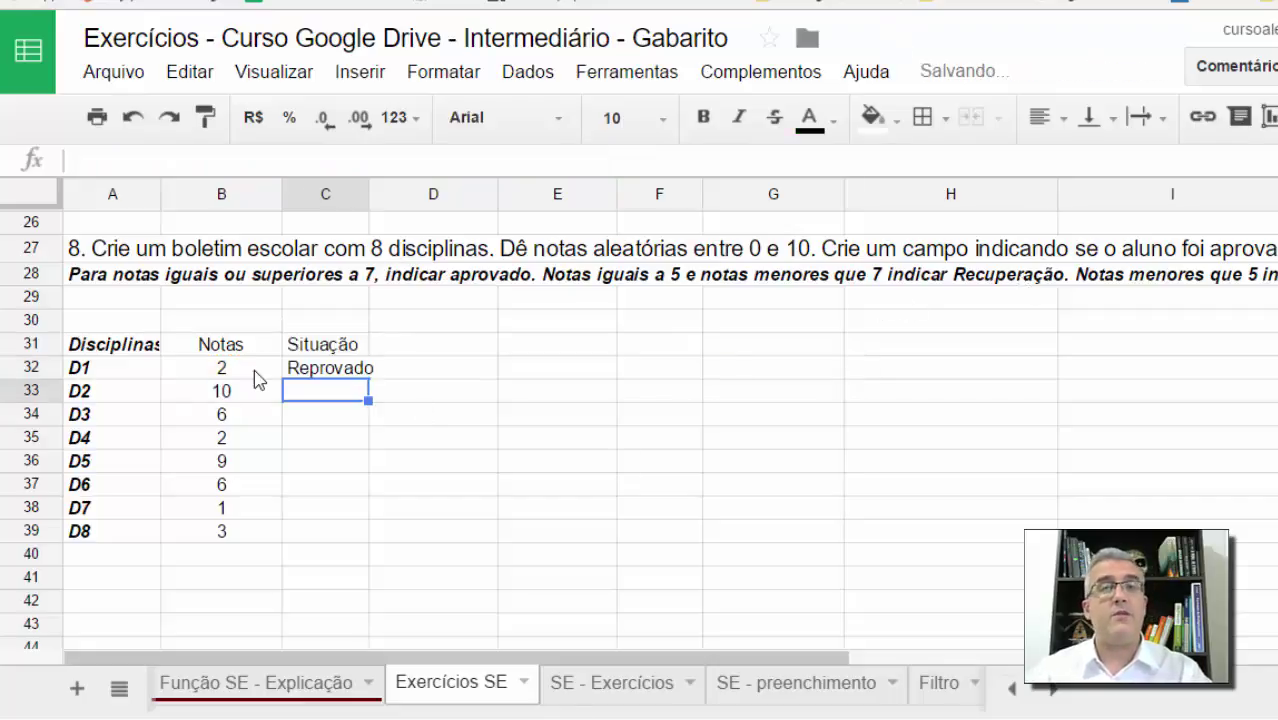
Widen column C and fill the status formula from C32 into C33
left_click_drag(367, 192, 429, 196)
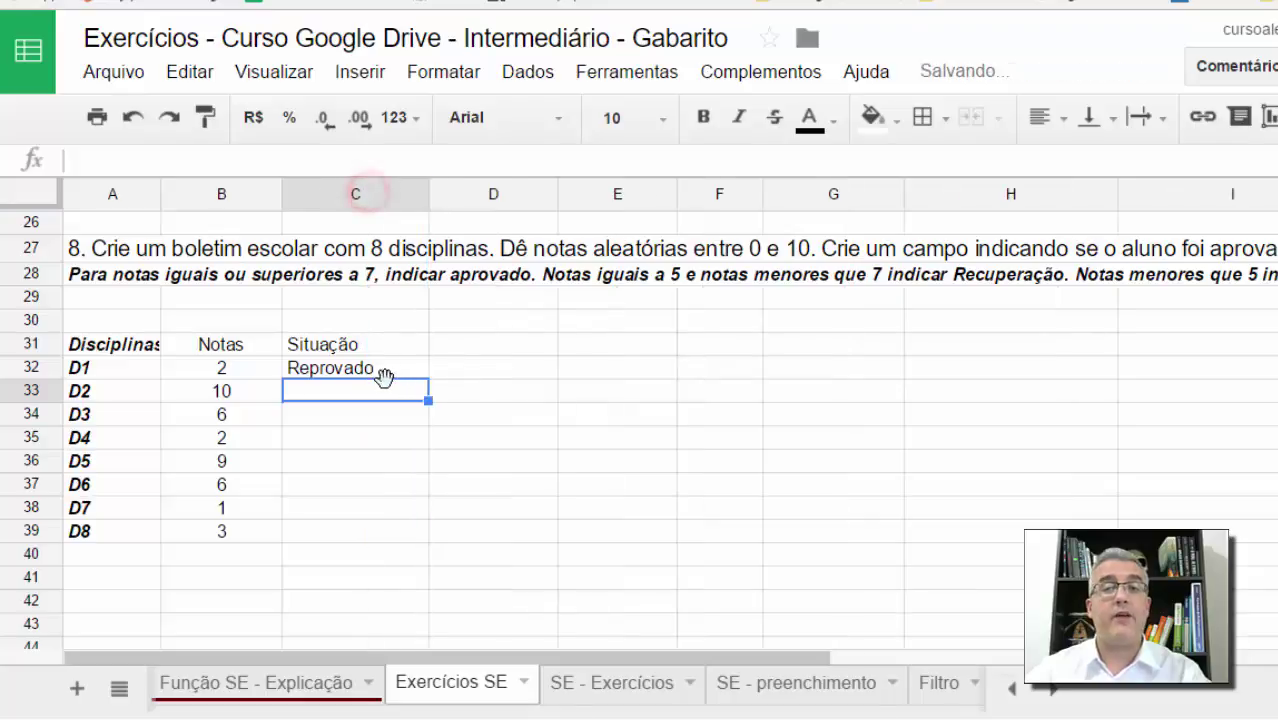
left_click(410, 368)
left_click_drag(428, 377, 428, 400)
left_click(336, 397)
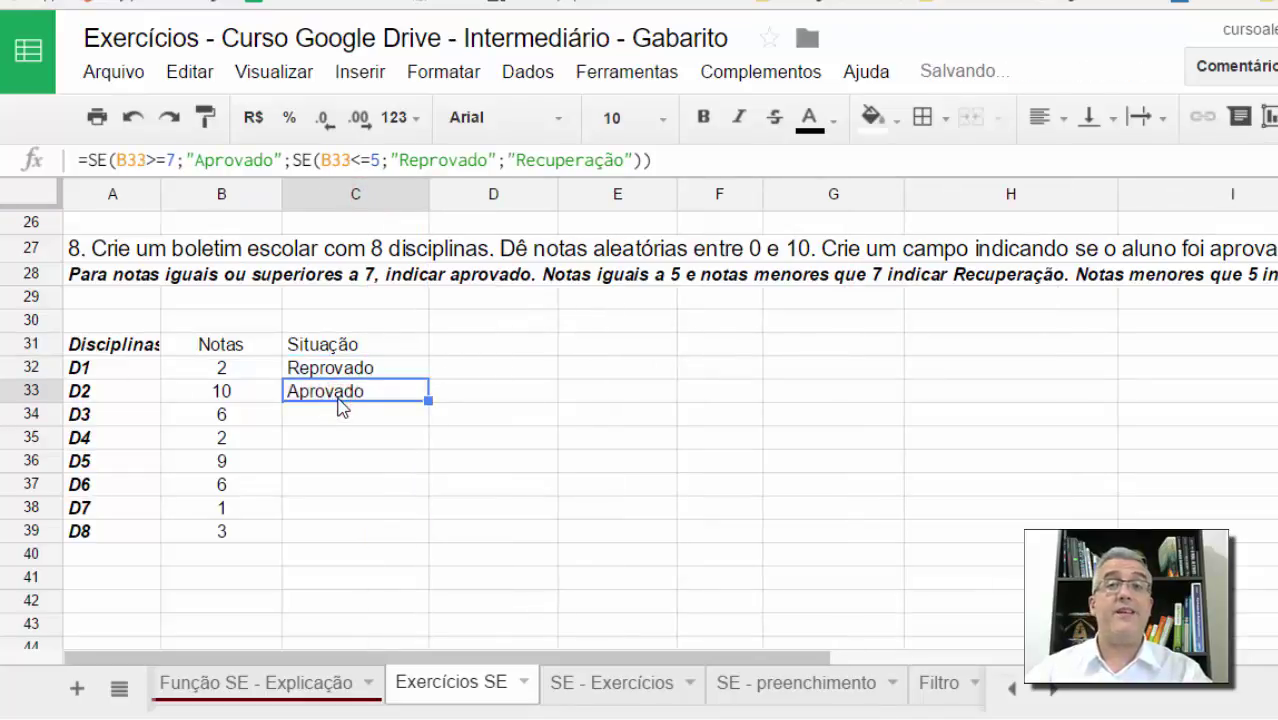
Fill the status formula from C33 into C34 and on down to C39
left_click_drag(426, 399, 425, 423)
left_click(342, 418)
left_click(242, 420)
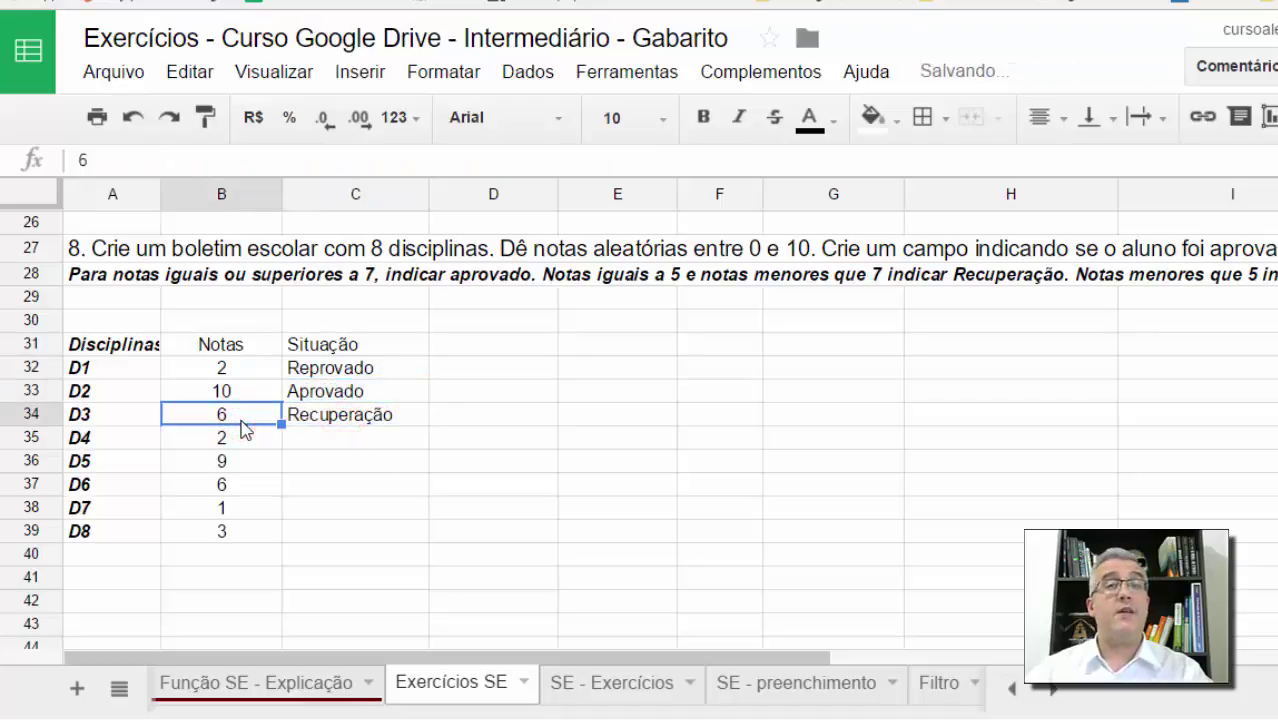
left_click(416, 420)
left_click_drag(424, 424, 422, 531)
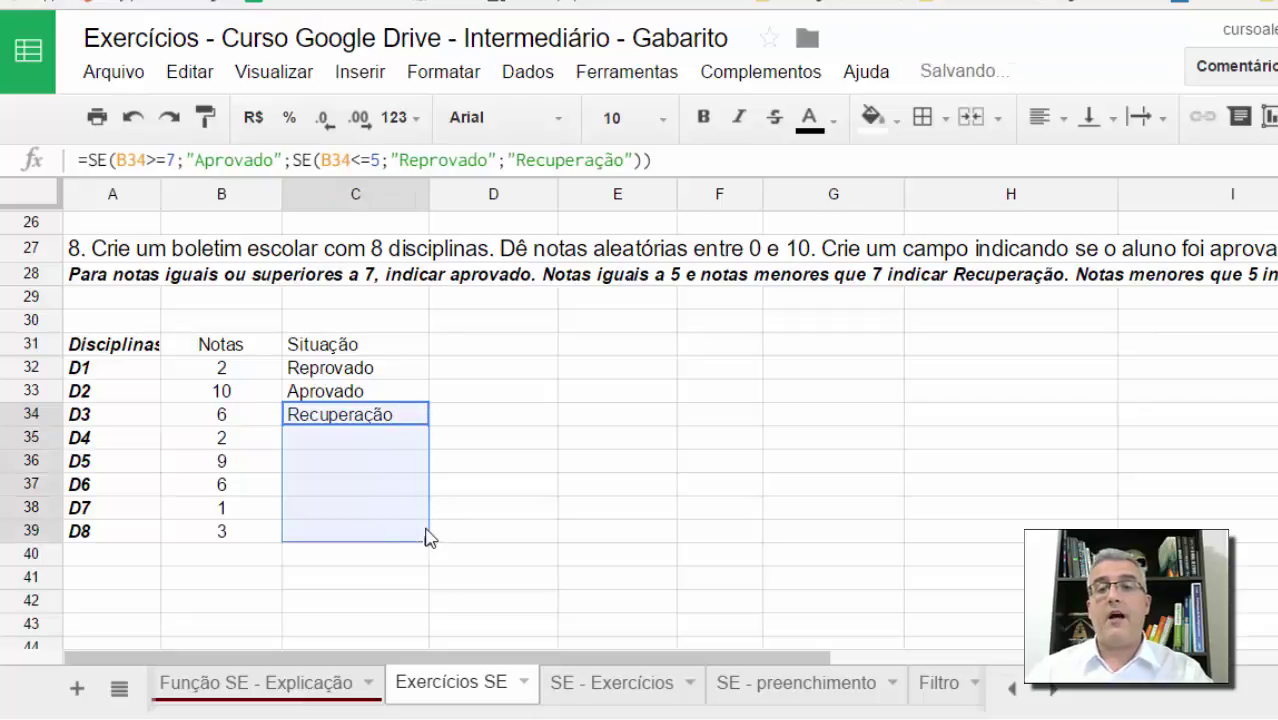
left_click(505, 458)
Check the Situação results in C32:C39 against the corresponding grades in column B
left_click(362, 369)
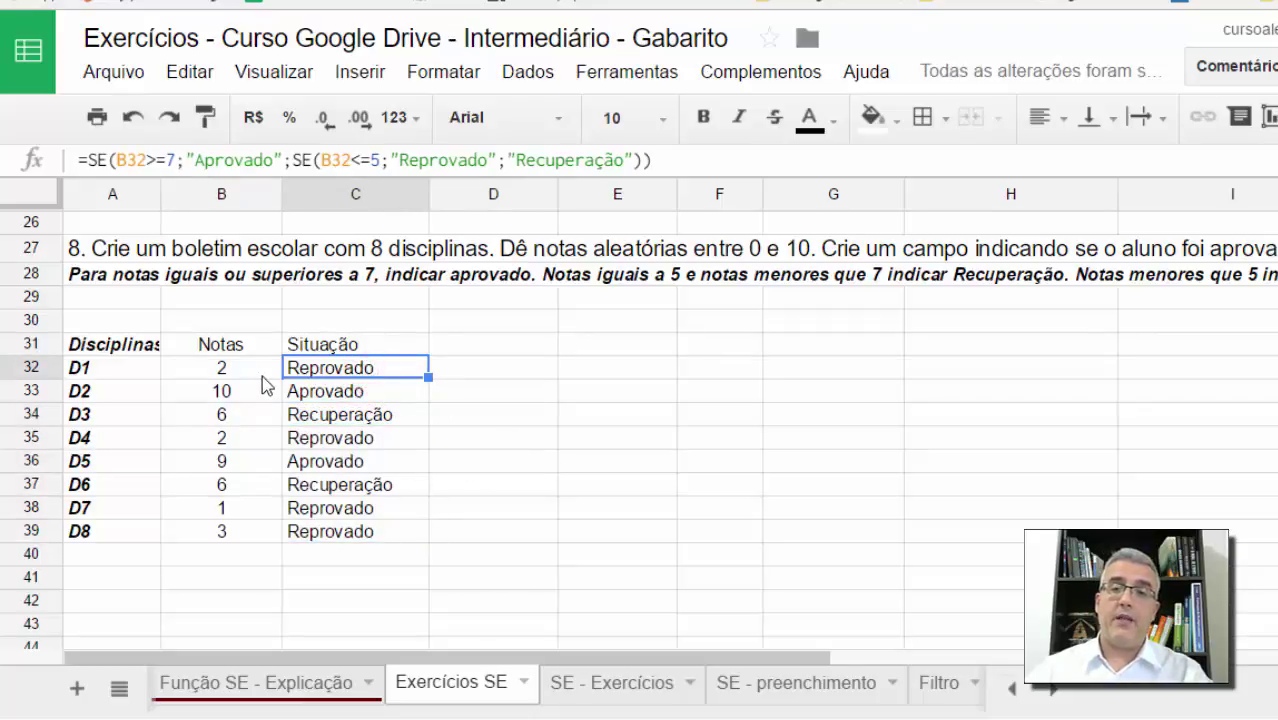
left_click(352, 446)
left_click(242, 442)
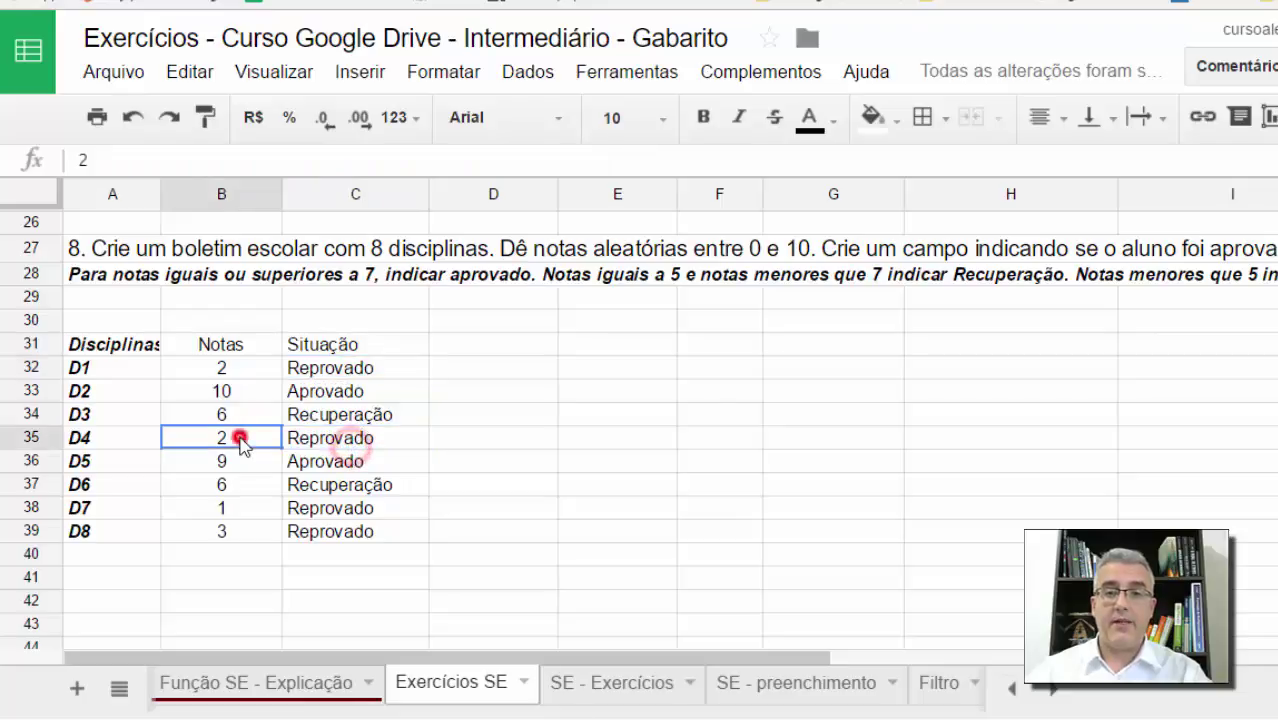
left_click_drag(362, 510, 337, 540)
left_click_drag(245, 512, 251, 533)
left_click(422, 482)
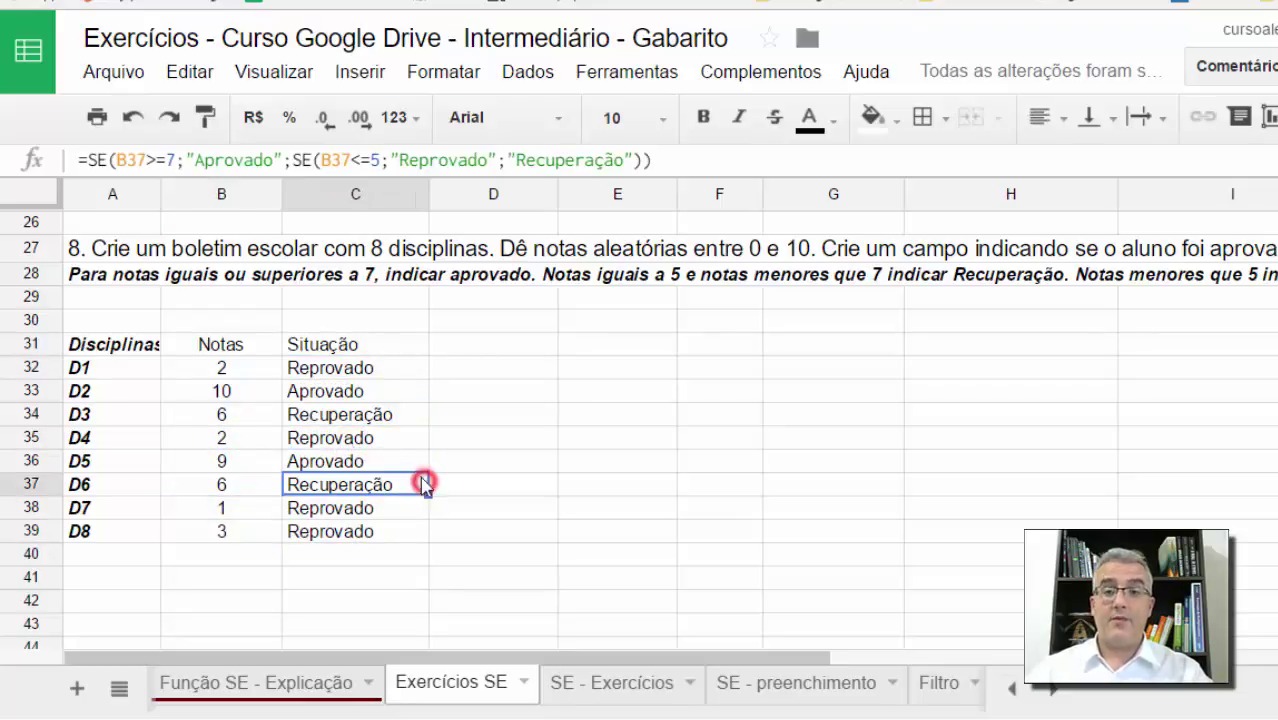
left_click(360, 390)
left_click(244, 391)
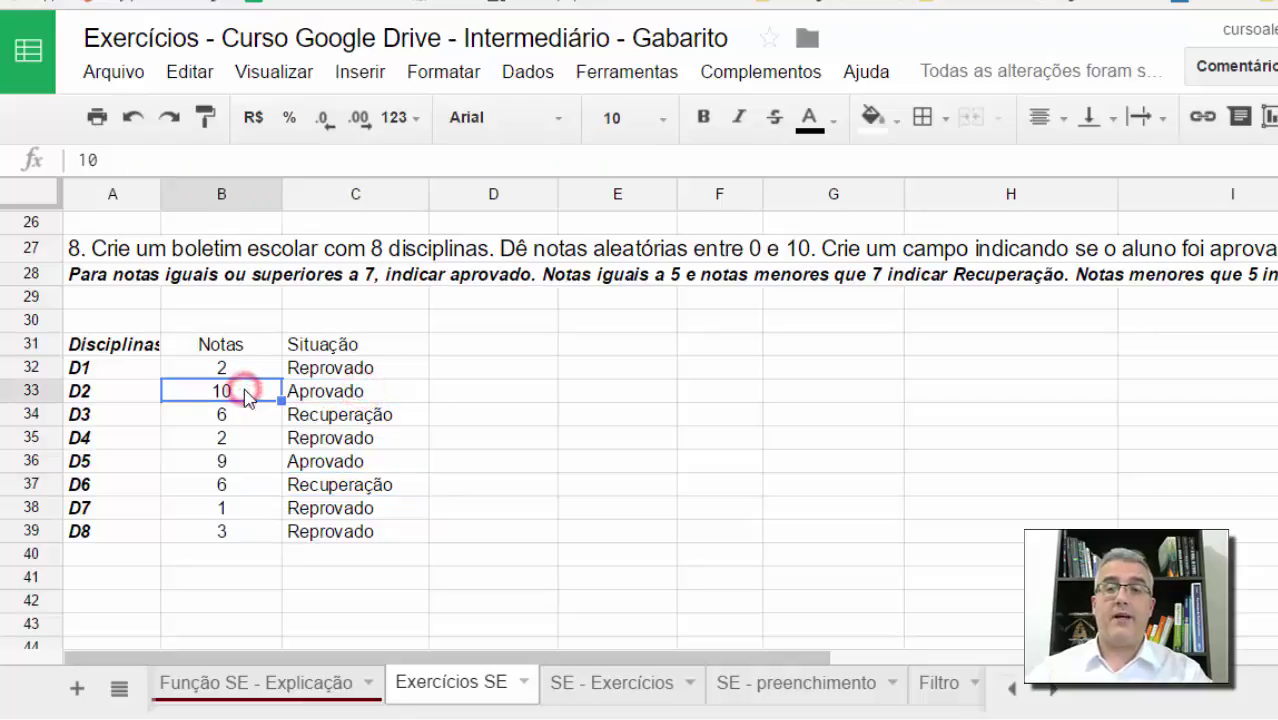
left_click(213, 463)
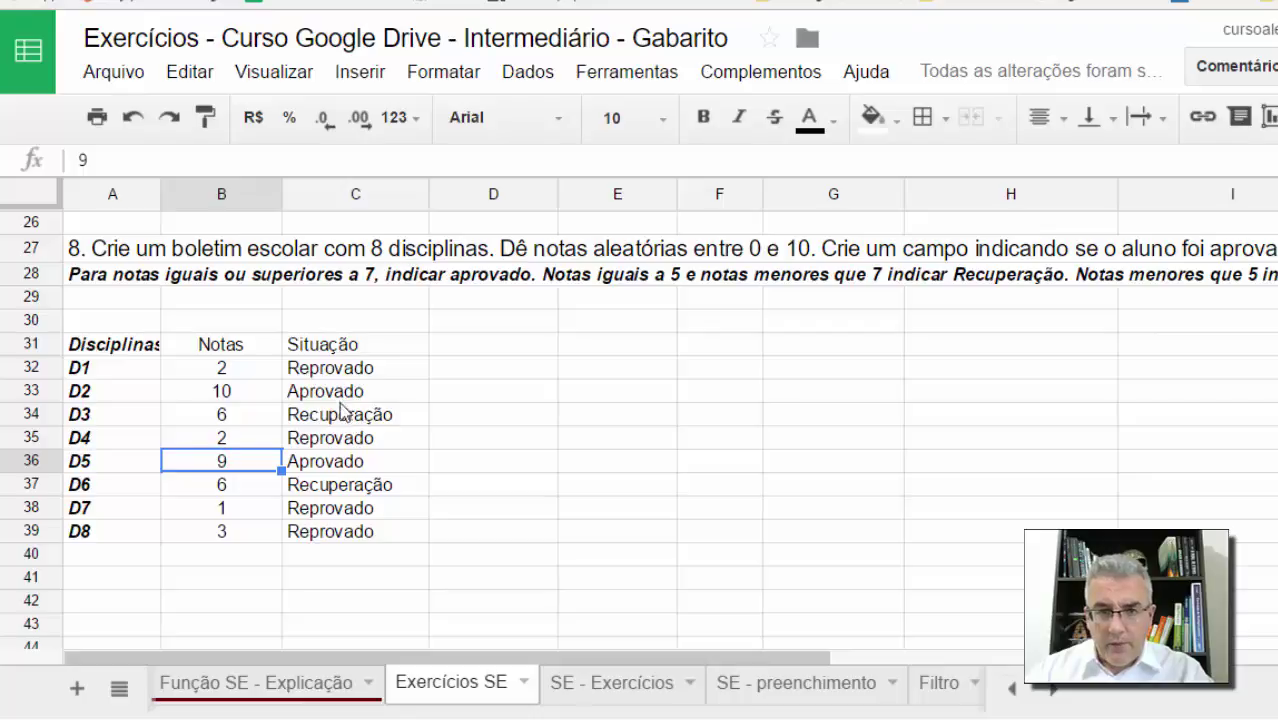
Check the status formulas in C34 and C37 against the grades in B34 and B37
left_click(340, 420)
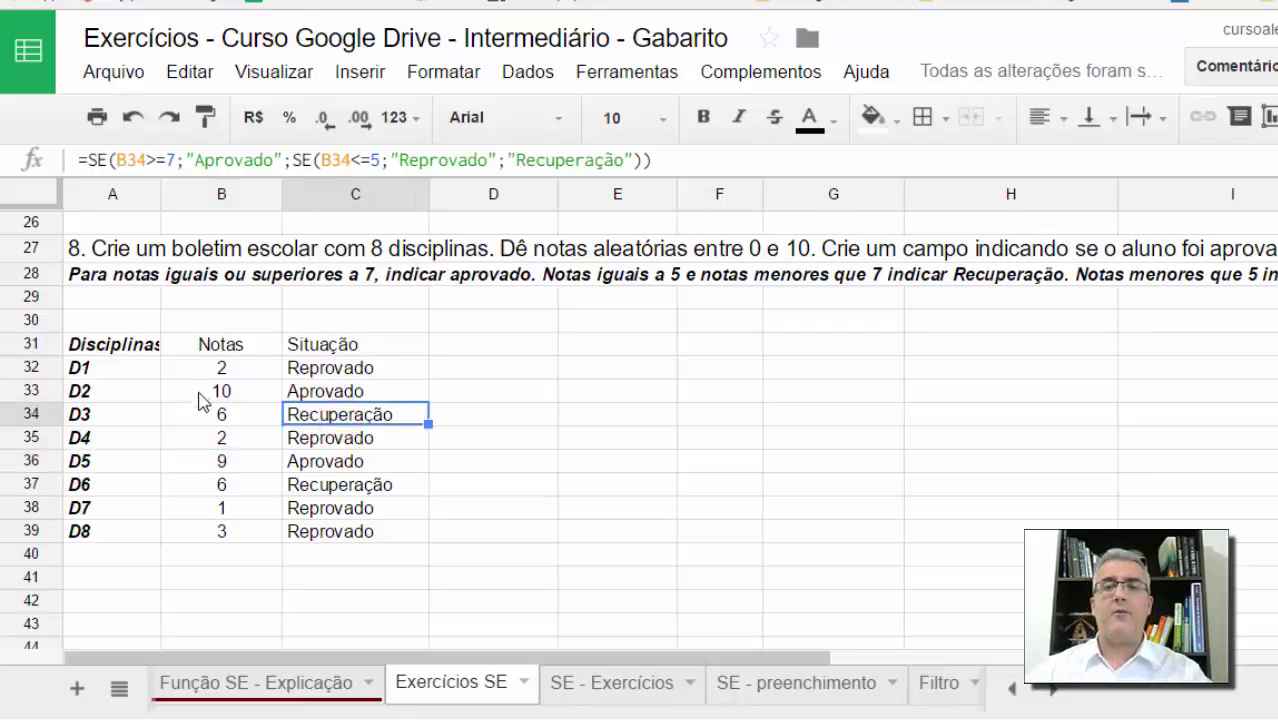
left_click(350, 485)
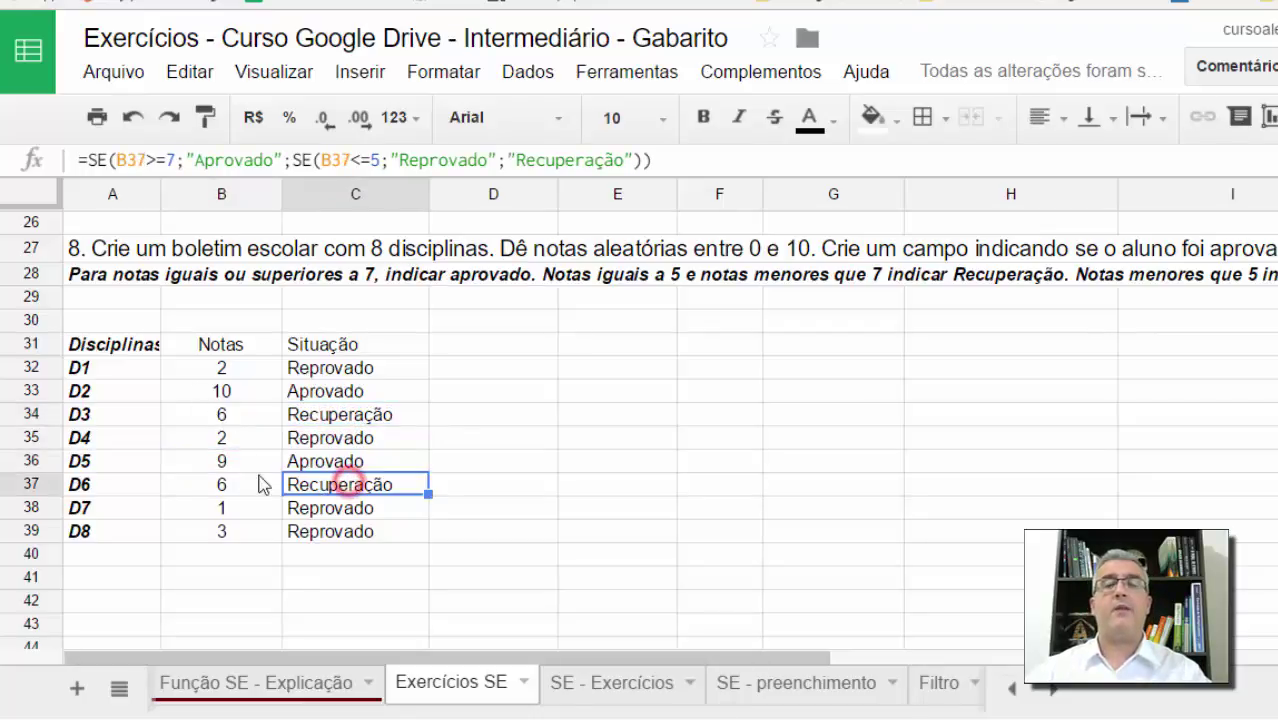
left_click(578, 390)
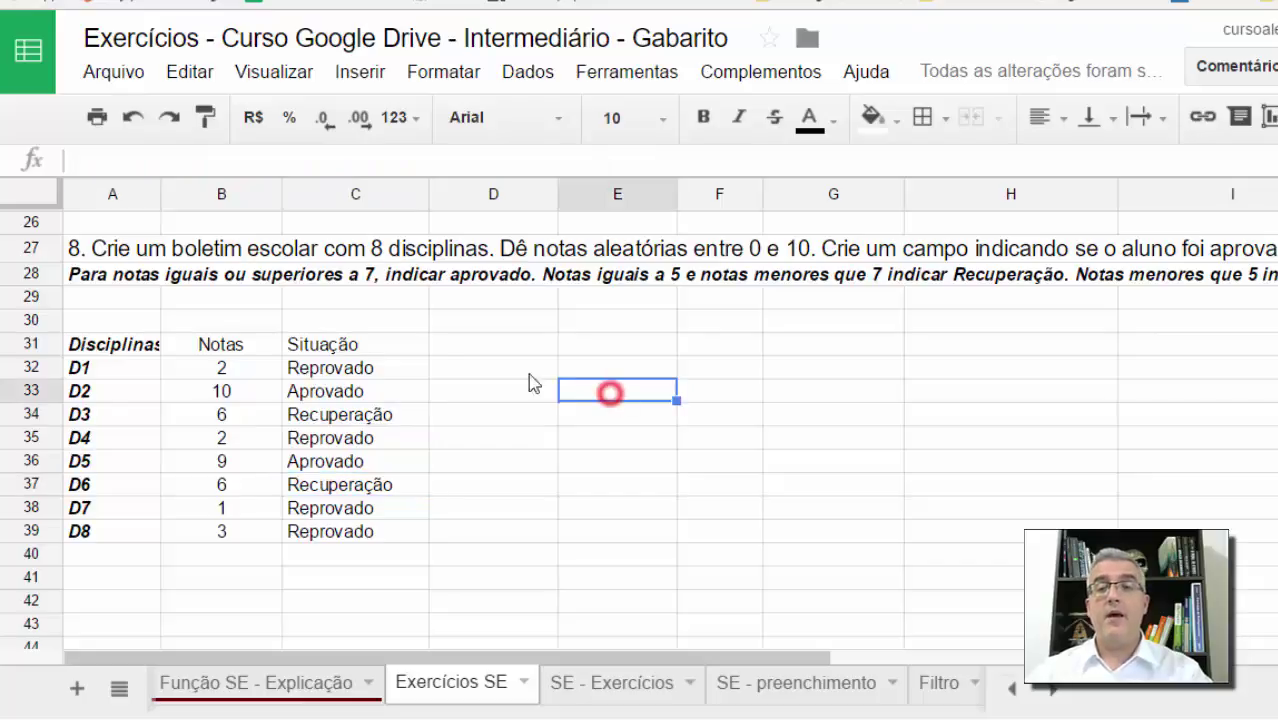
Show the C32 formula as plain text in D32, entering '=SE(B32>=7;"Aprovado";SE(B32<=5;"Reprovado";"Recuperação"))
left_click(408, 366)
key("F2")
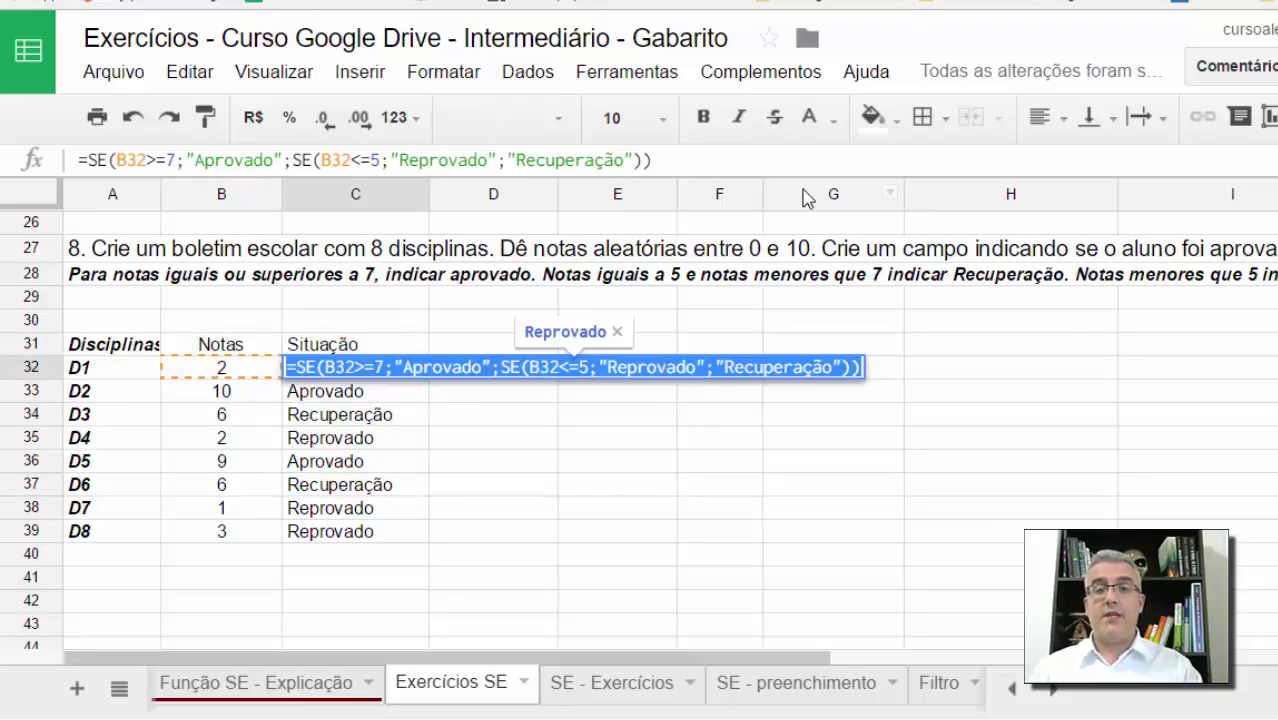
key("Escape")
key("Right")
type("'")
type("=SE(B32>=7;\"Aprovado\";SE(B32<=5;\"Reprovado\";\"Recuperação\"))")
key("Return")
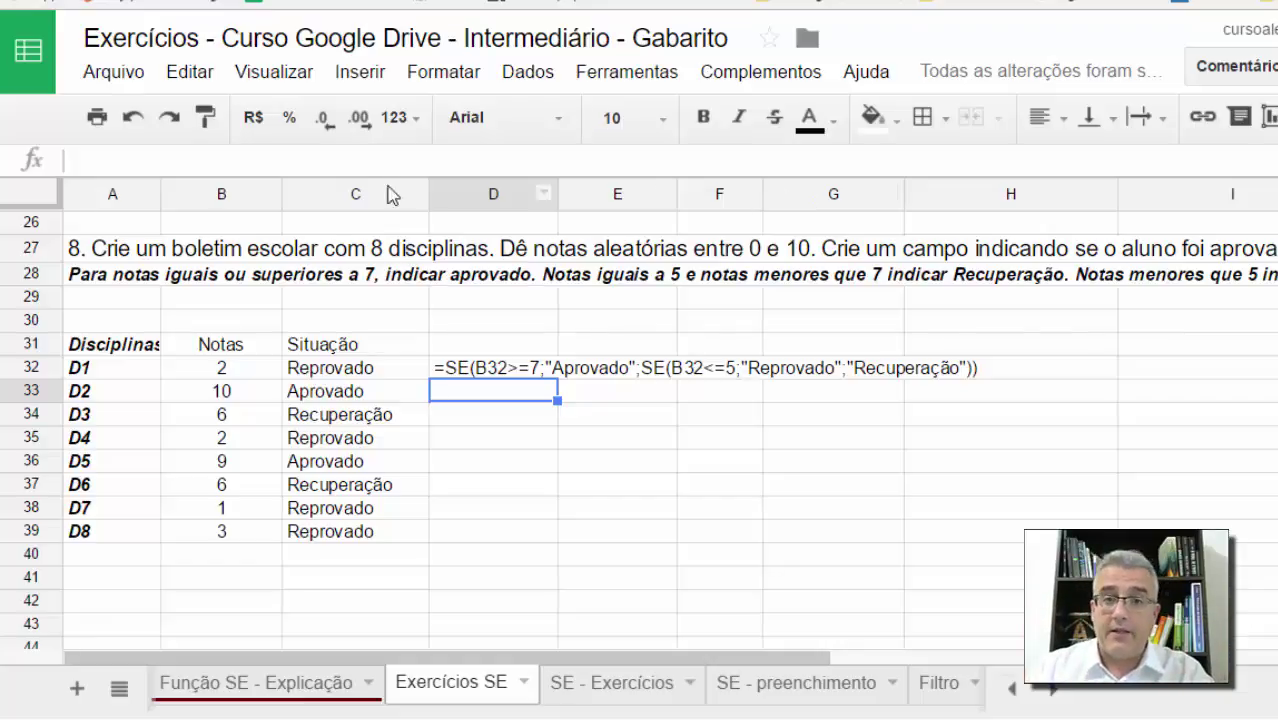
Try 48 as the D1 grade in B32 and undo the change
left_click(241, 362)
type("48")
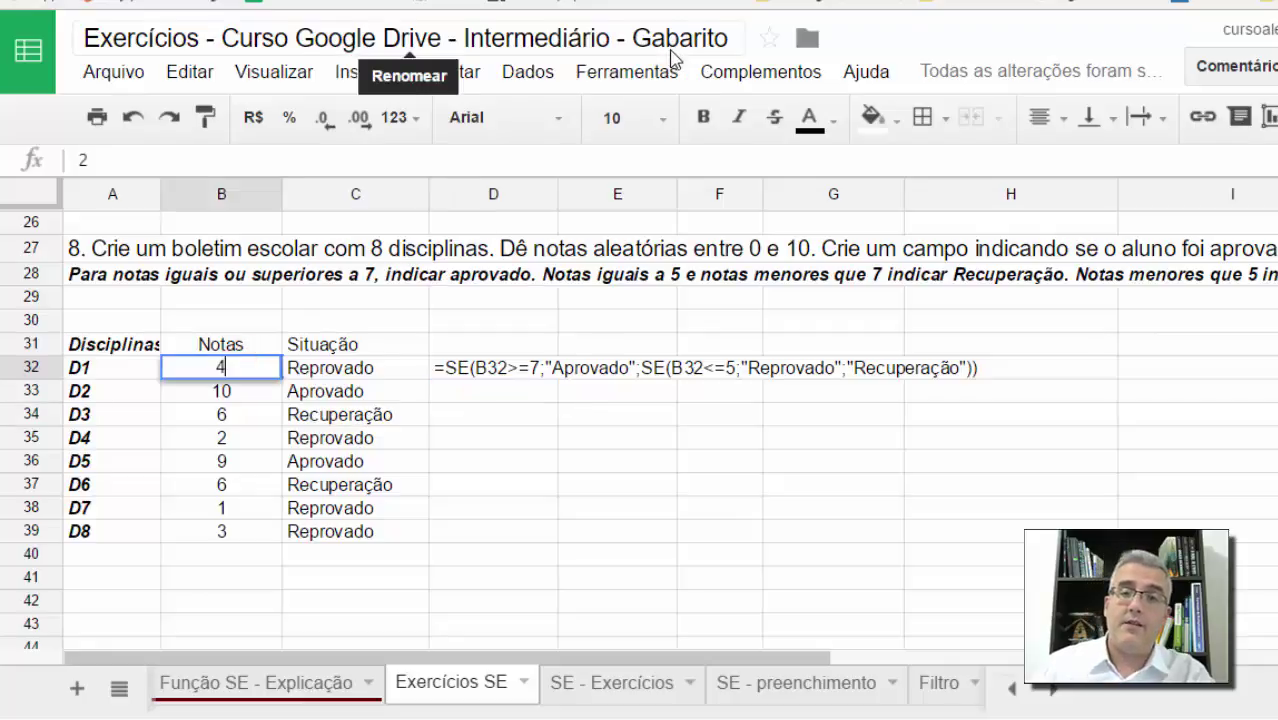
key("Return")
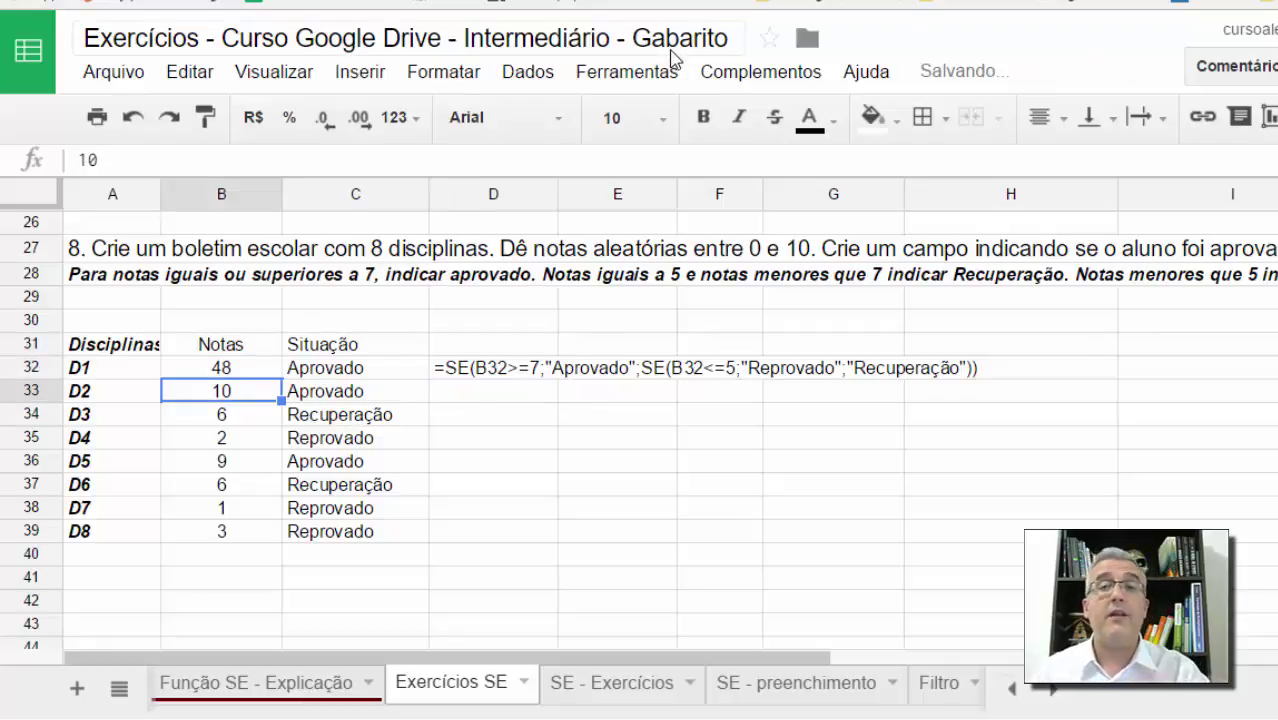
key("Up")
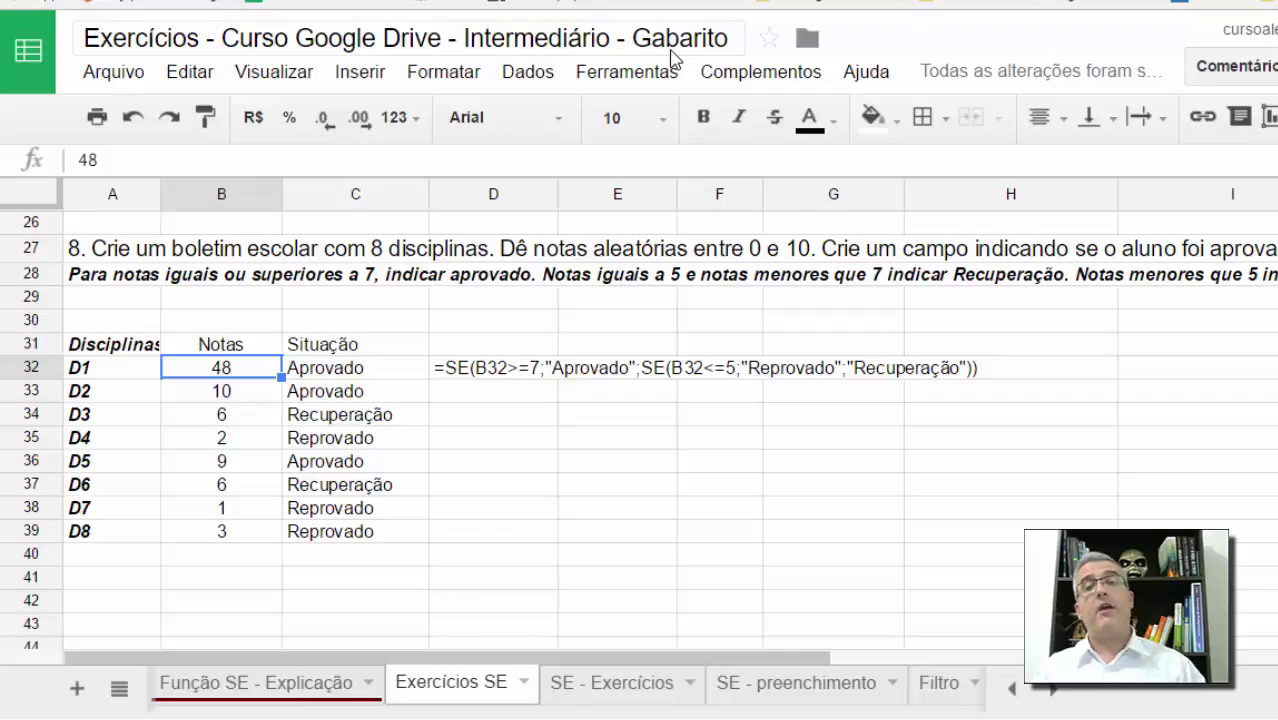
key("ctrl+z")
key("Right")
key("Right")
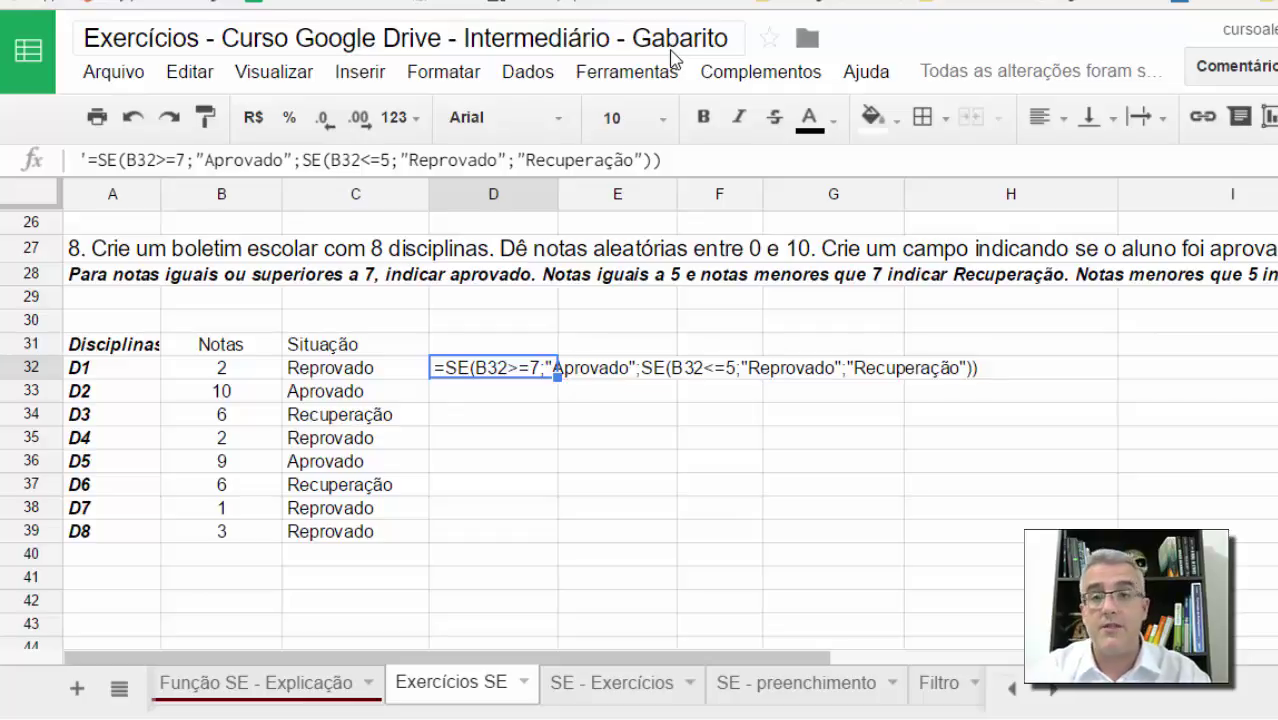
left_click(655, 516)
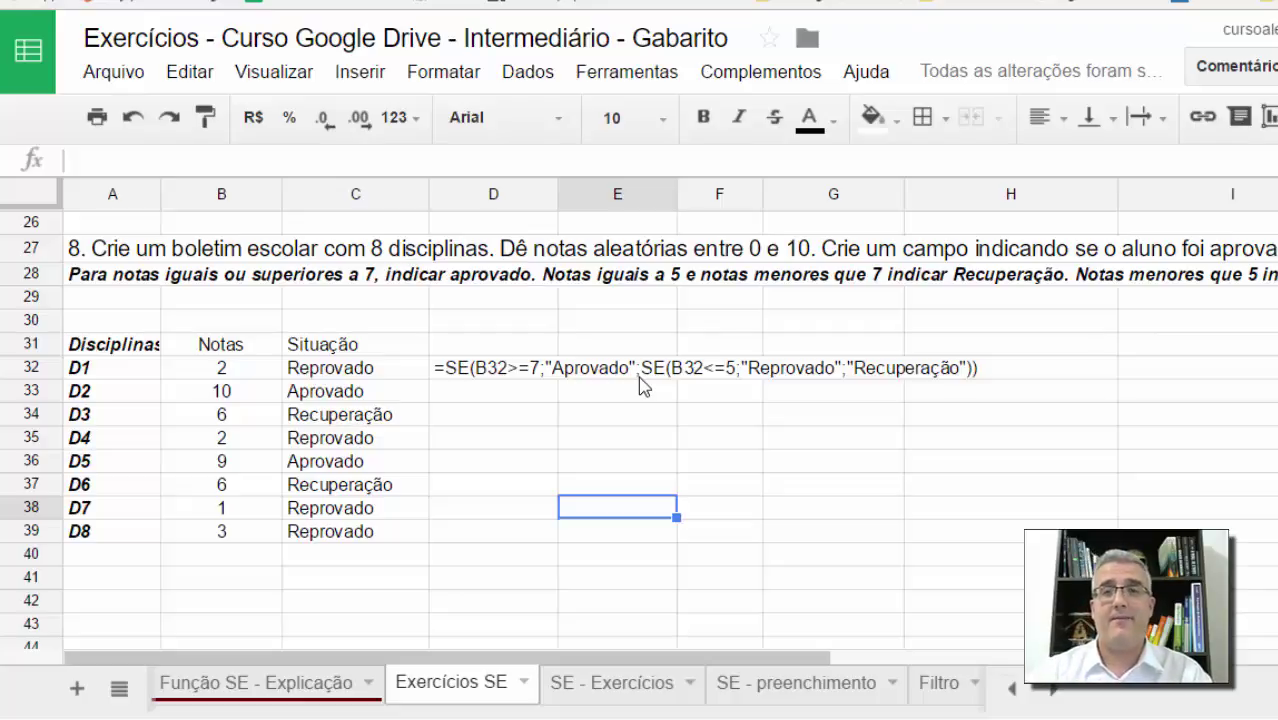
Switch to the SE - Exercícios sheet and examine the exercise on marking equal names with IGUAL in column B
left_click(639, 702)
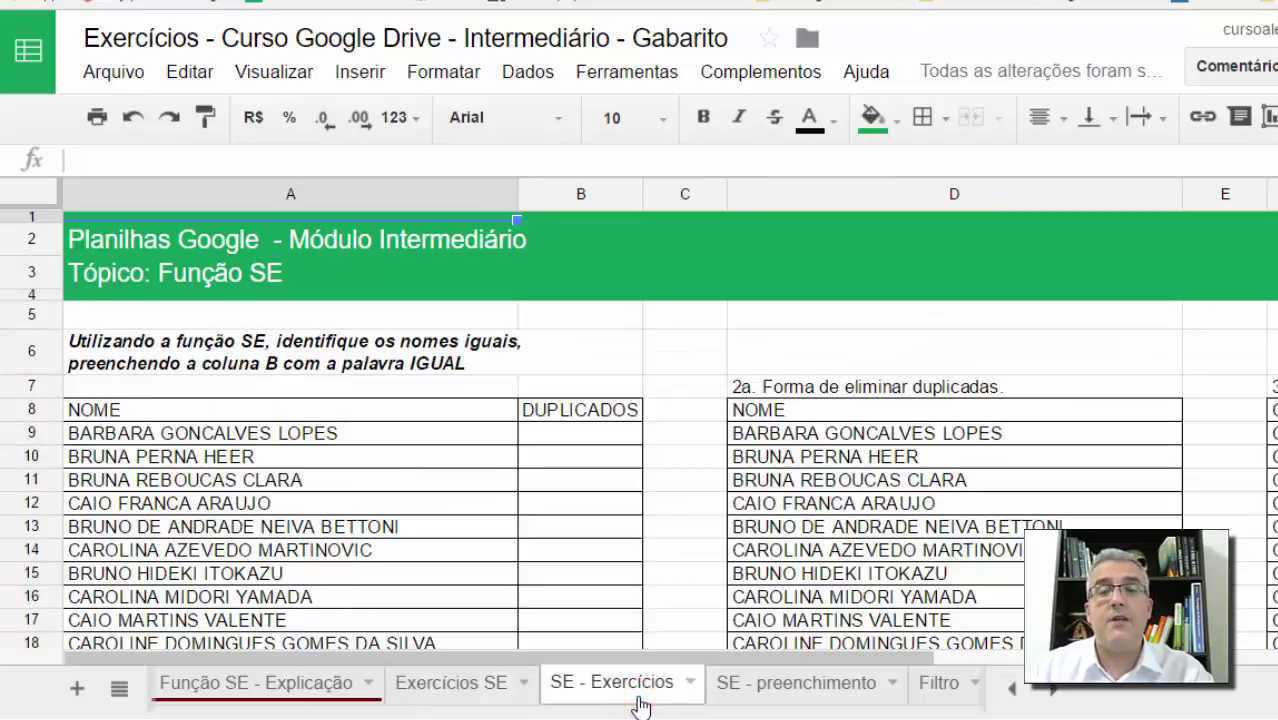
left_click(585, 512)
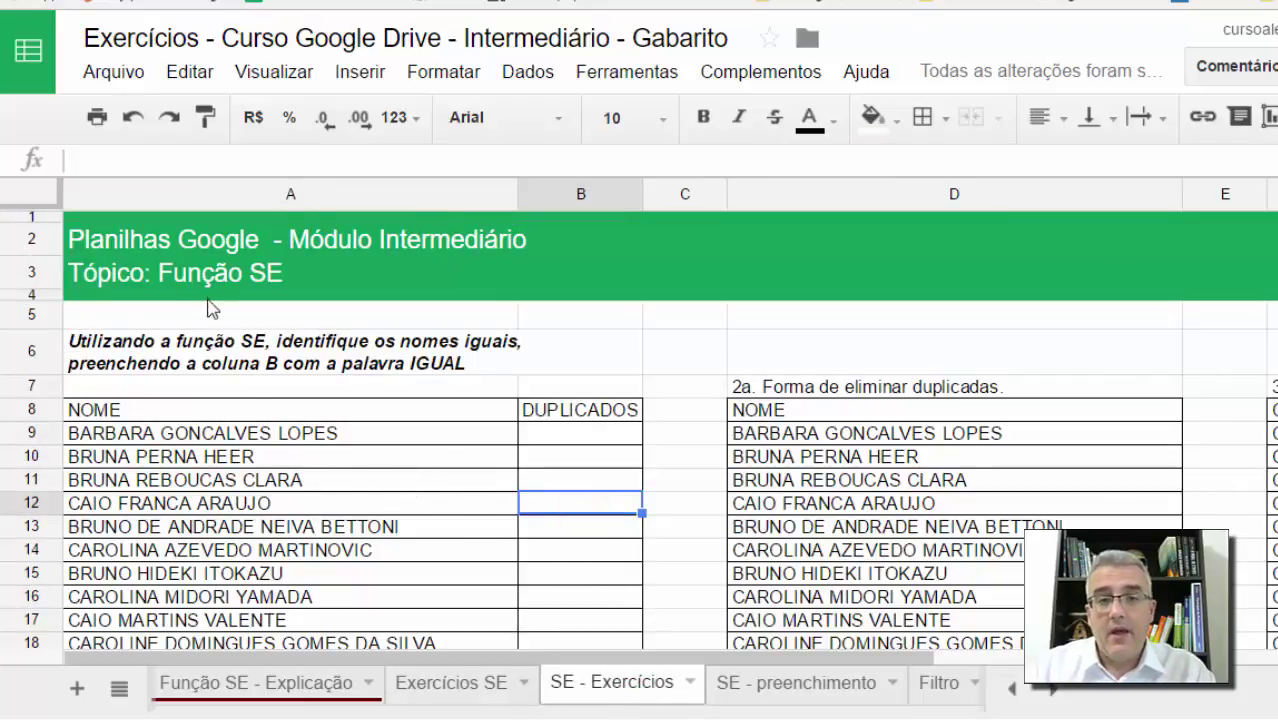
left_click(203, 440)
scroll(205, 442, "down", 1)
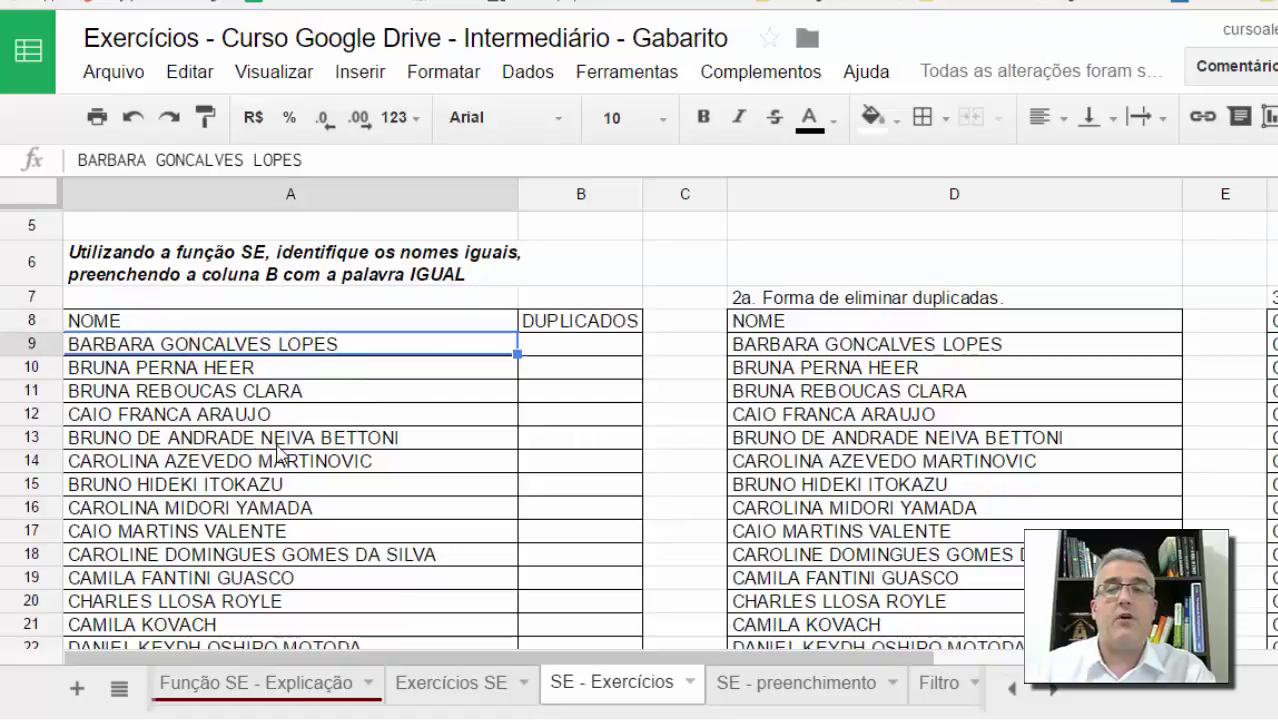
left_click(385, 354)
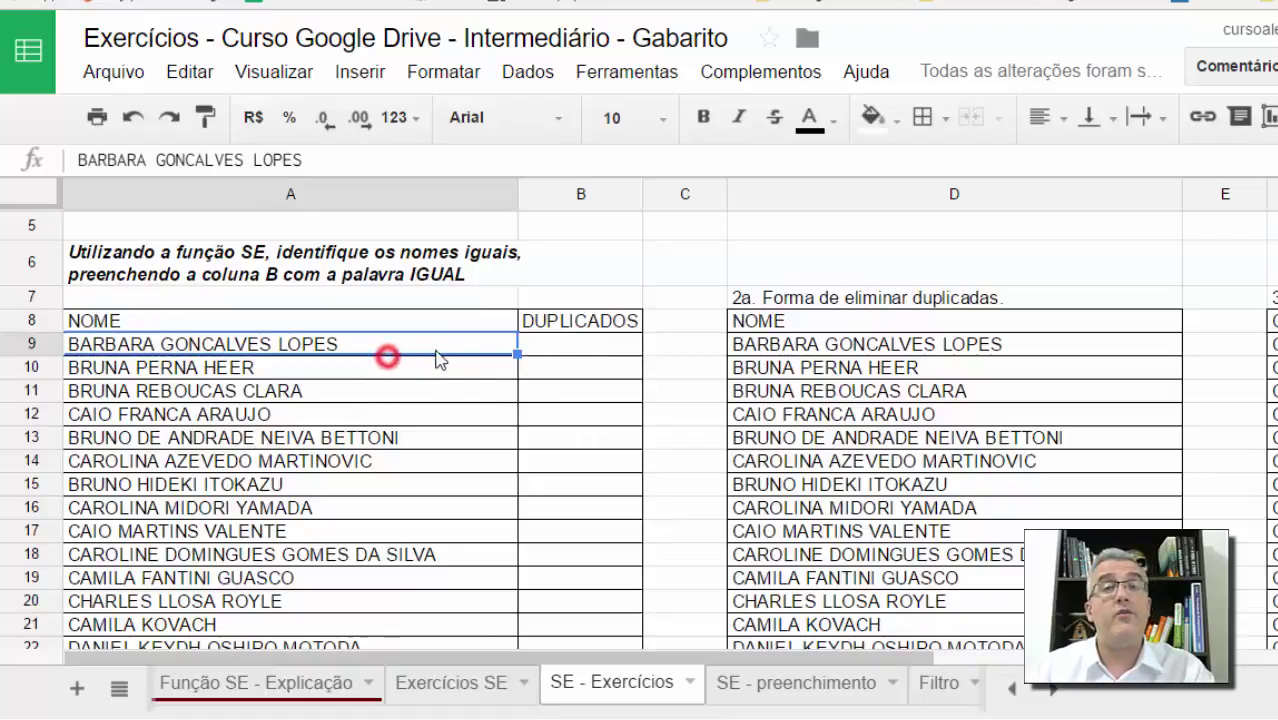
left_click(580, 345)
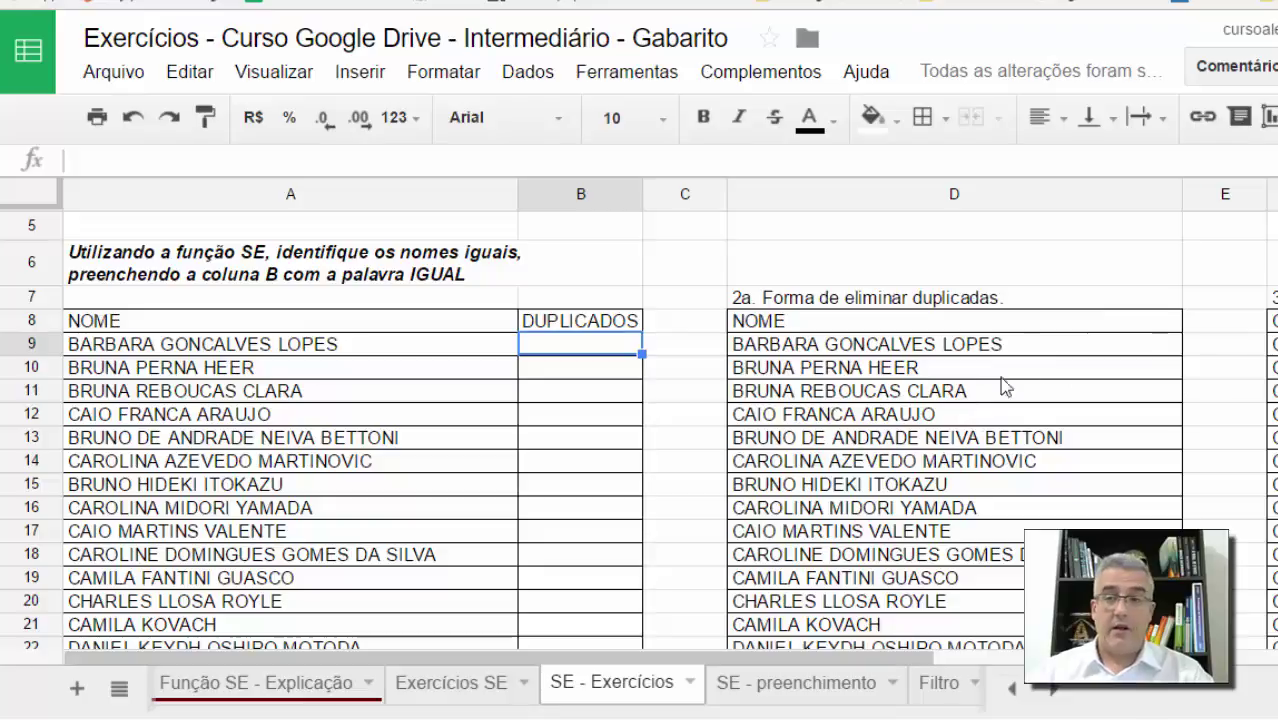
Switch to the SE - preenchimento sheet and examine the Departamento, Nome and Faturamento table
left_click(779, 688)
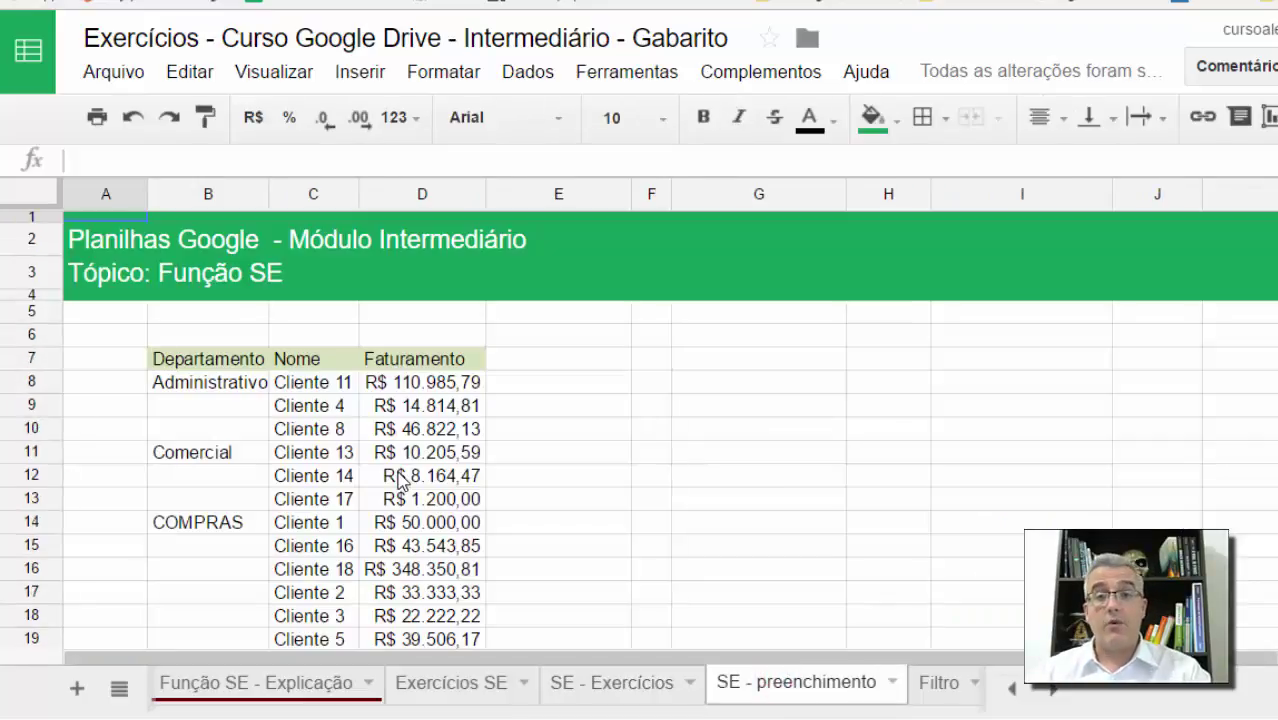
left_click(585, 477)
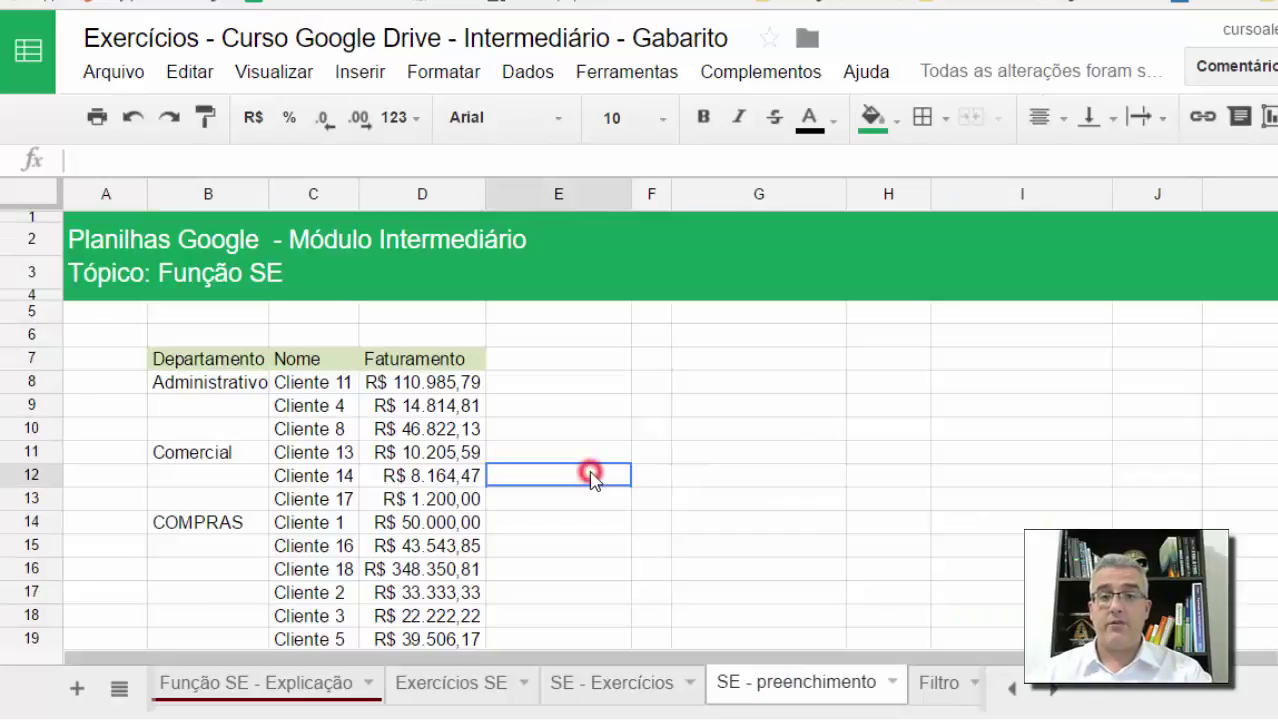
scroll(725, 525, "down", 2)
scroll(725, 525, "down", 2)
scroll(725, 525, "up", 4)
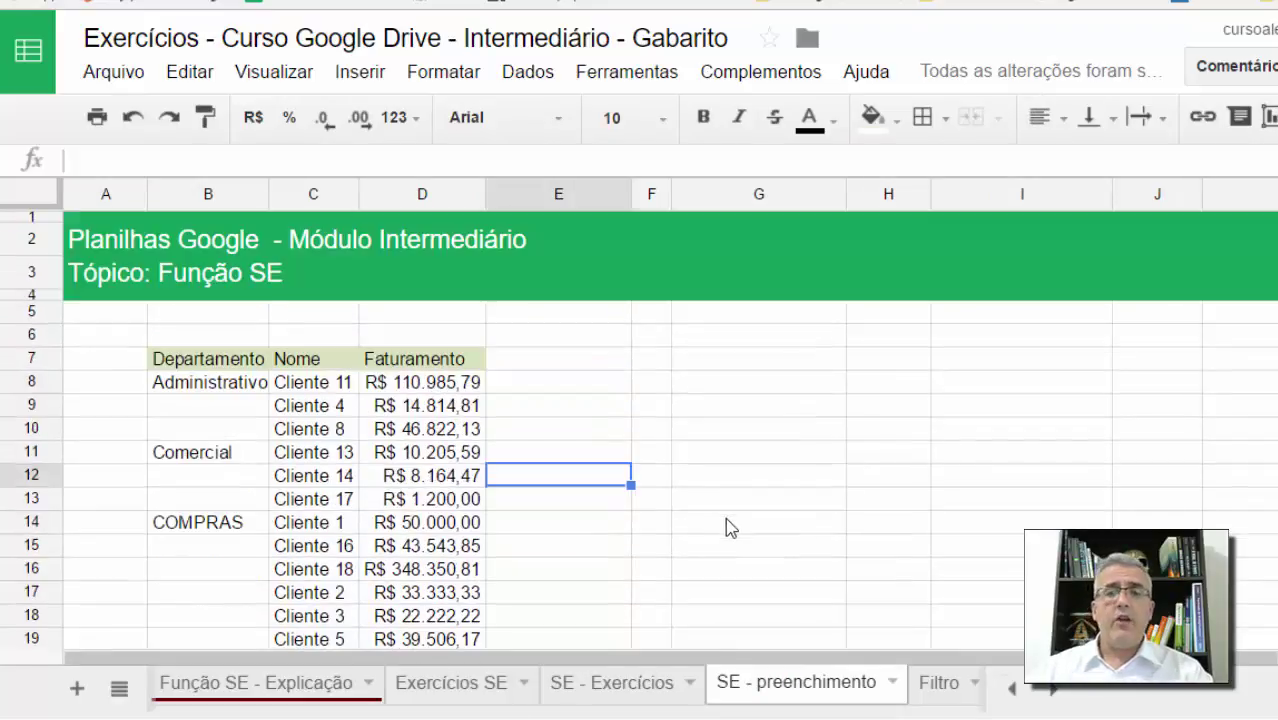
left_click(597, 407)
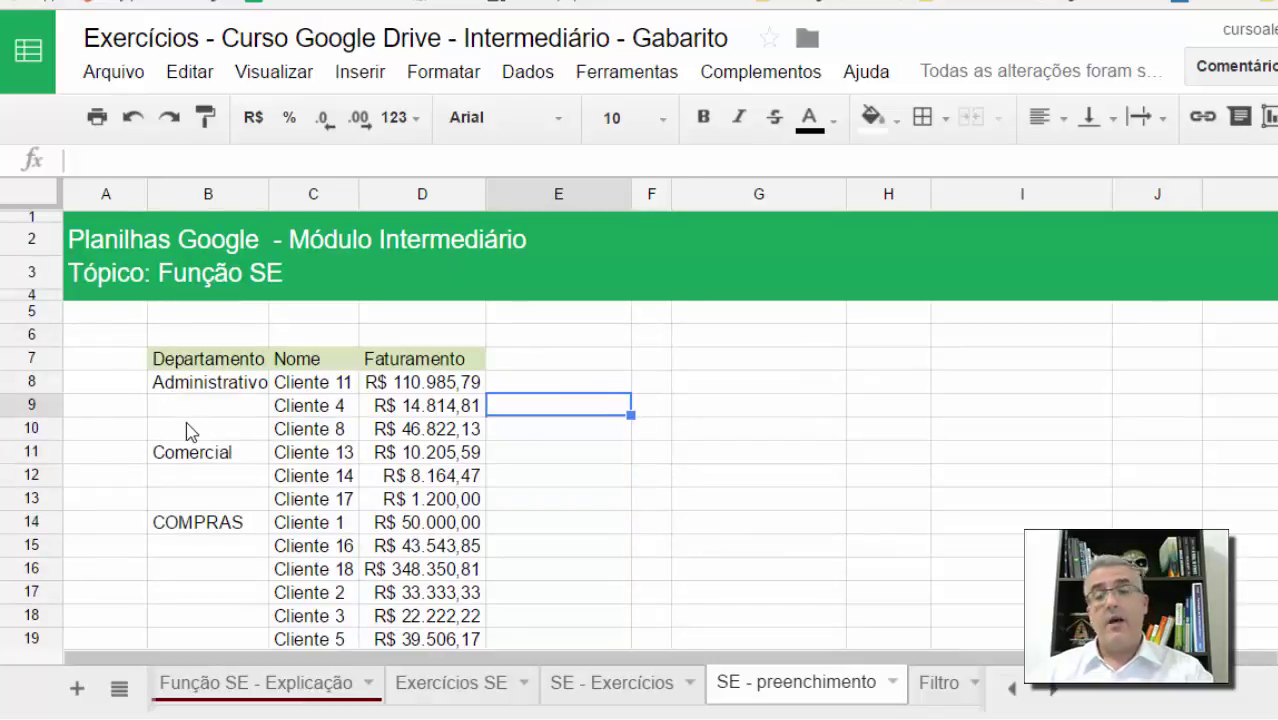
left_click(590, 382)
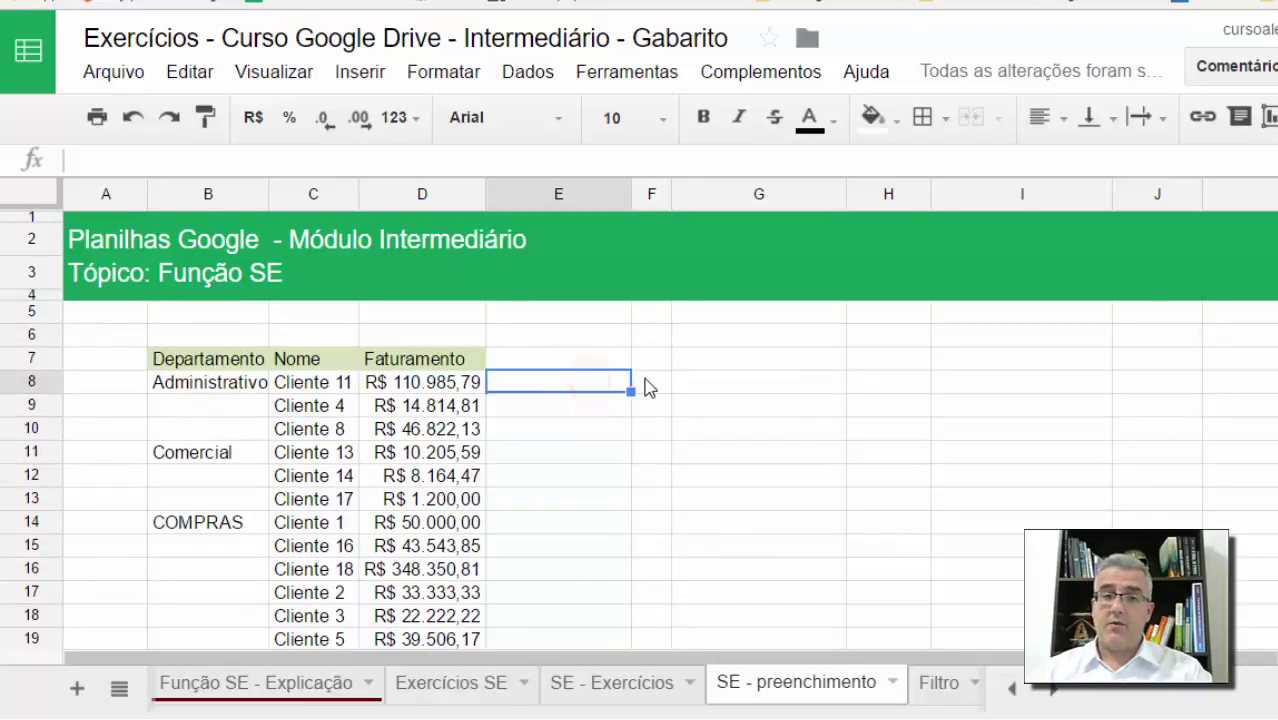
left_click(675, 382)
Copy the Departamento column from B7 through B24 and paste it starting at G7
left_click_drag(245, 358, 228, 556)
left_click(228, 556)
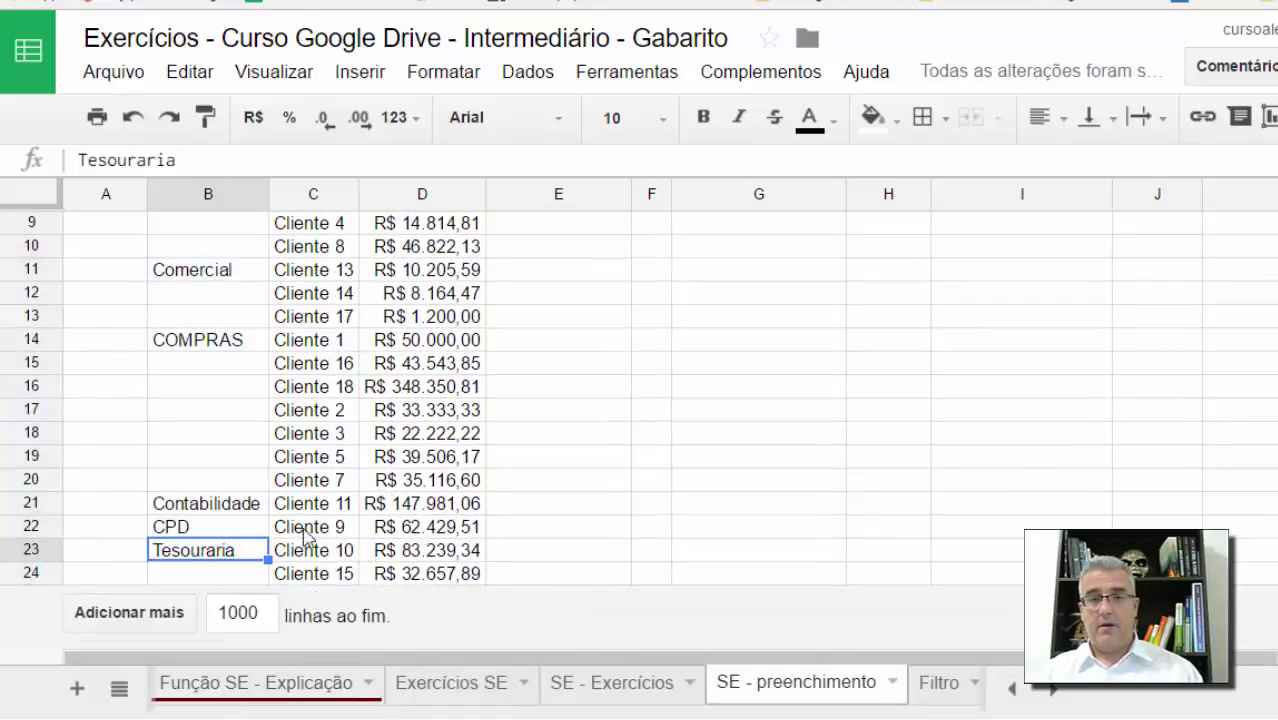
scroll(360, 430, "up", 3)
left_click(194, 357)
scroll(194, 357, "down", 3)
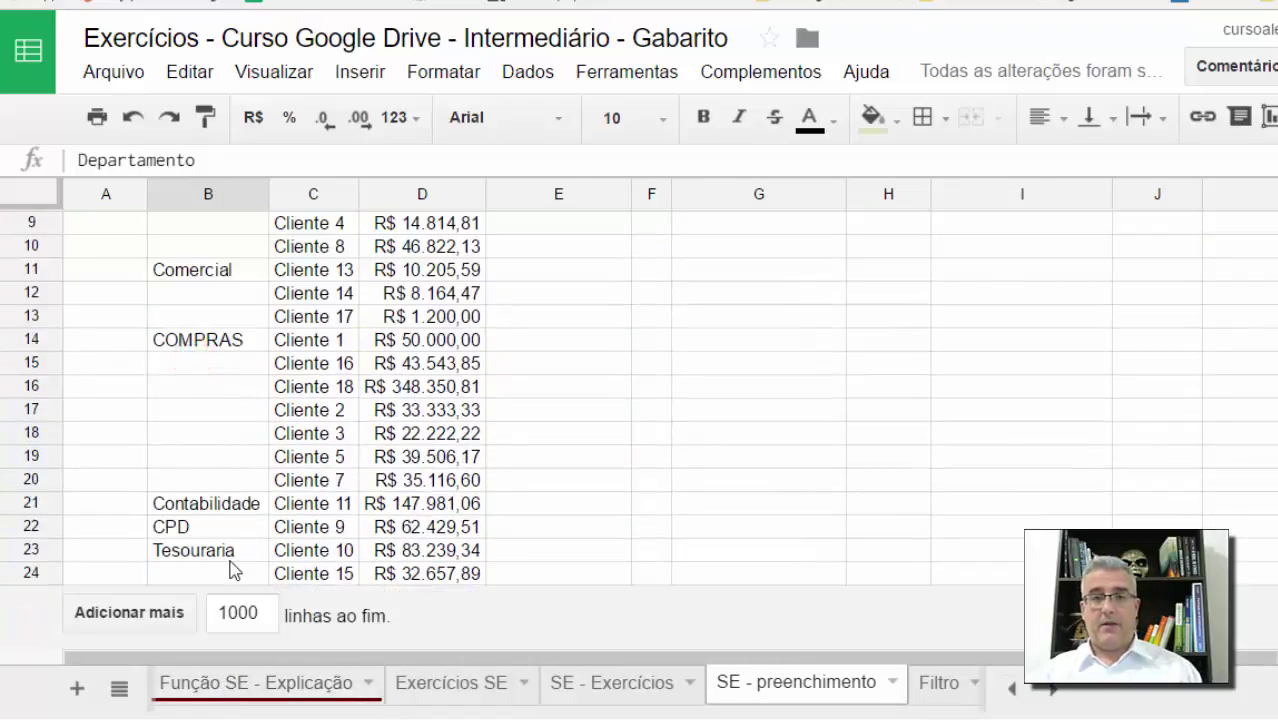
left_click(218, 577, "shift")
key("ctrl+c")
scroll(740, 432, "up", 2)
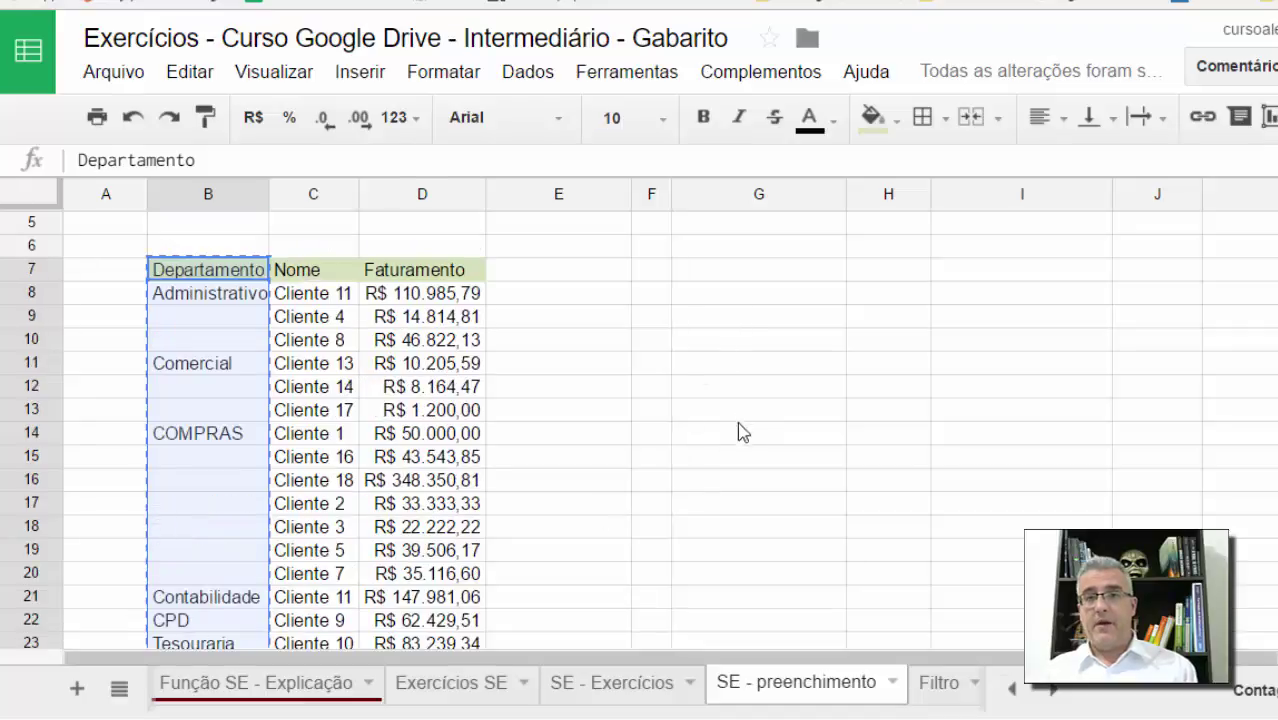
left_click(751, 272)
key("ctrl+v")
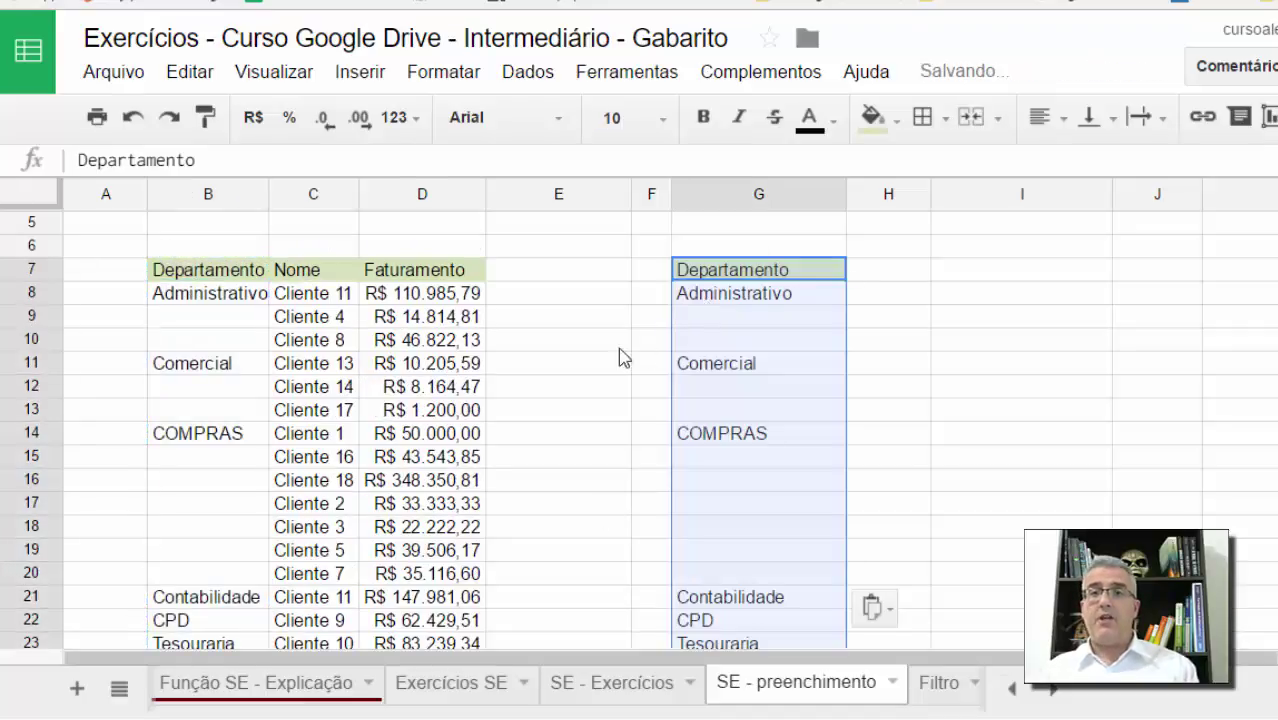
Examine the blank cells beneath Administrativo, Comercial and COMPRAS in the copied Departamento column
left_click(714, 320)
left_click(712, 338, "ctrl")
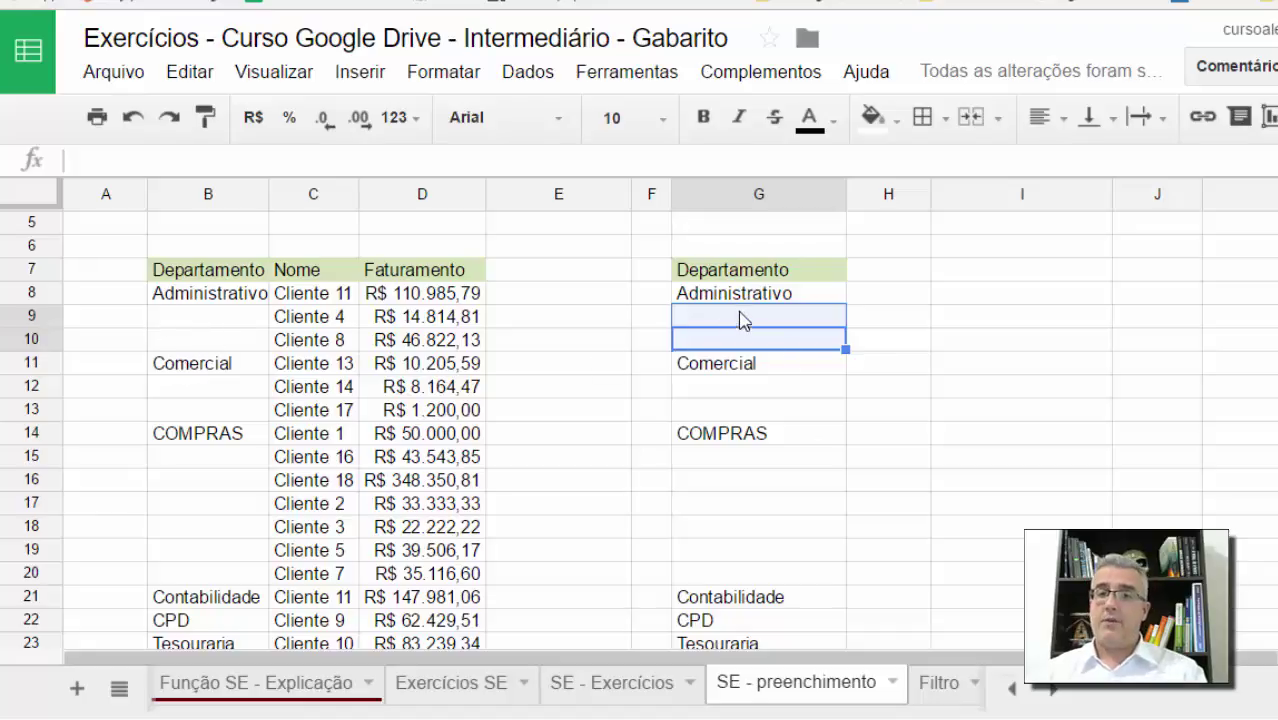
left_click(770, 364)
left_click_drag(756, 313, 762, 337)
left_click(742, 292)
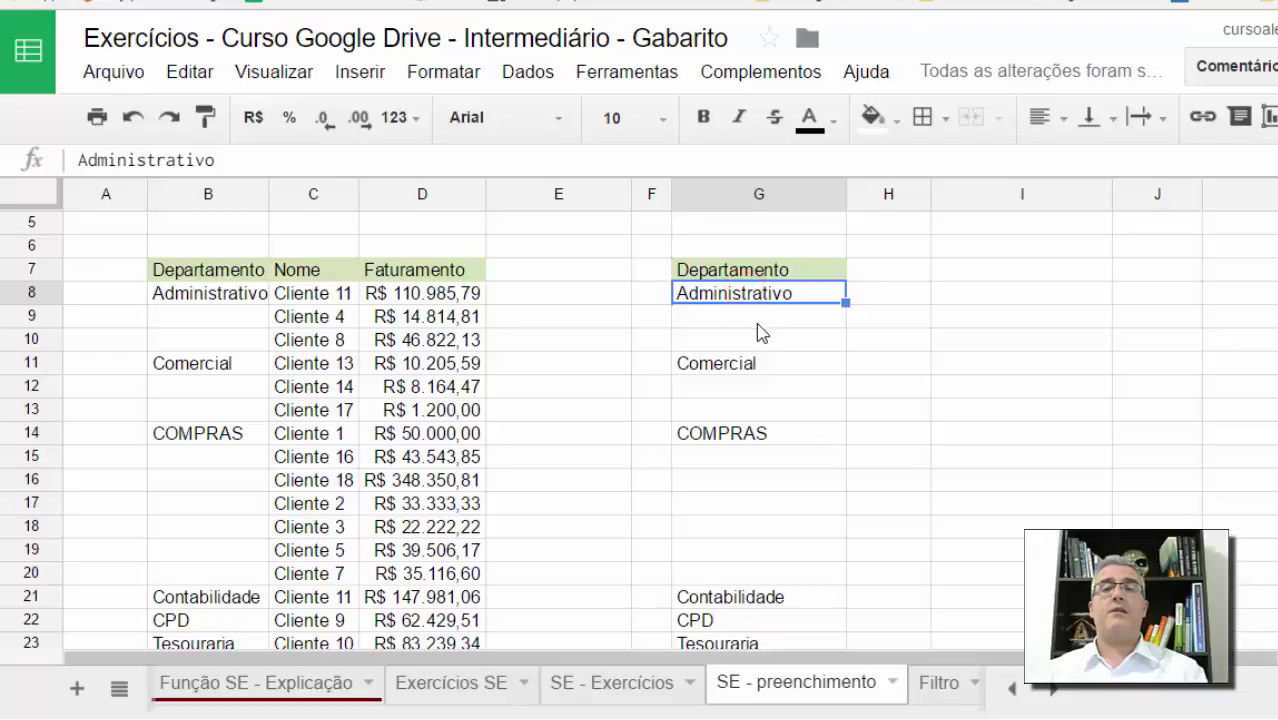
left_click(740, 366)
left_click_drag(727, 386, 730, 413)
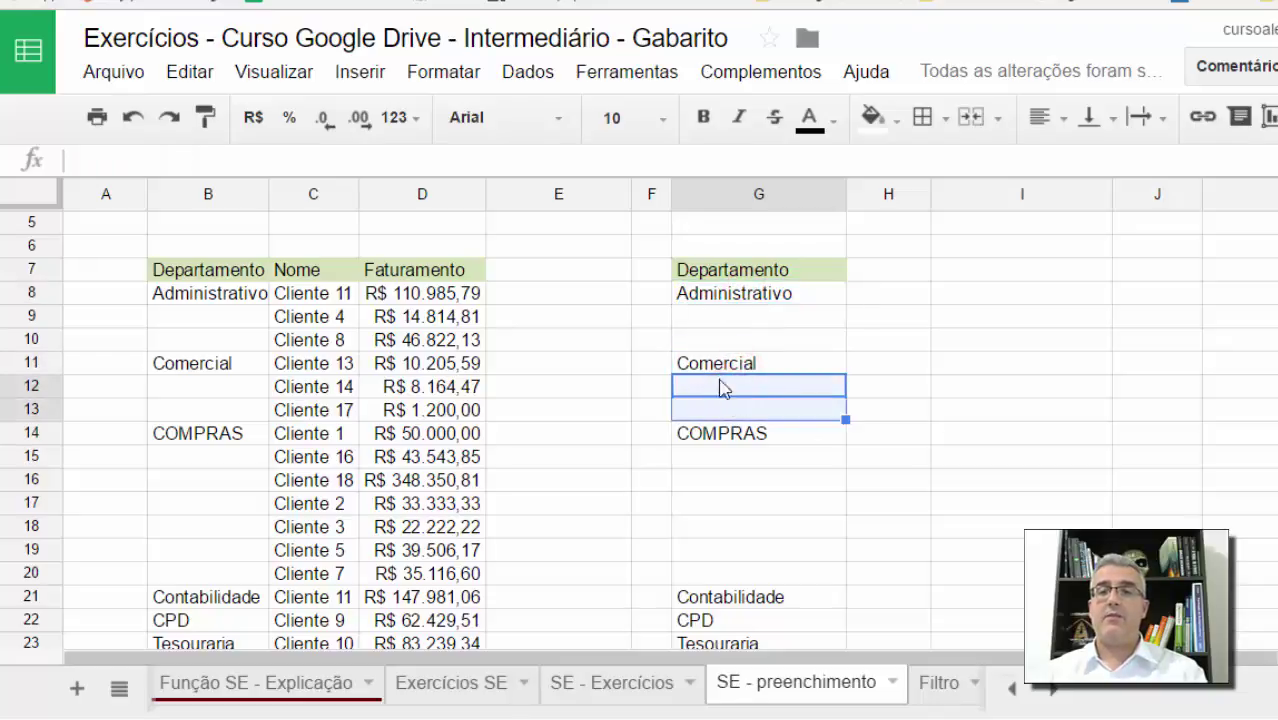
left_click(718, 364)
left_click_drag(748, 450, 758, 558)
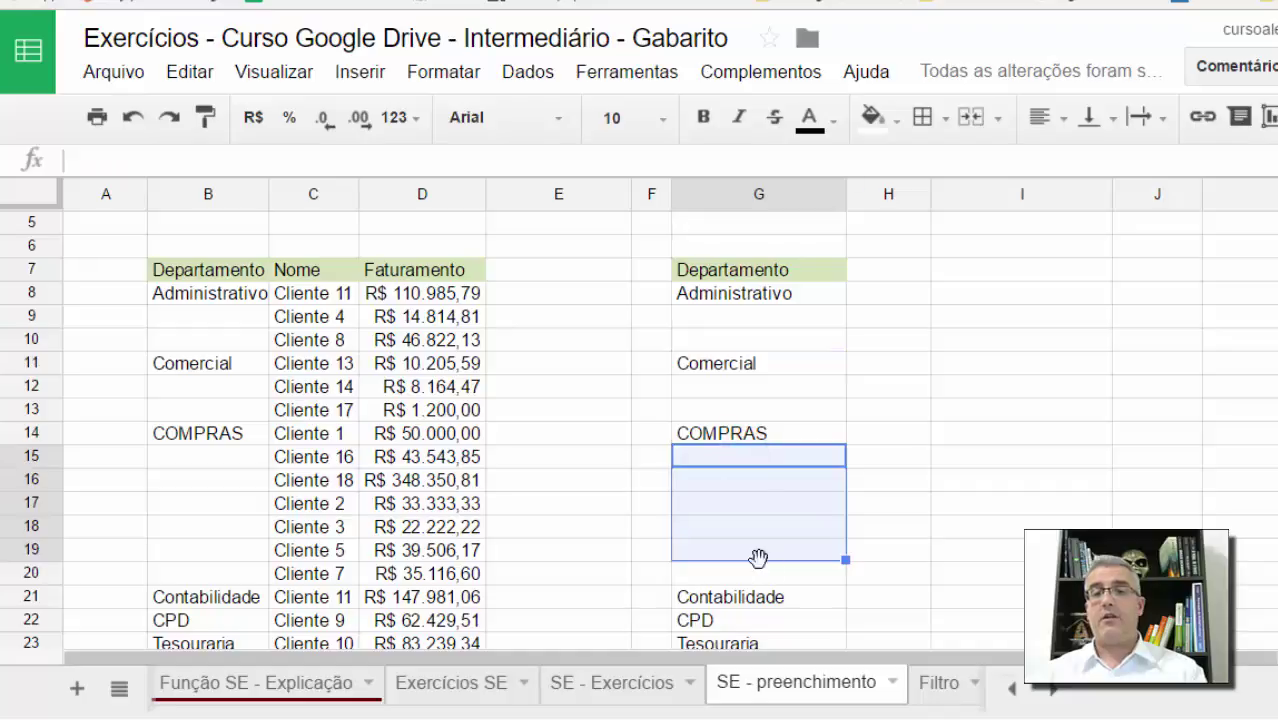
scroll(755, 565, "down", 2)
scroll(715, 592, "up", 3)
left_click(757, 408)
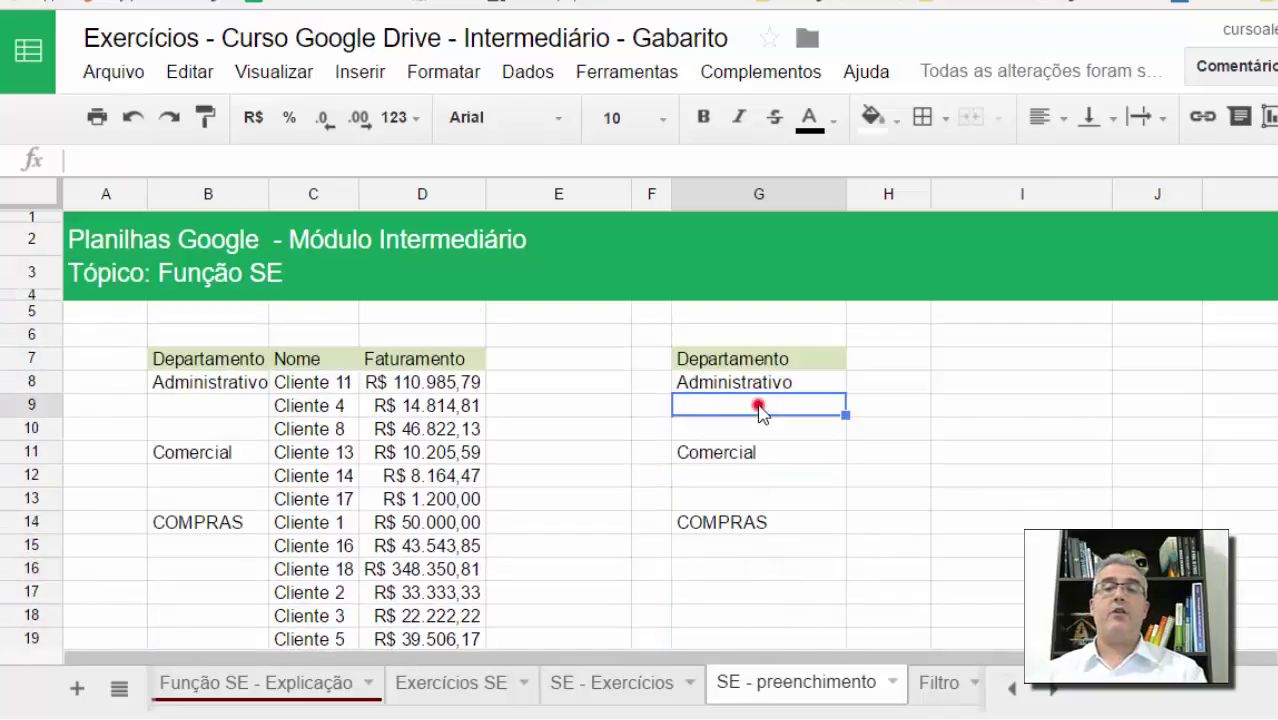
Undo the pasting of the Departamento column into column G
key("ctrl+z")
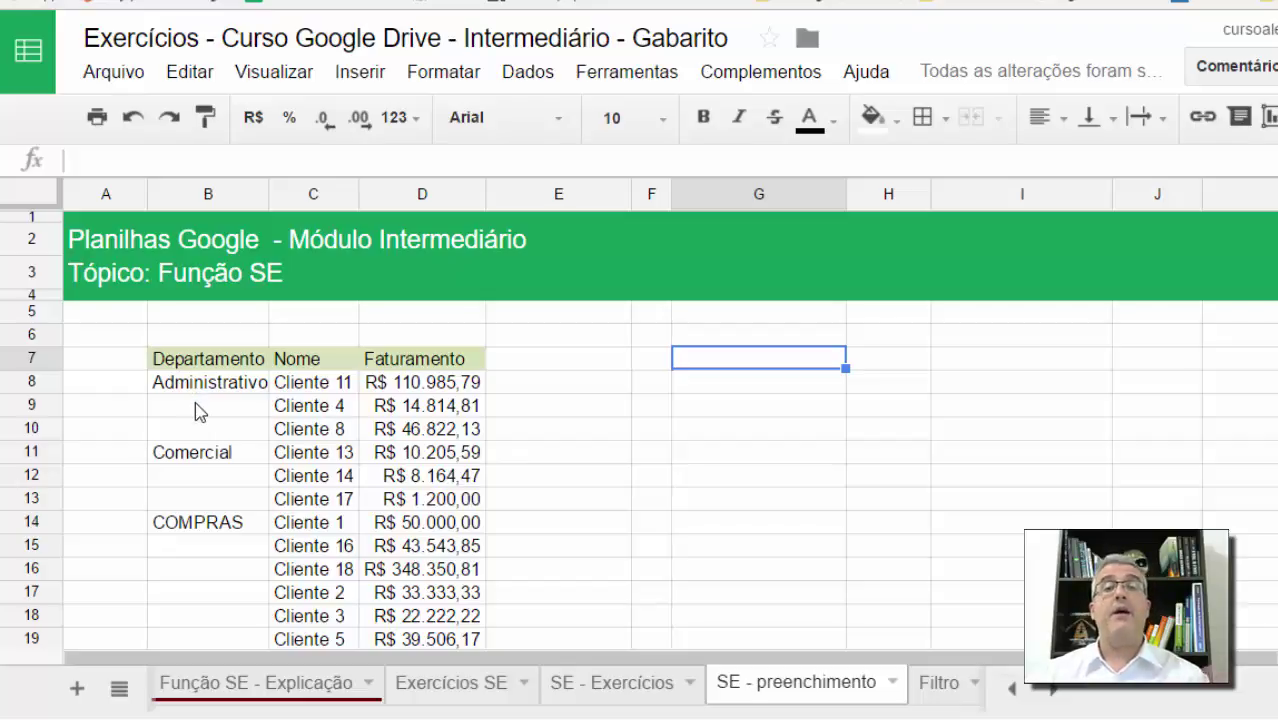
scroll(540, 485, "down", 2)
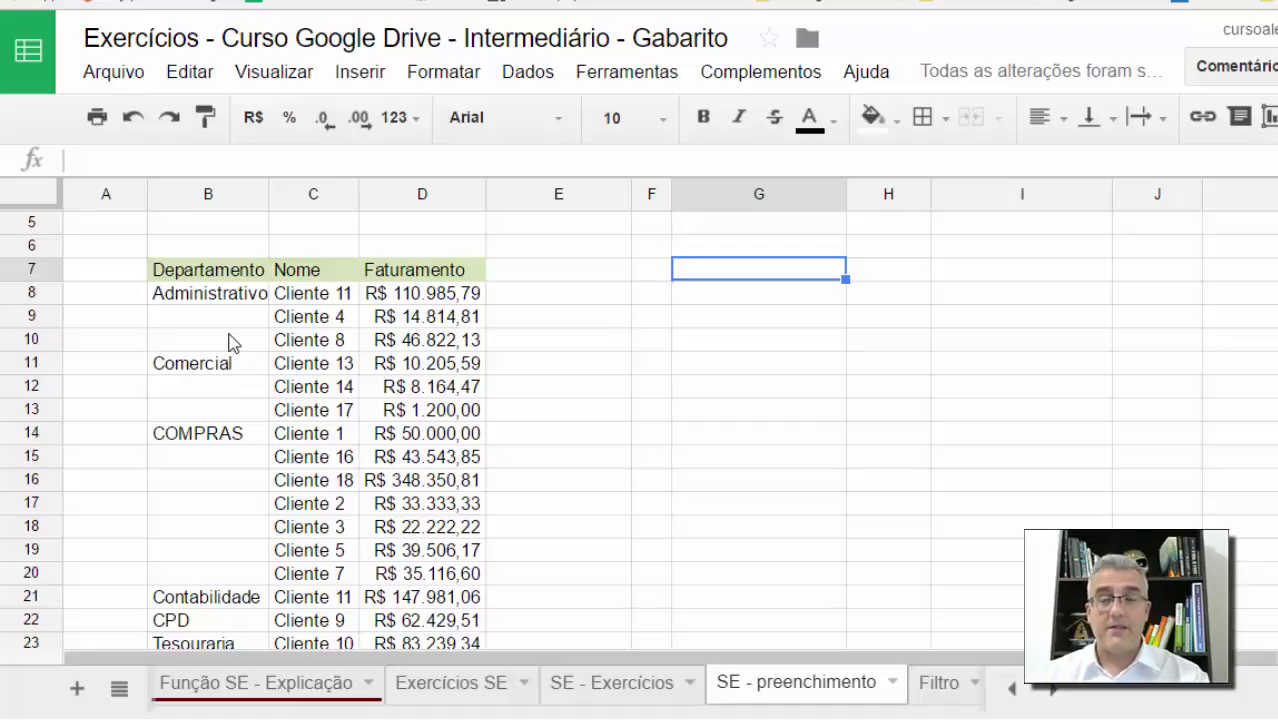
scroll(620, 383, "up", 2)
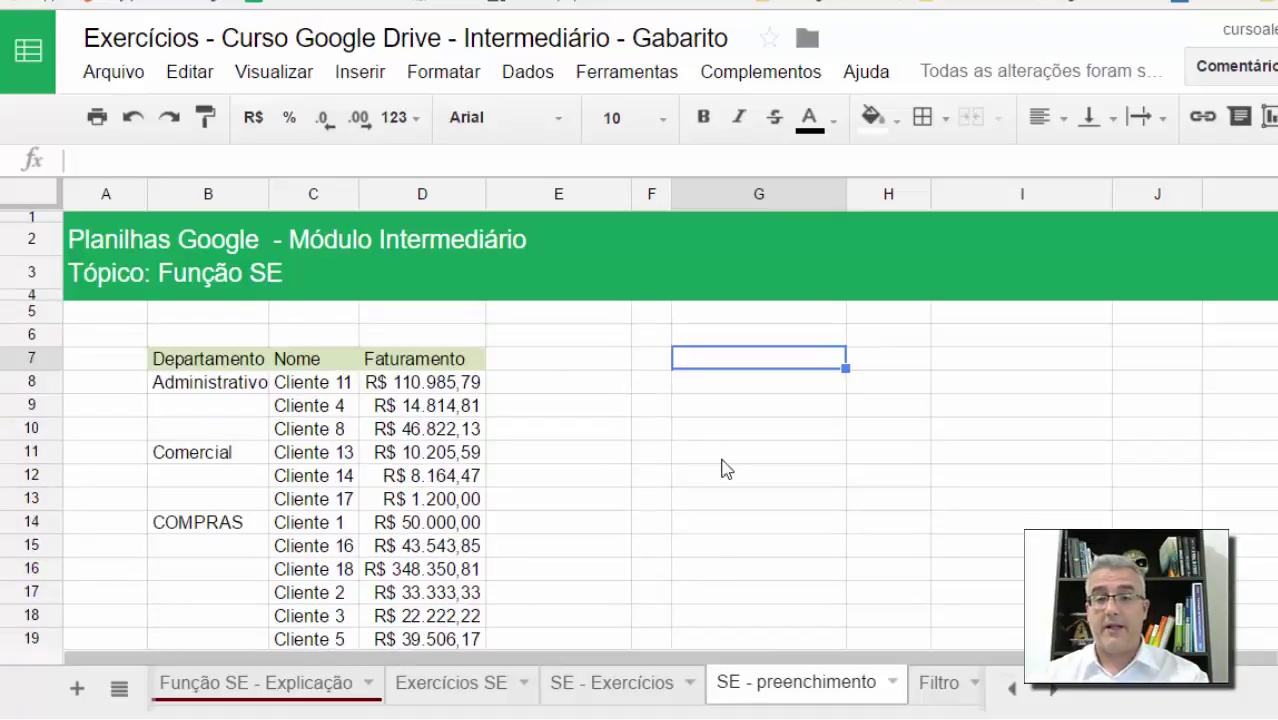
Change the color of the Exercícios SE sheet tab to the darkest red shade
left_click(435, 686)
left_click(496, 556)
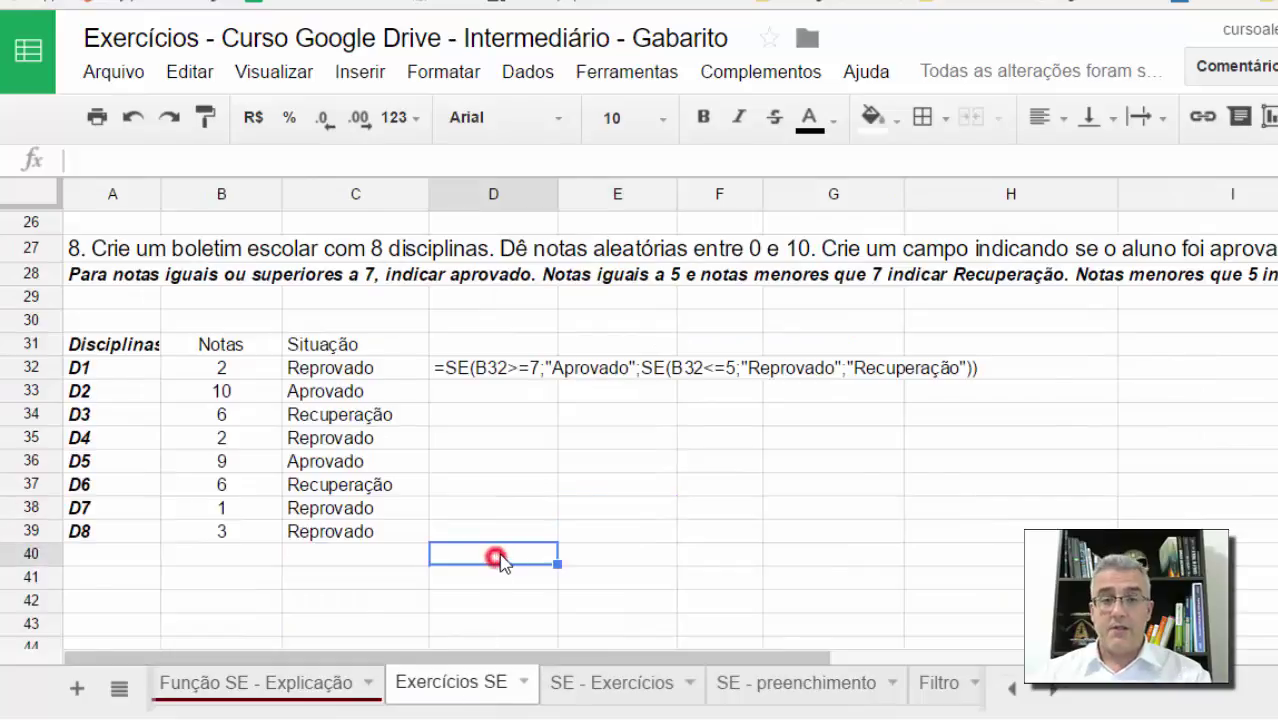
scroll(507, 572, "up", 5)
right_click(465, 685)
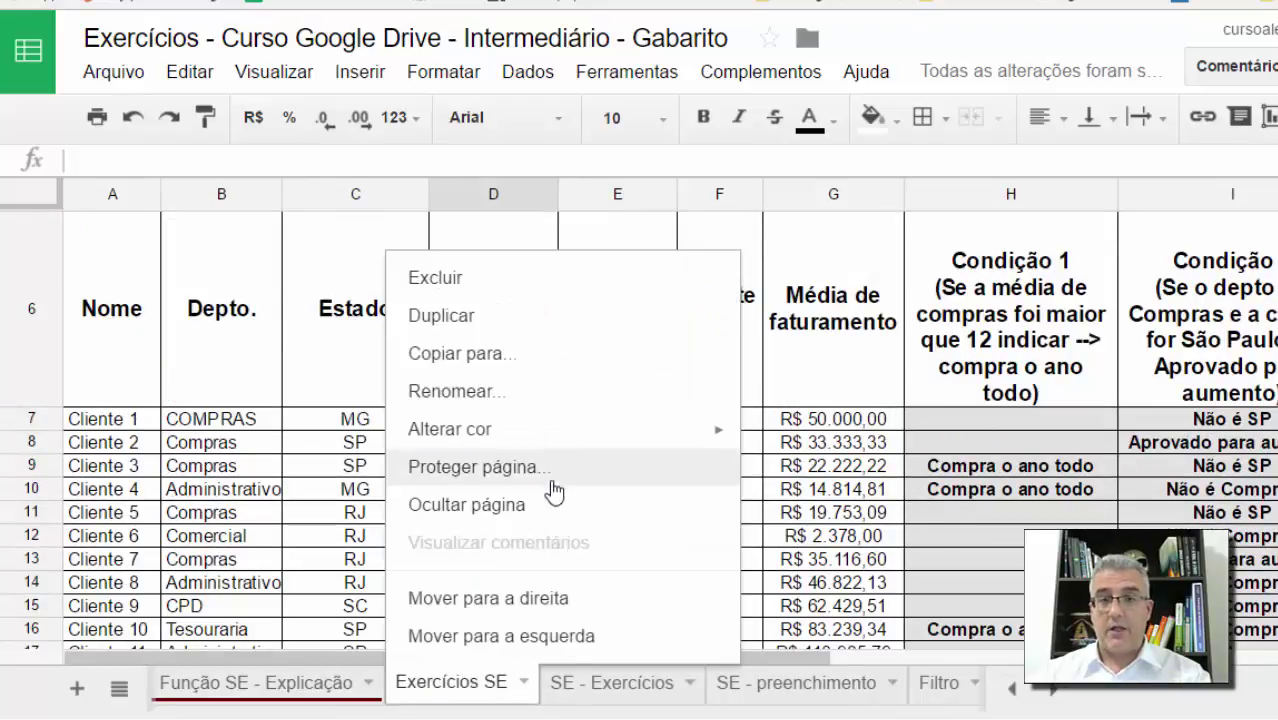
mouse_move(752, 437)
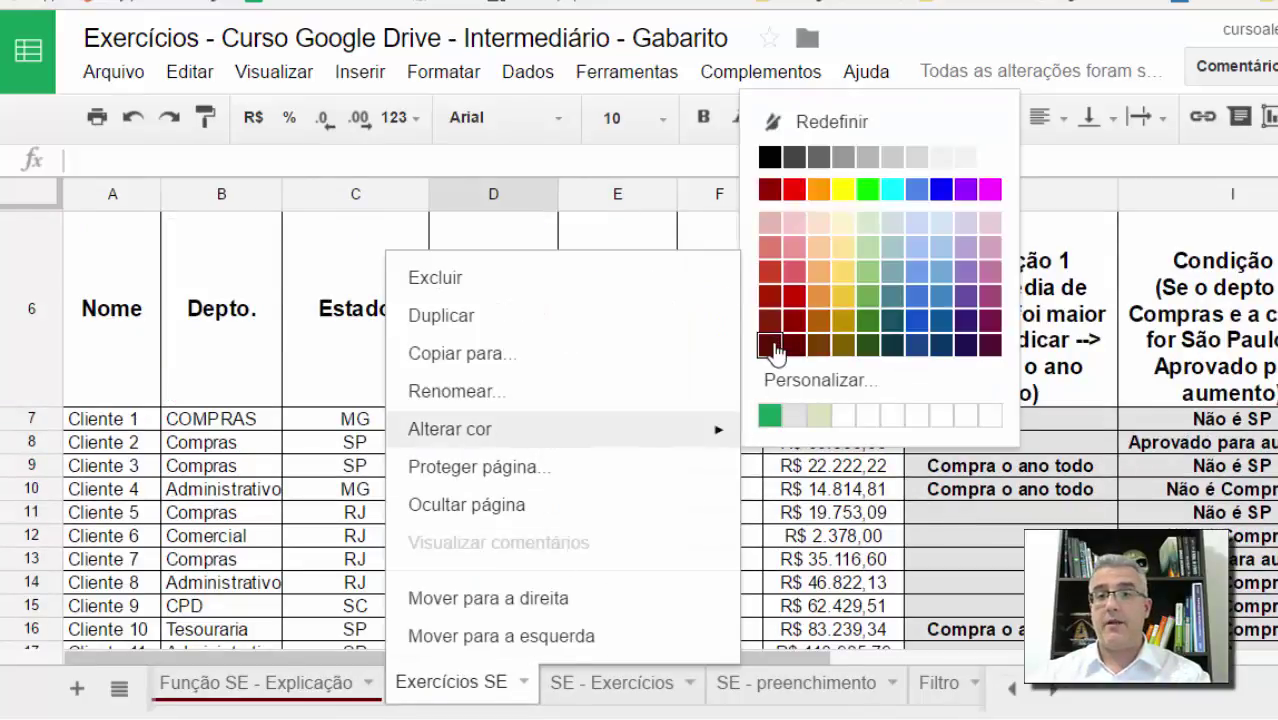
left_click(769, 344)
Return to the SE - Exercícios sheet and review its name lists and the empty DUPLICADOS column
left_click(605, 683)
left_click(785, 680)
left_click(665, 678)
left_click(583, 505)
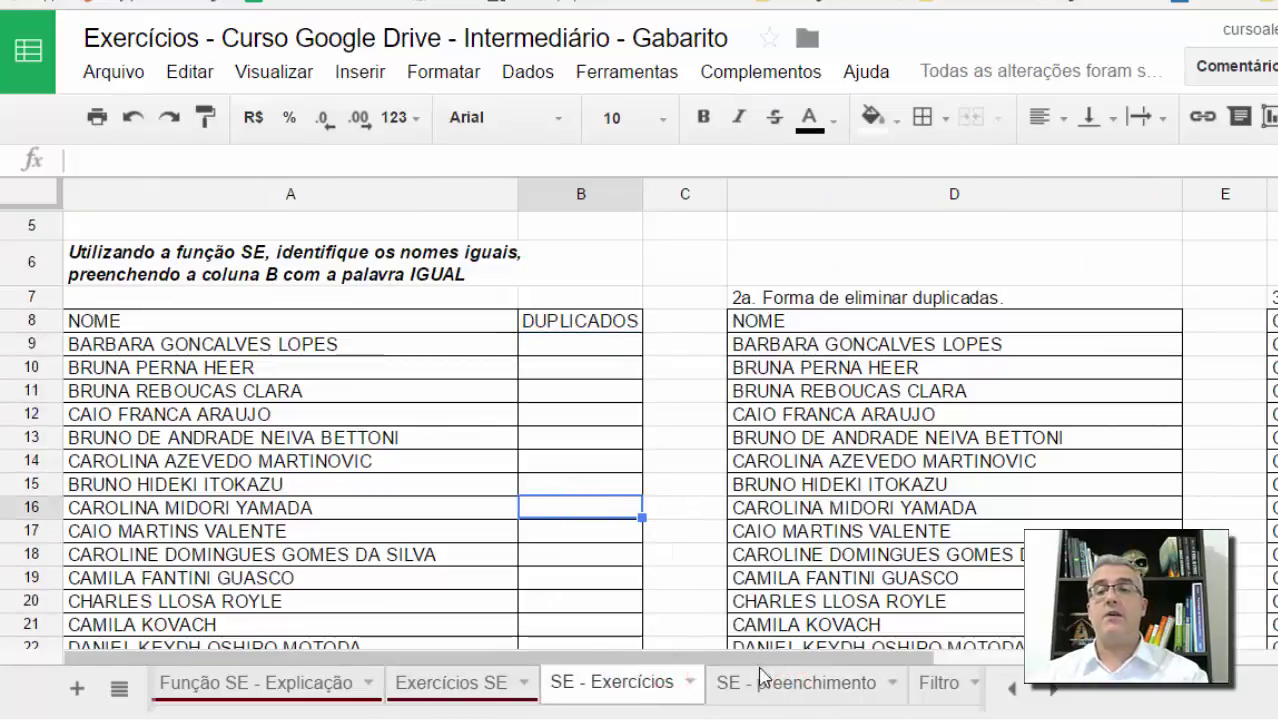
left_click(786, 415)
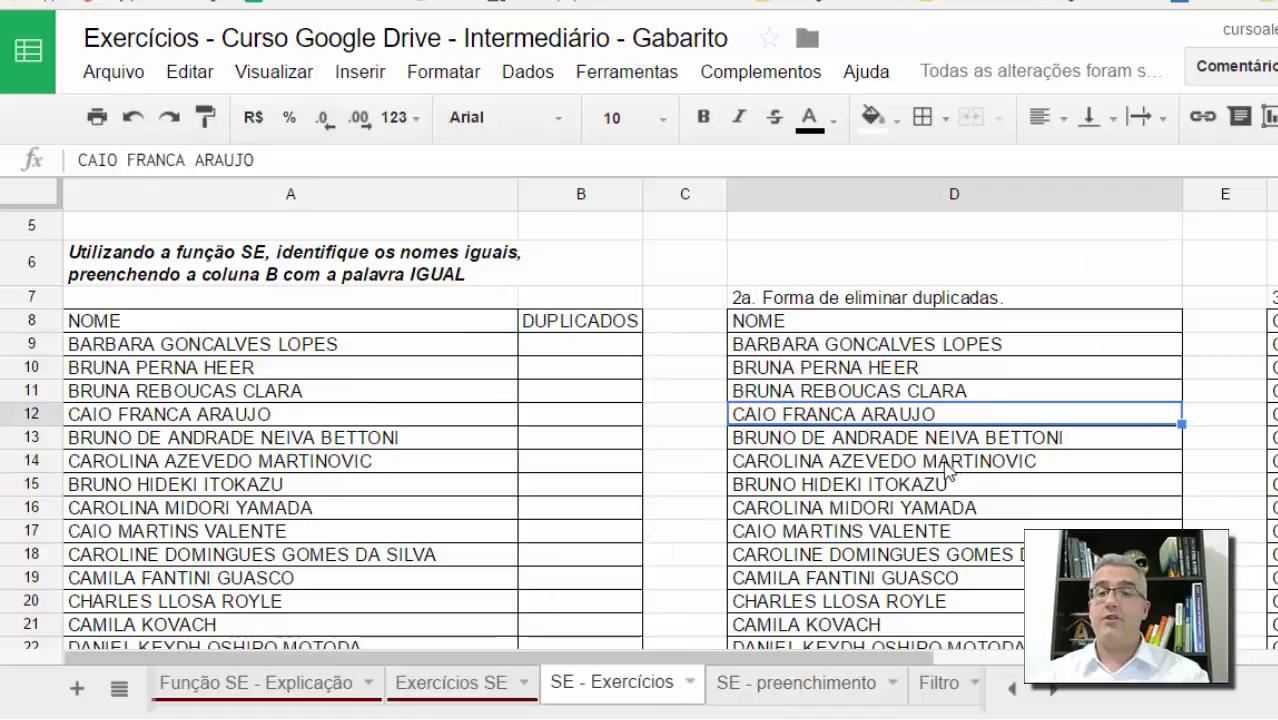
scroll(943, 488, "down", 3)
scroll(943, 488, "up", 3)
left_click(608, 486)
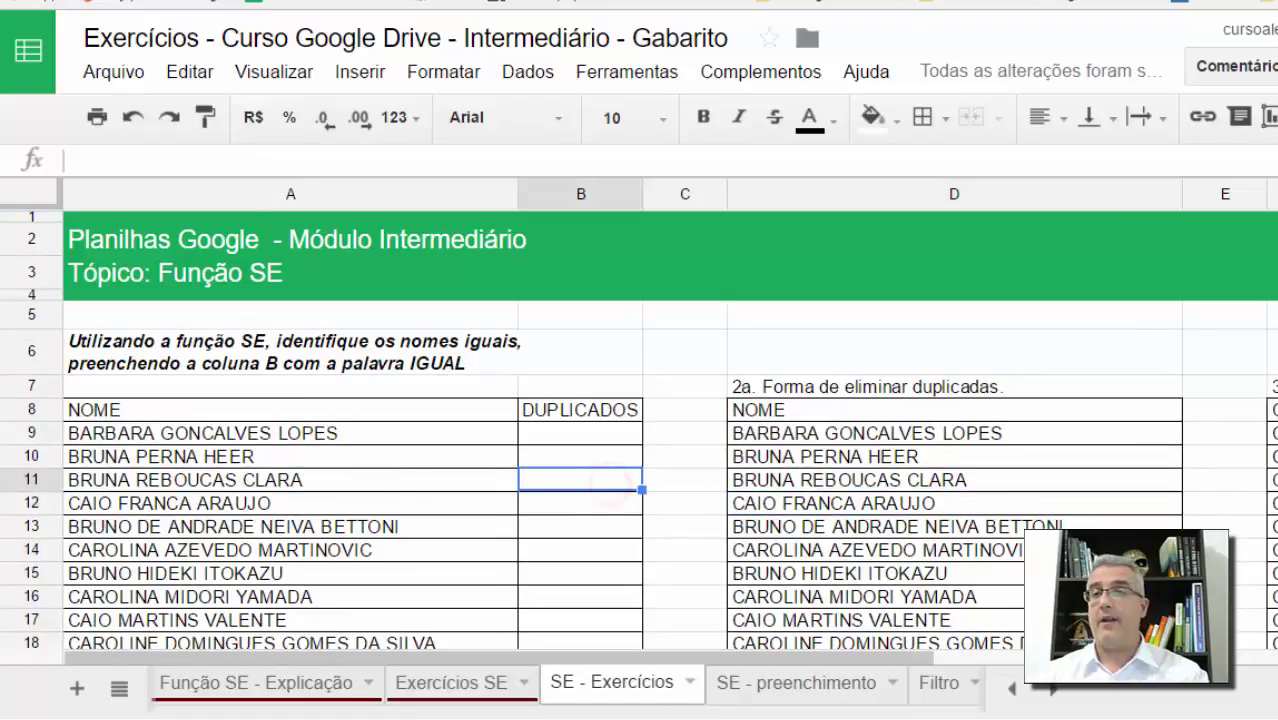